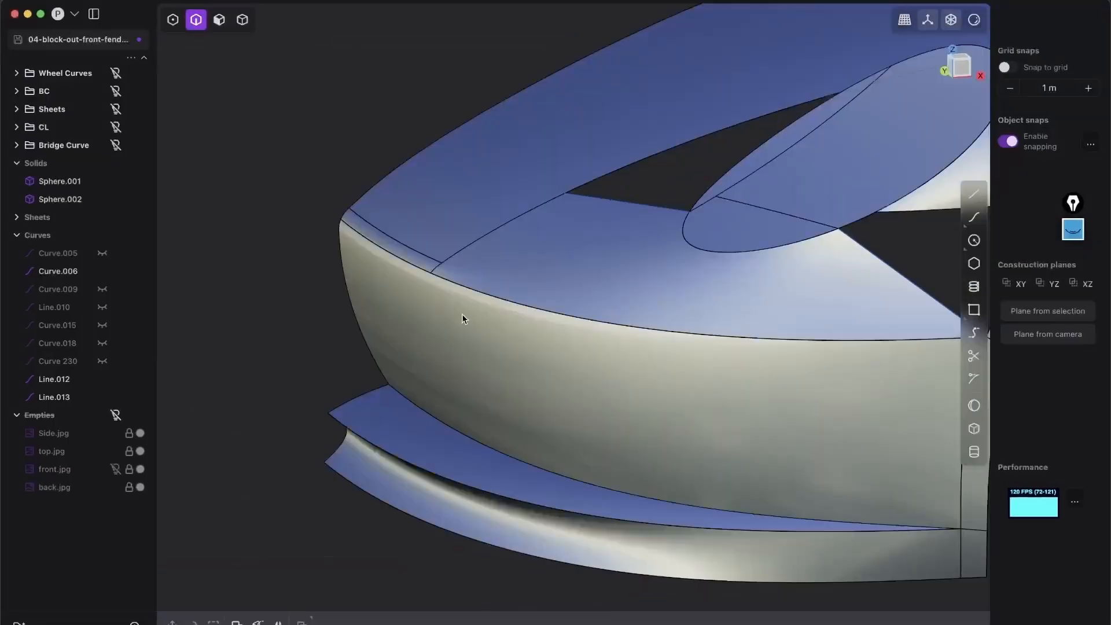
middle_click_drag(464, 317, 329, 176)
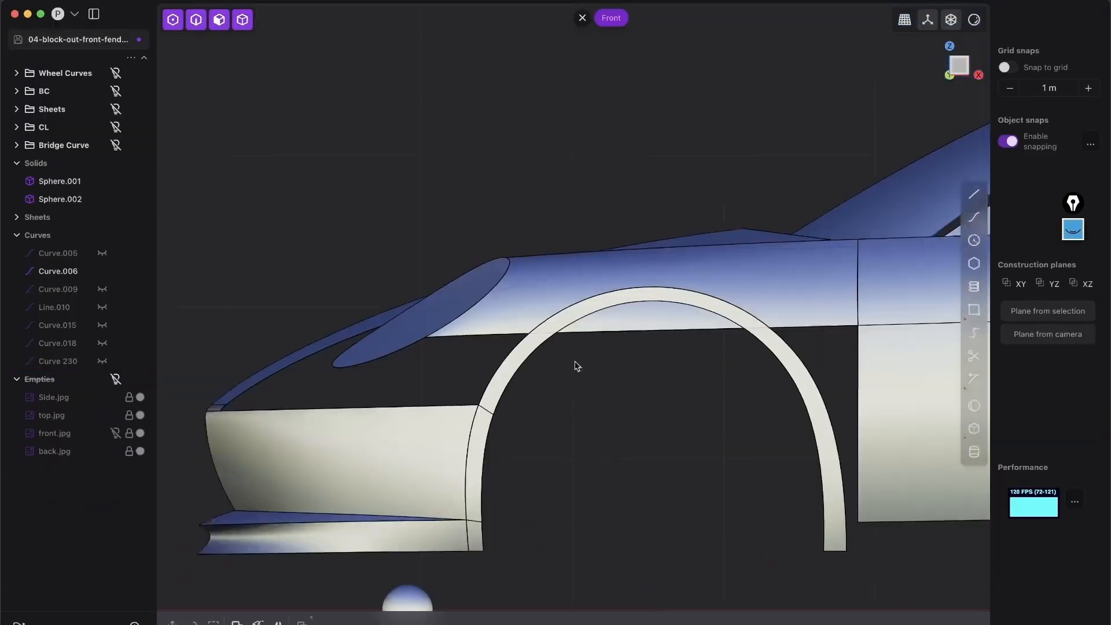
mouse_move(782, 497)
left_mouse_down()
mouse_move(410, 248)
mouse_move(725, 323)
left_mouse_up()
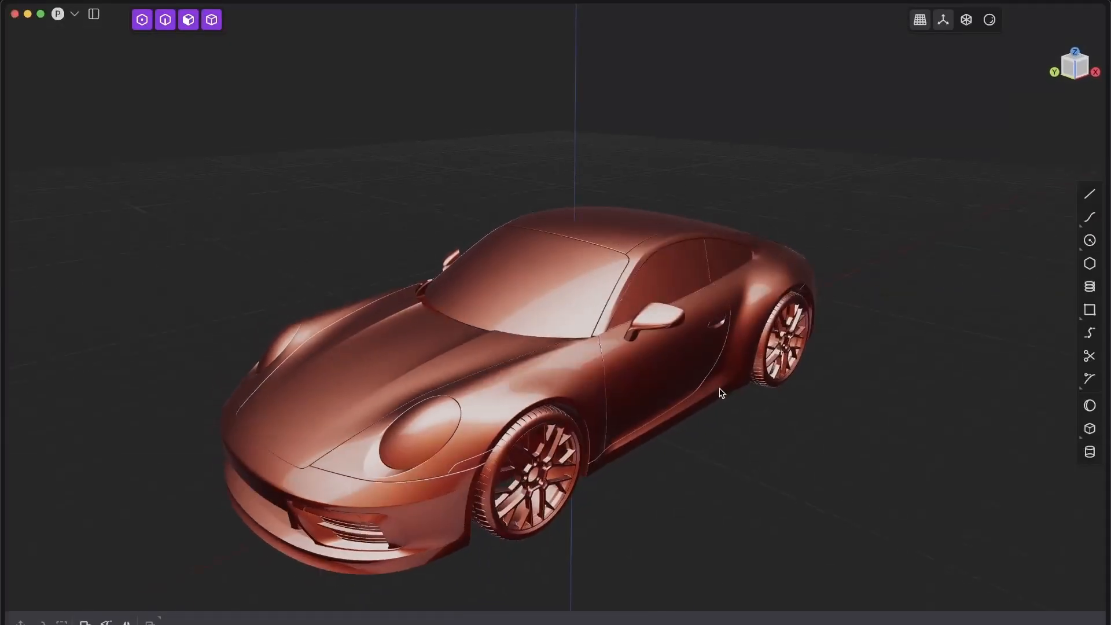
middle_click_drag(720, 387, 637, 424)
middle_click_drag(738, 359, 622, 399)
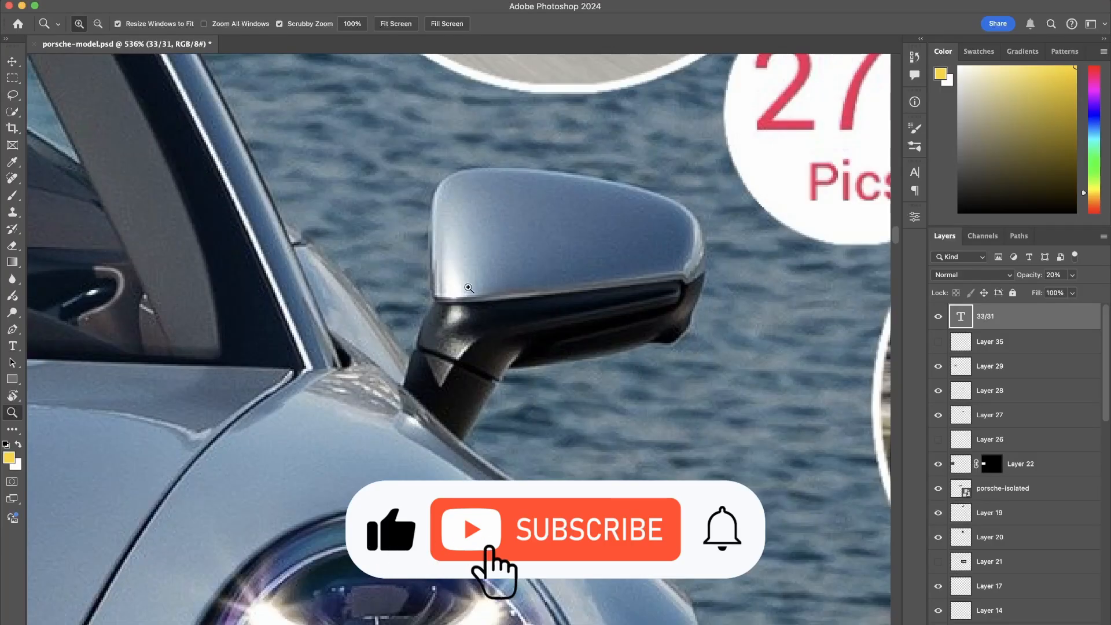
Step: Examine the side mirror's shape in the side, top and front reference photos of the car
scroll(468, 299, "down", 10, "alt")
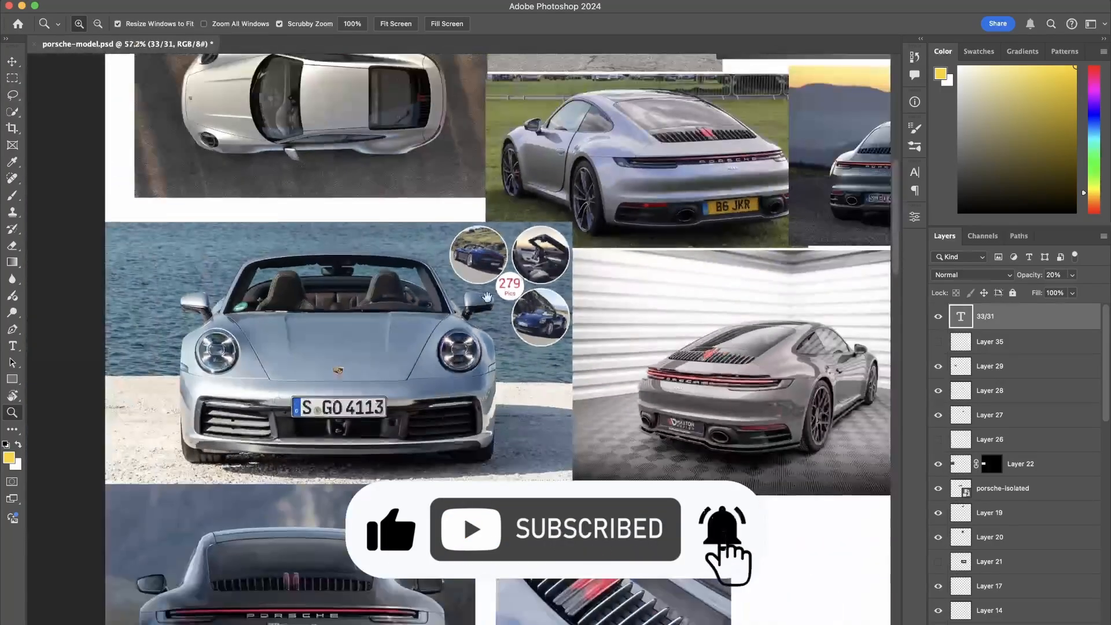
left_click_drag(487, 297, 451, 486)
left_click_drag(362, 136, 535, 246)
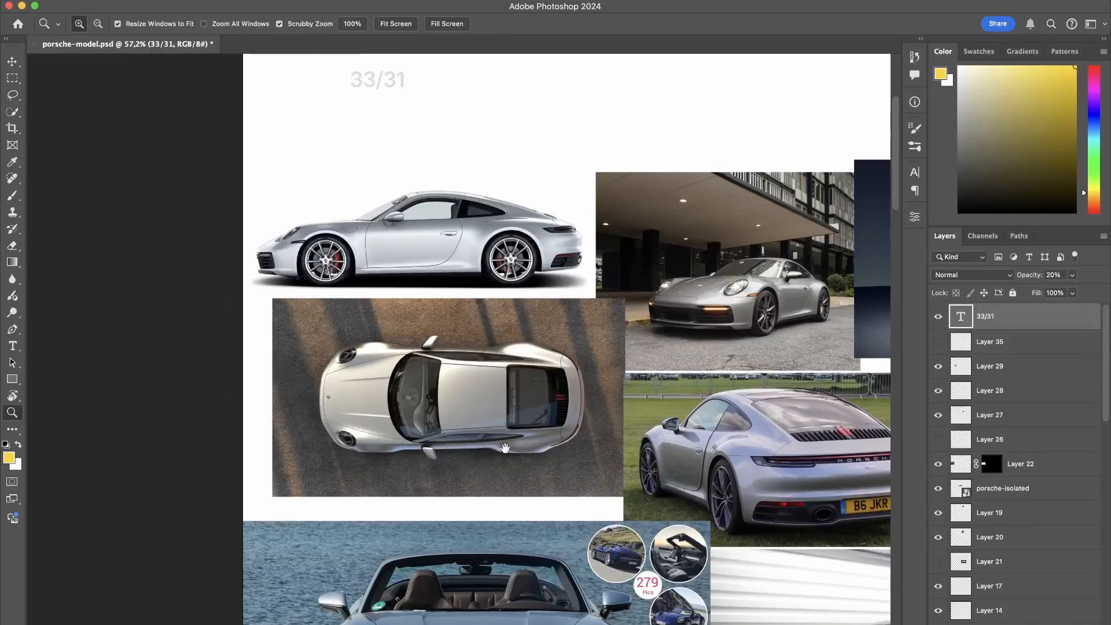
scroll(535, 246, "down", 5)
left_click(631, 344)
left_click_drag(631, 344, 697, 268)
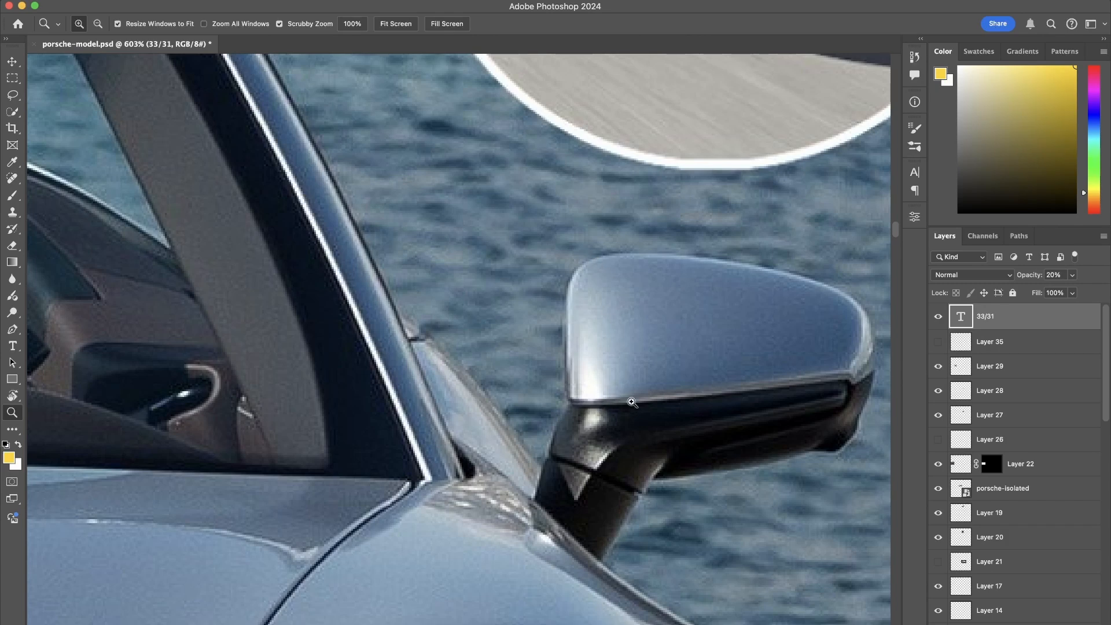
left_click_drag(535, 335, 486, 393)
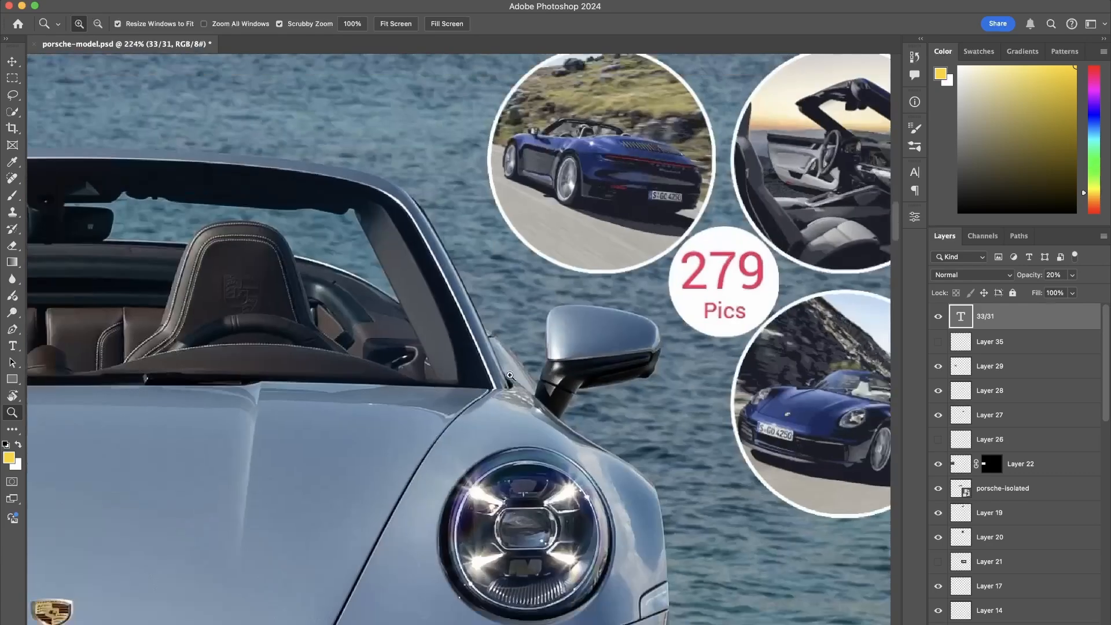
Step: Switch to the mirror-test model in Plasticity and examine the open mirror shell and its curves beside the side window
left_click(20, 6)
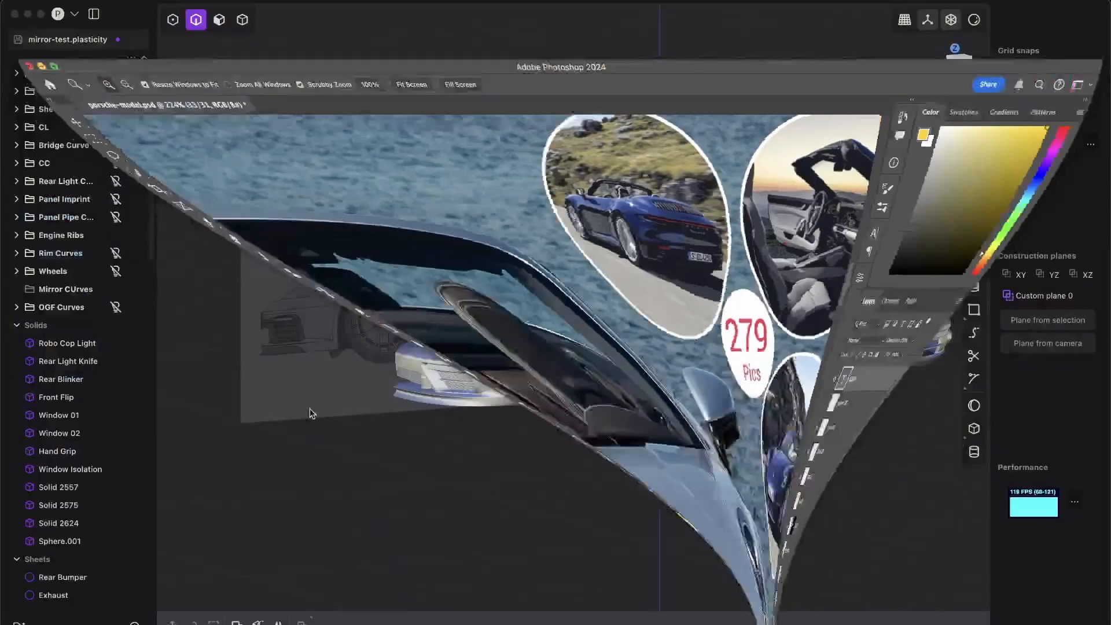
middle_click_drag(681, 317, 664, 289)
scroll(619, 278, "up", 10)
middle_click_drag(530, 346, 640, 283, "shift")
scroll(543, 314, "up", 5)
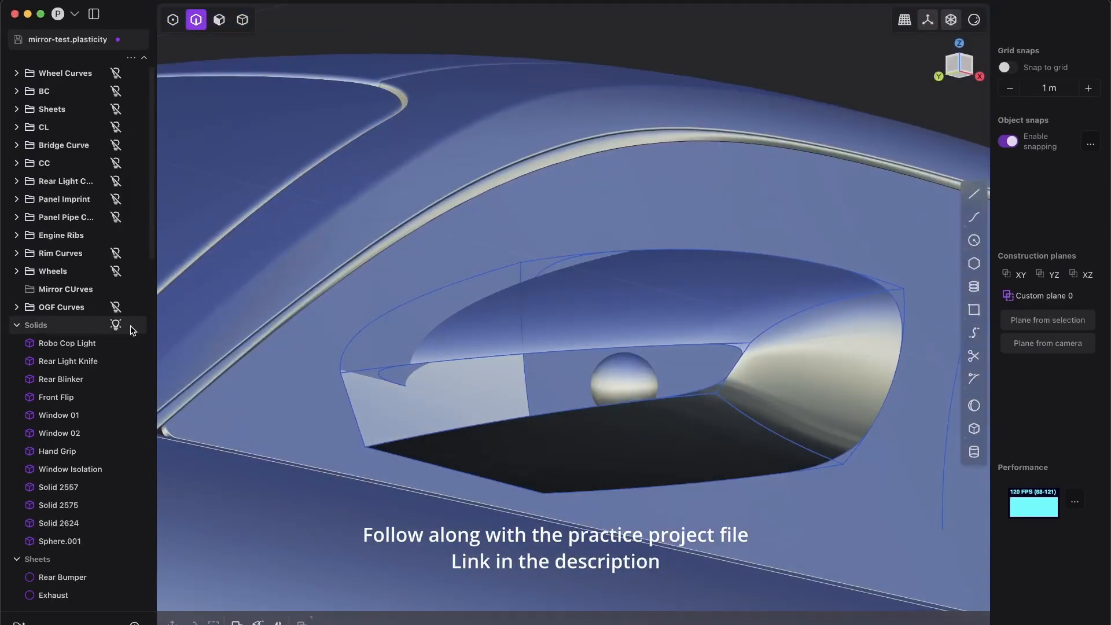
left_click_drag(918, 580, 288, 168)
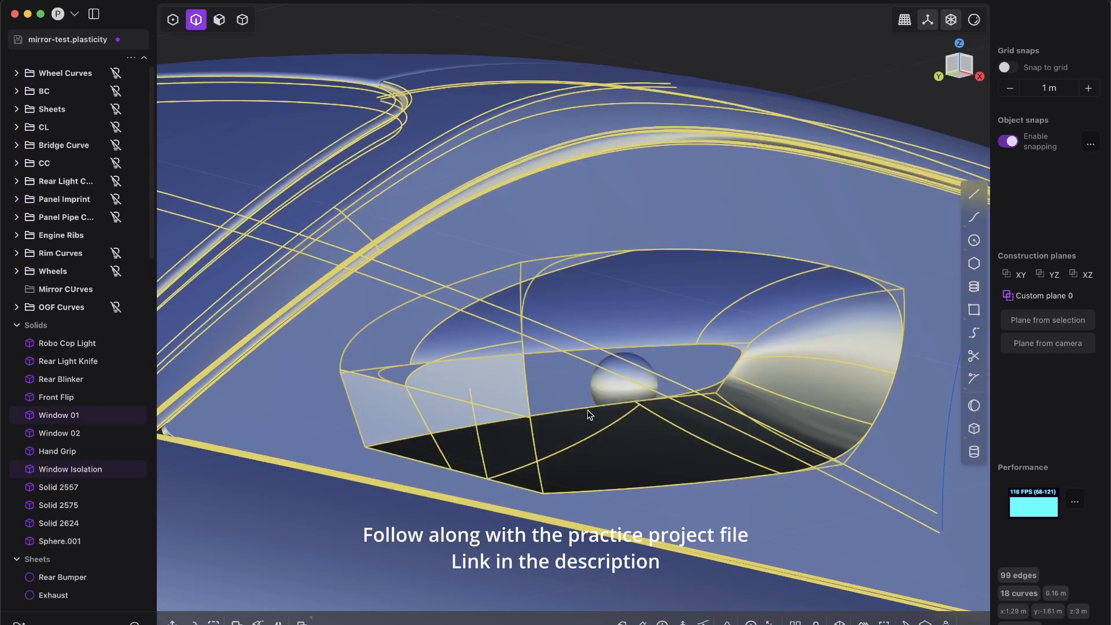
key("Escape")
Step: Inspect the mirror shell's surface flow with horizontal zebra stripe shading, and restore the blue and beige reflective shading
left_click(975, 25)
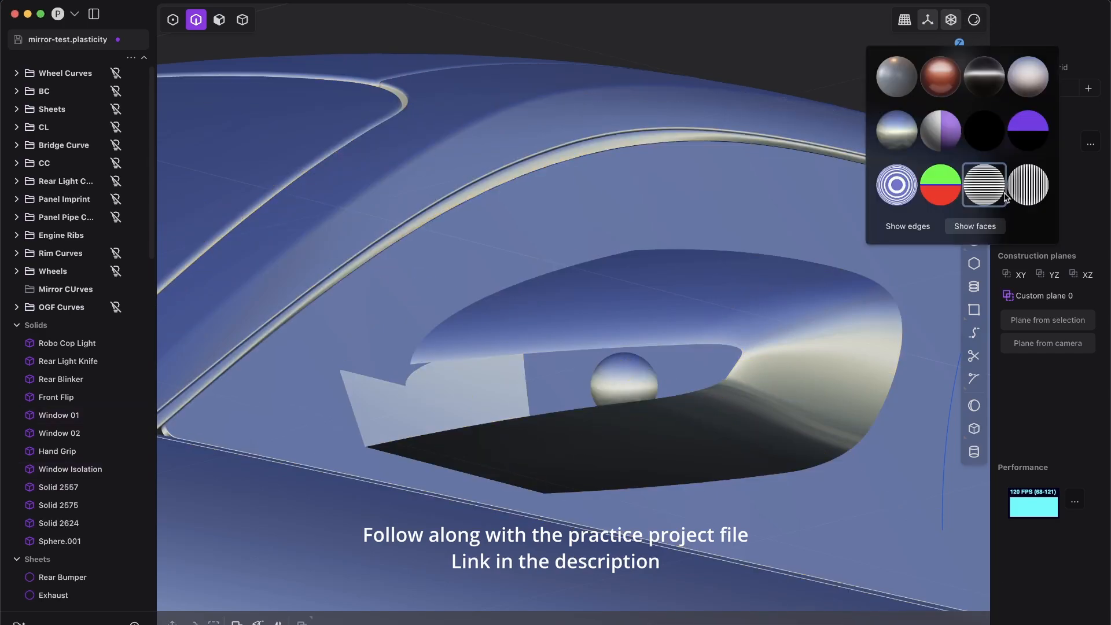
left_click(985, 185)
middle_click_drag(810, 353, 693, 289)
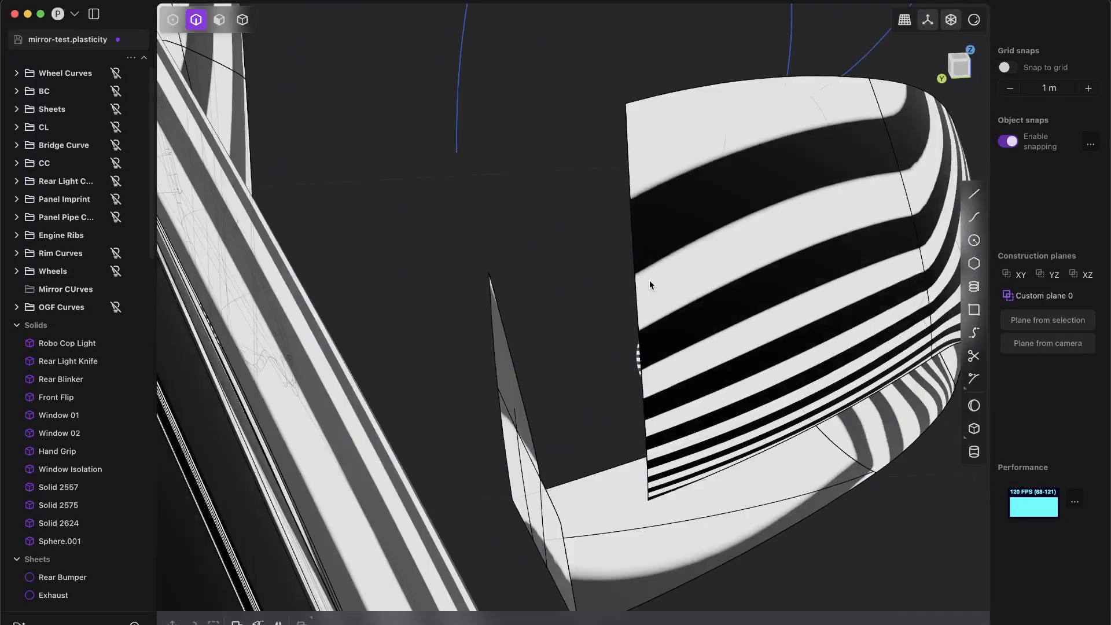
middle_click_drag(650, 285, 663, 280)
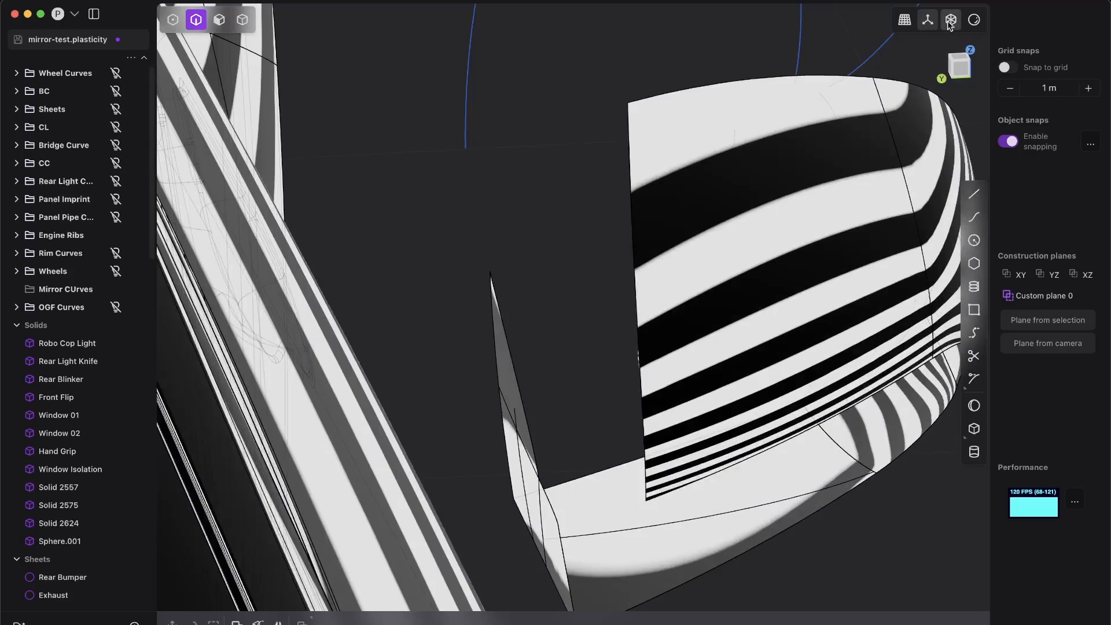
middle_click_drag(637, 221, 689, 263)
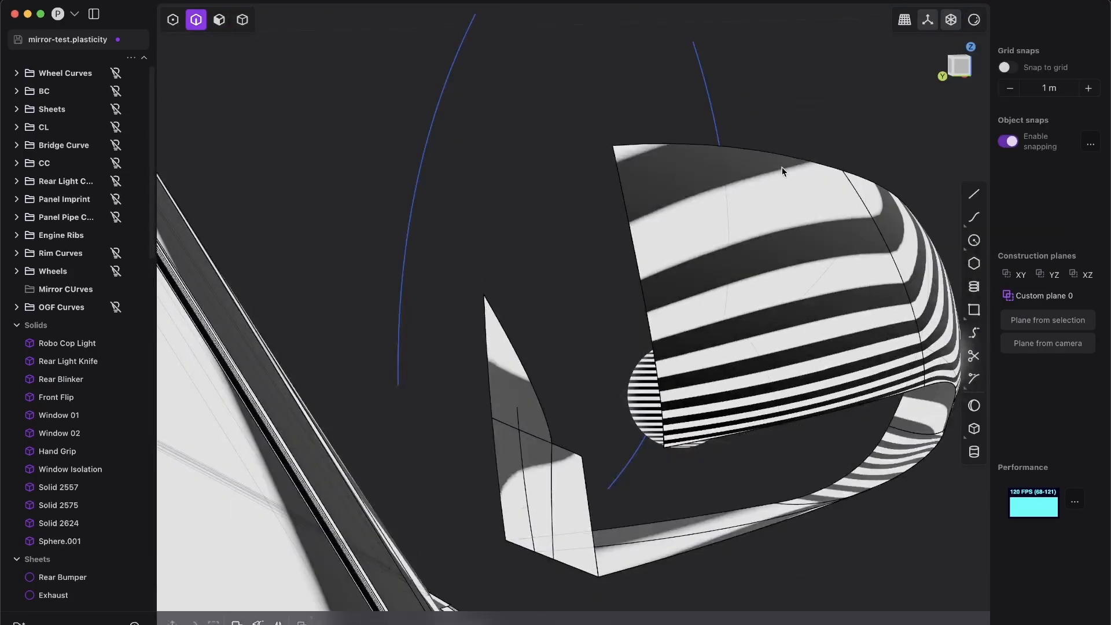
scroll(783, 169, "down", 10)
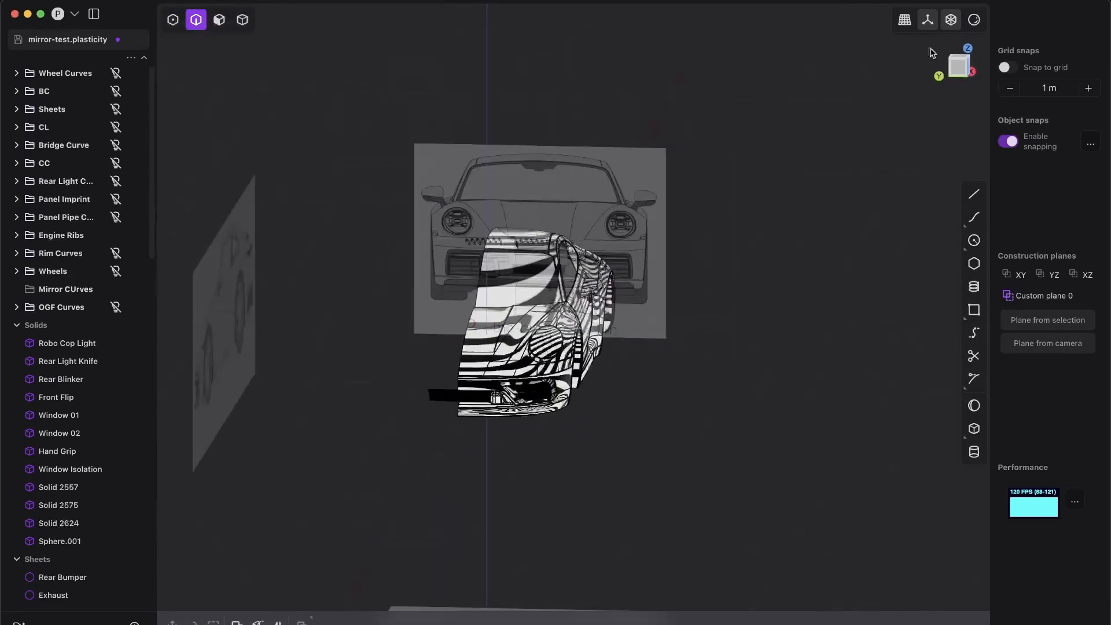
left_click(974, 20)
left_click(896, 131)
Step: Hide the car body's solids and sheets around the mirror pieces, and return to edge selection on the mirror shell
scroll(518, 367, "up", 4)
middle_click_drag(518, 367, 582, 303)
key("5")
left_click_drag(556, 514, 401, 201)
left_click_drag(529, 543, 241, 156)
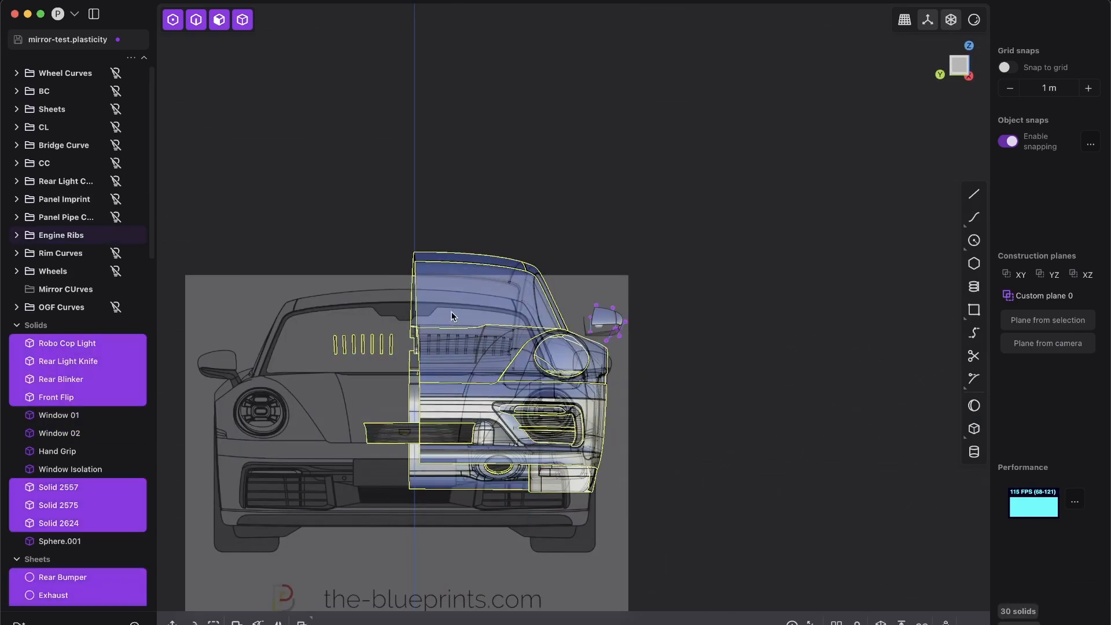
key("h")
middle_click_drag(592, 345, 588, 432)
left_click_drag(588, 432, 429, 543)
key("h")
scroll(563, 349, "up", 8)
middle_click_drag(562, 348, 604, 316)
key("2")
scroll(588, 285, "up", 4)
middle_click_drag(546, 434, 630, 319, "shift")
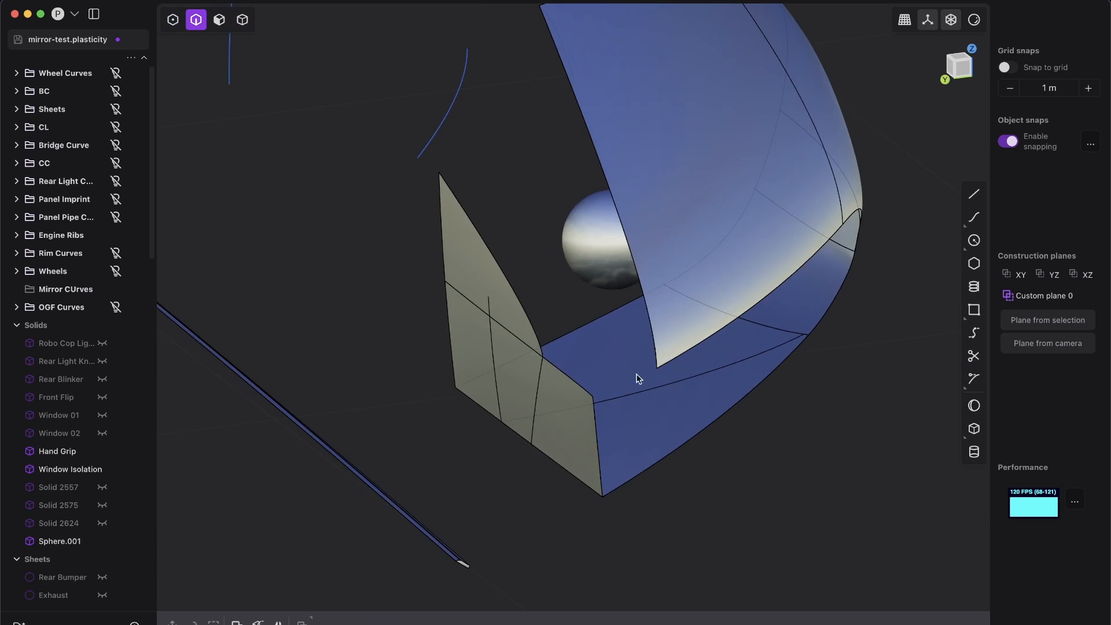
Step: Hide the two construction curves crossing the upper mirror shell in the Left view
left_click(967, 75)
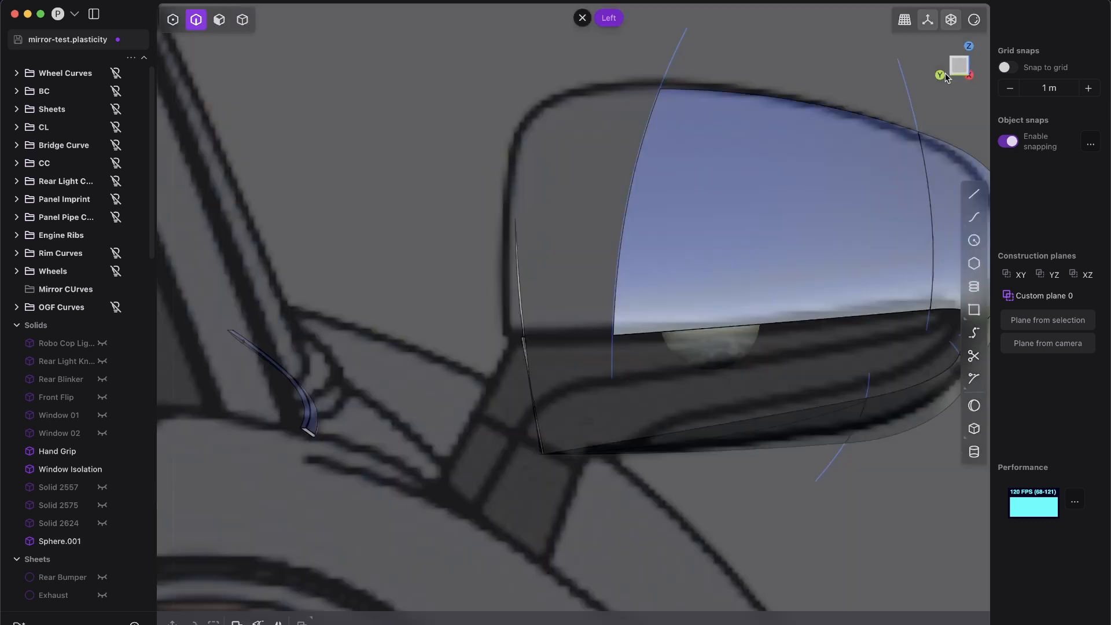
left_click(690, 101)
left_click(924, 106)
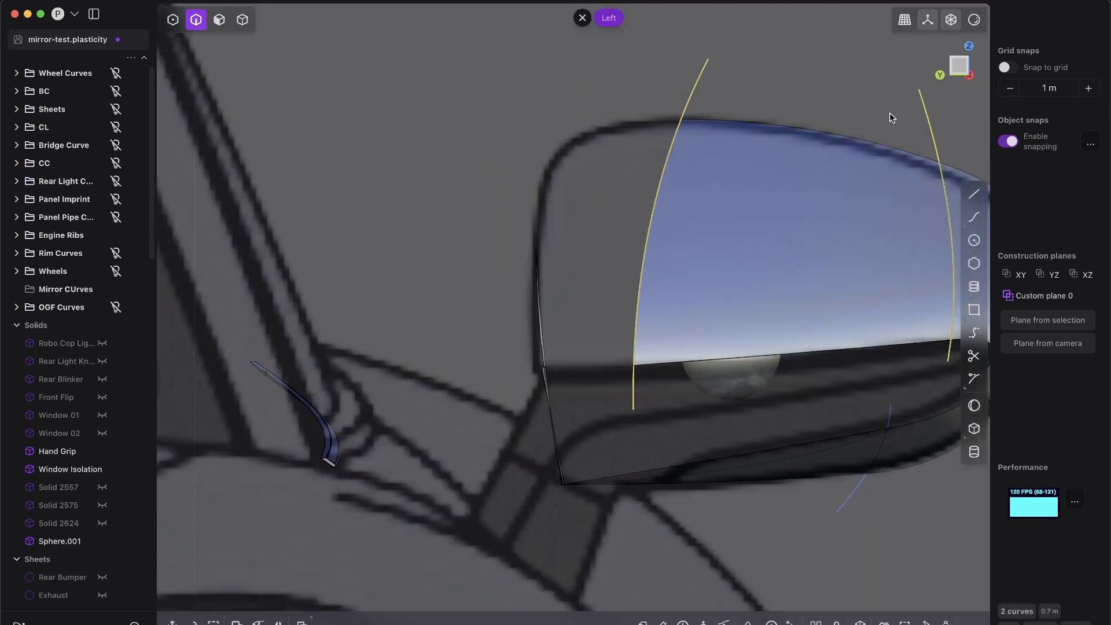
Step: Bridge the upper shell's top edge to the inner panel's vertical edge with G2 curvature, adjusting the tension to the blueprint's mirror outline
left_click(752, 124)
key("e")
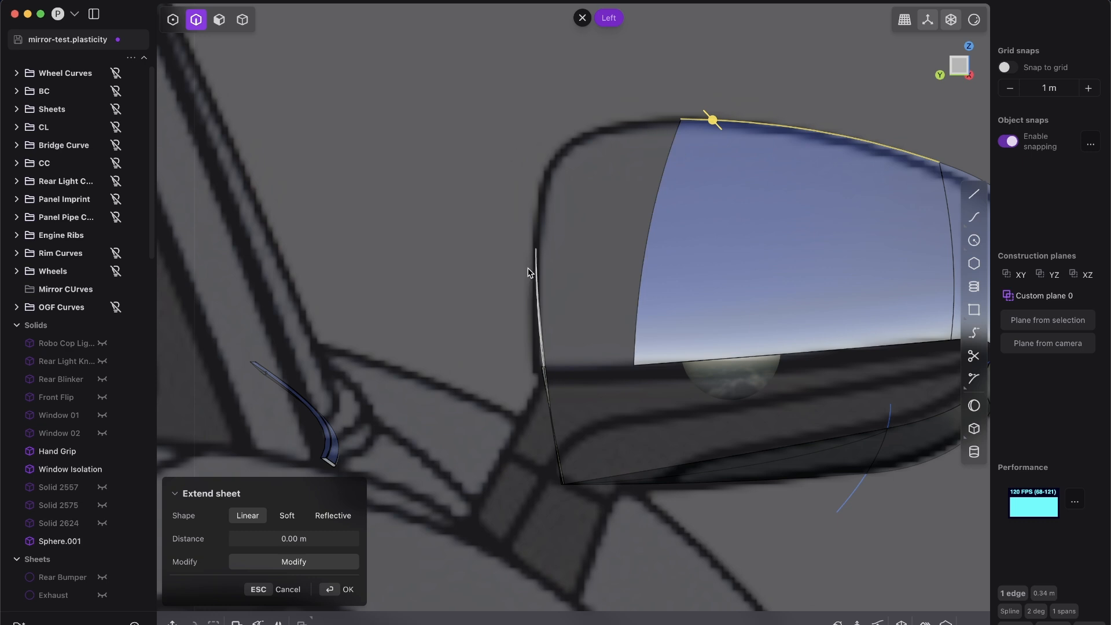
middle_click_drag(676, 216, 695, 223)
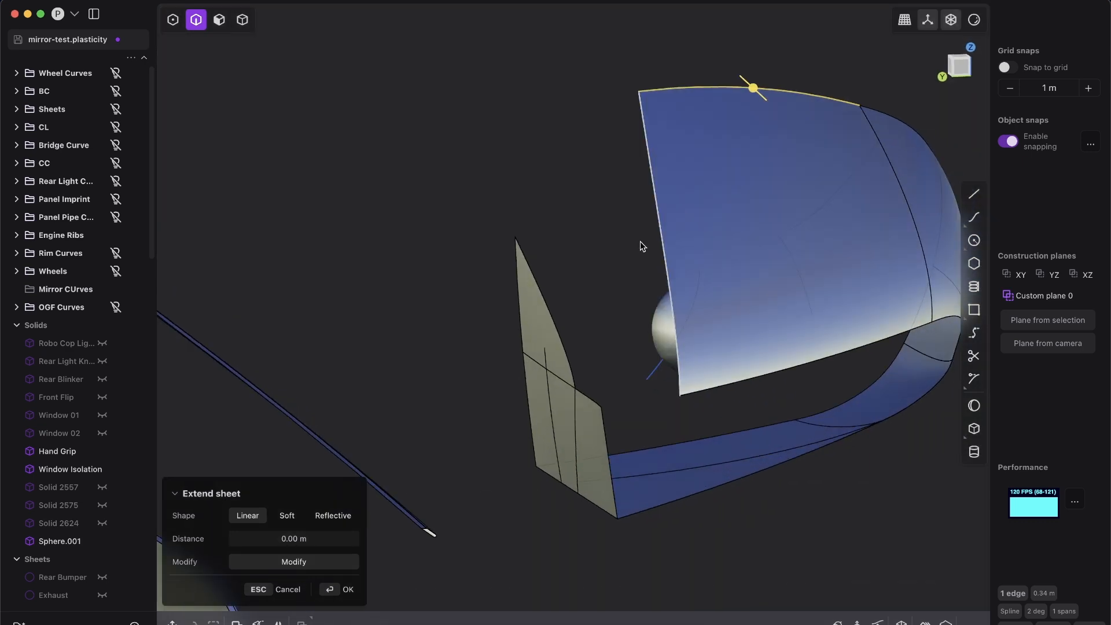
left_click(517, 272)
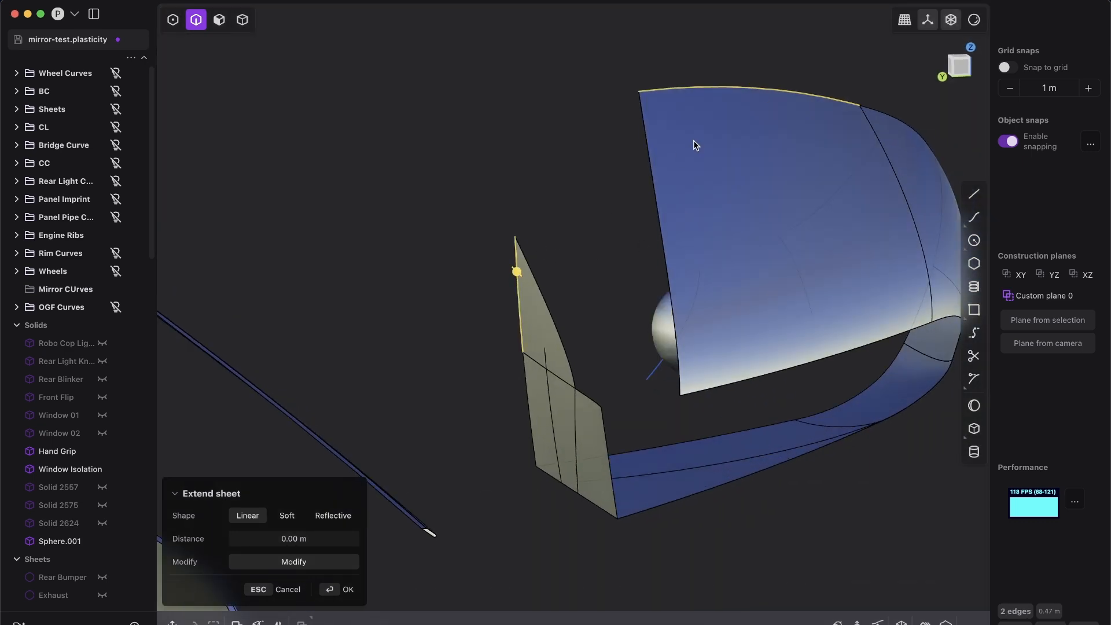
key("shift+b")
left_click(963, 67)
key("d")
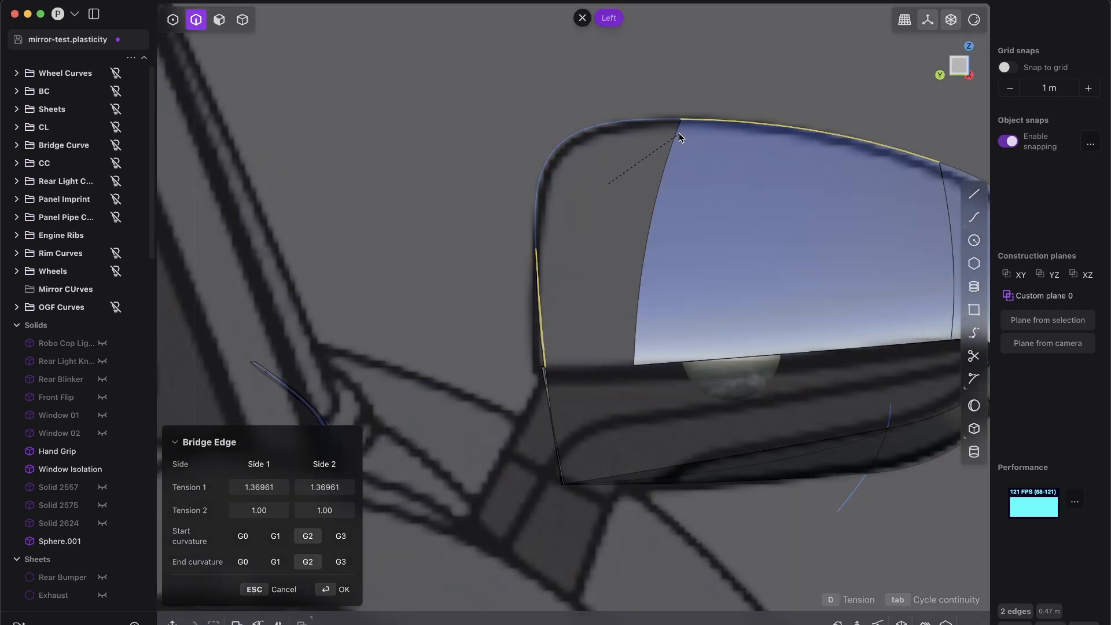
left_click(696, 125)
left_click(342, 589)
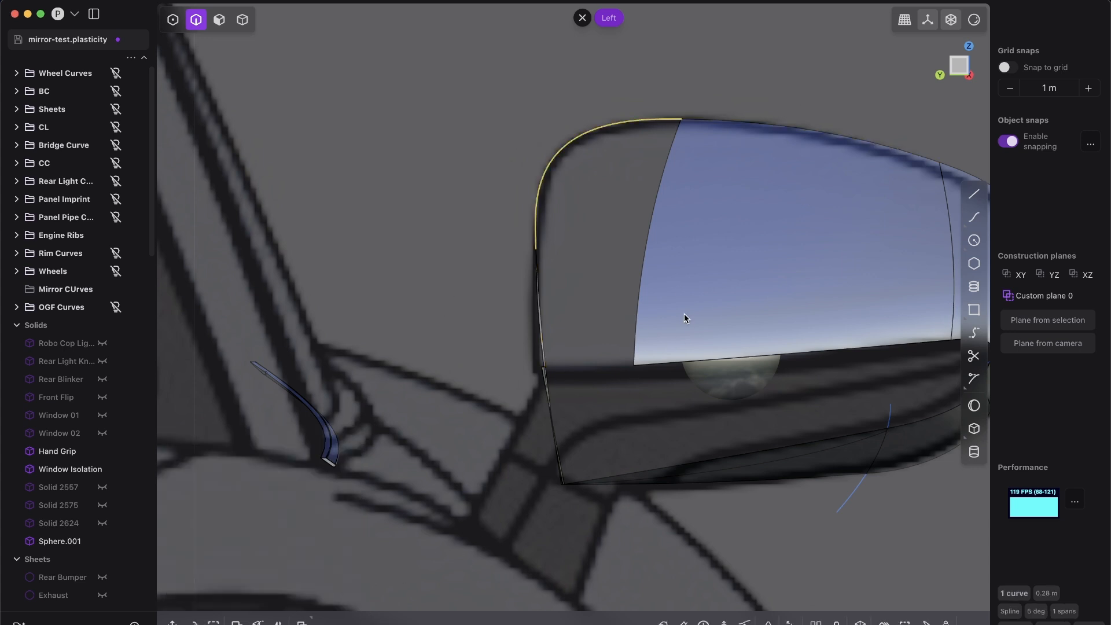
Step: Switch to Photoshop and examine the side mirror's outline in the top-view reference photo
middle_click_drag(495, 229, 665, 463)
left_click(521, 618)
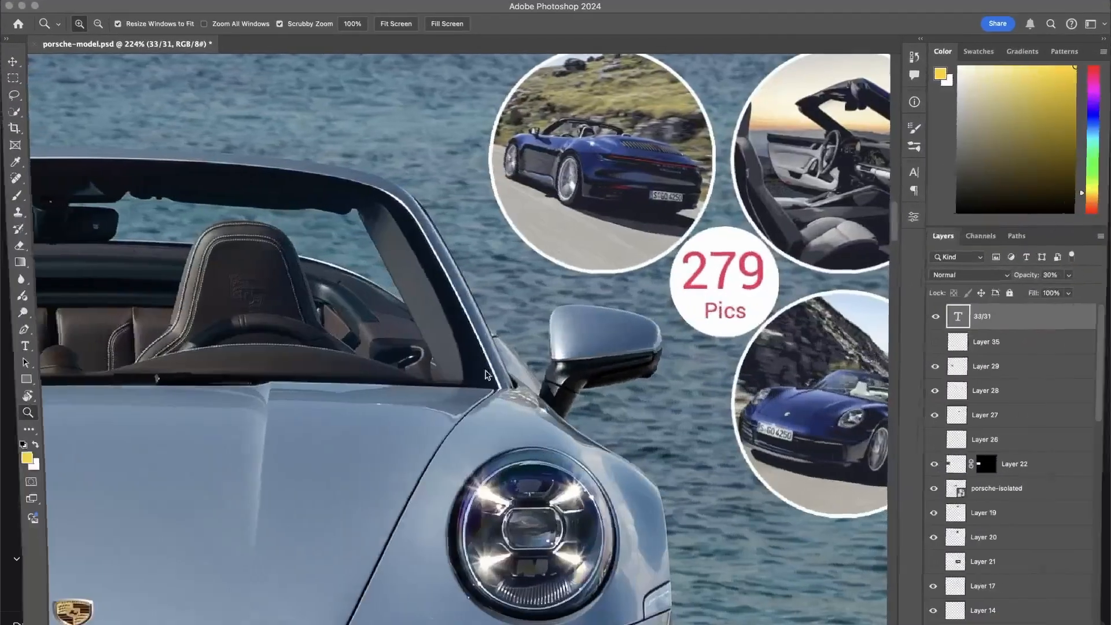
left_click_drag(592, 323, 564, 269)
left_click_drag(456, 152, 499, 151)
left_click_drag(443, 282, 496, 195)
left_click_drag(428, 232, 466, 237)
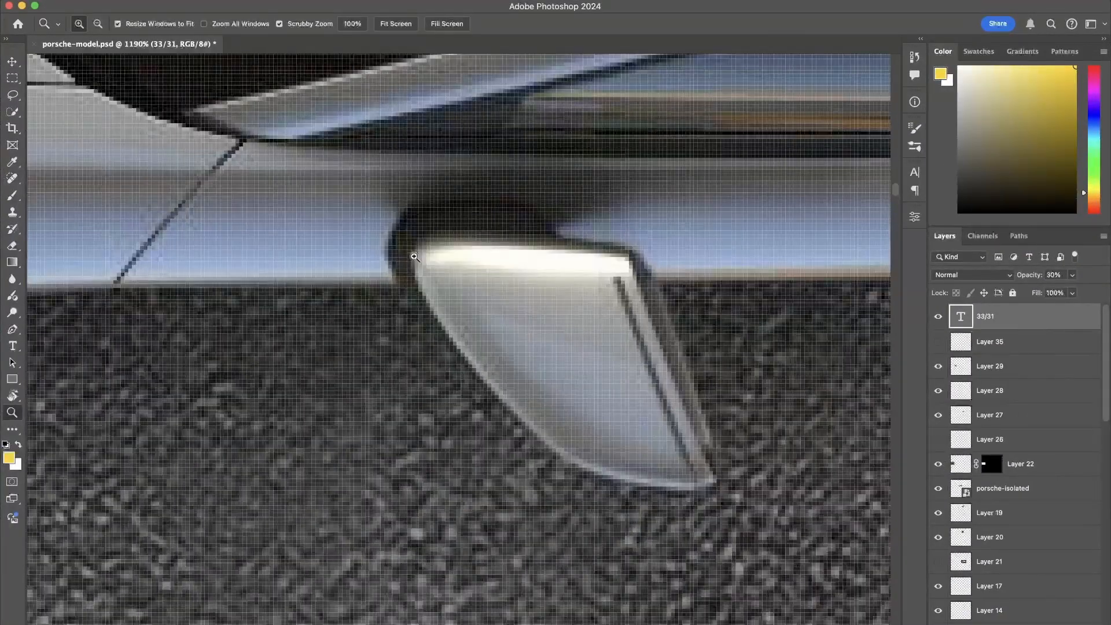
left_click_drag(498, 285, 431, 349)
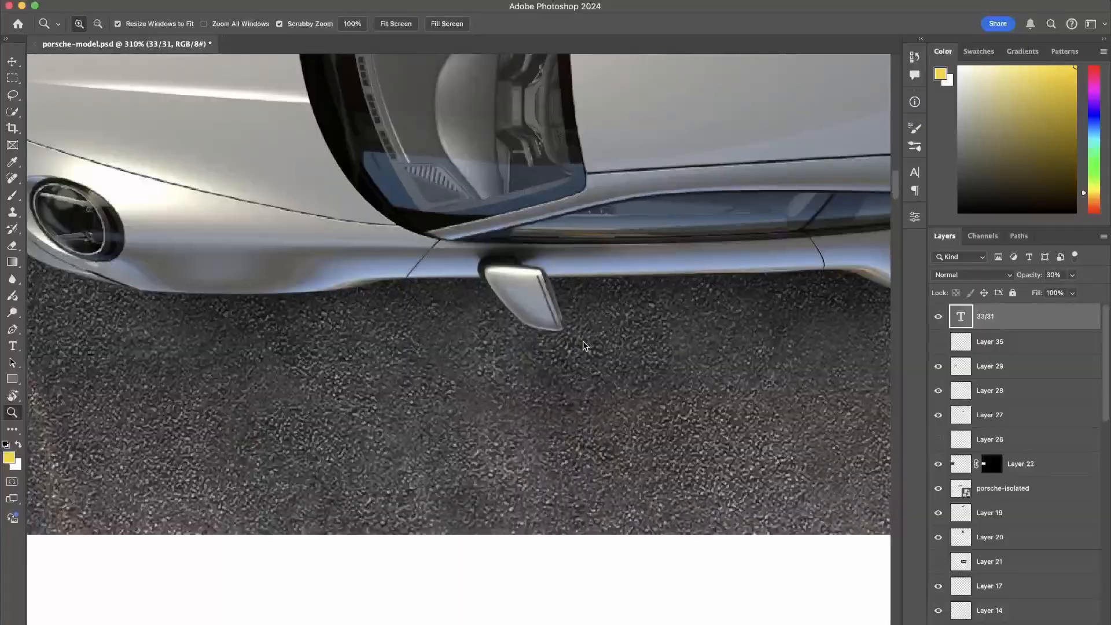
Step: Switch back to Plasticity and bridge the upper shell's lower edge to the short edge segment on the inner panel
key("super+Tab")
middle_click_drag(687, 320, 663, 356)
middle_click_drag(572, 438, 553, 393)
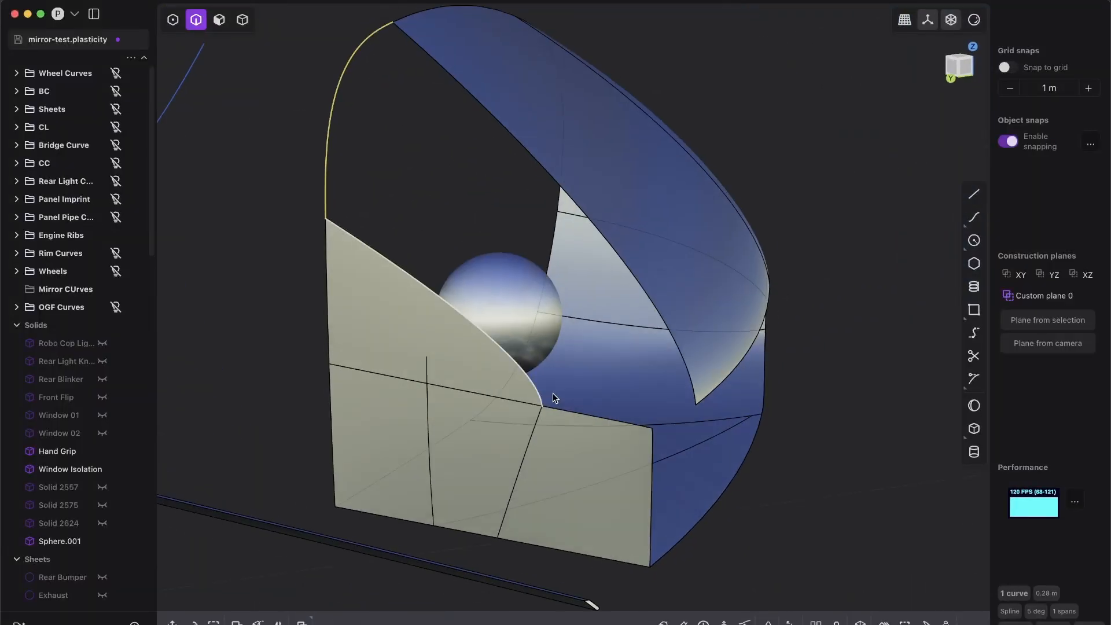
middle_click_drag(669, 322, 716, 411)
left_click(703, 401)
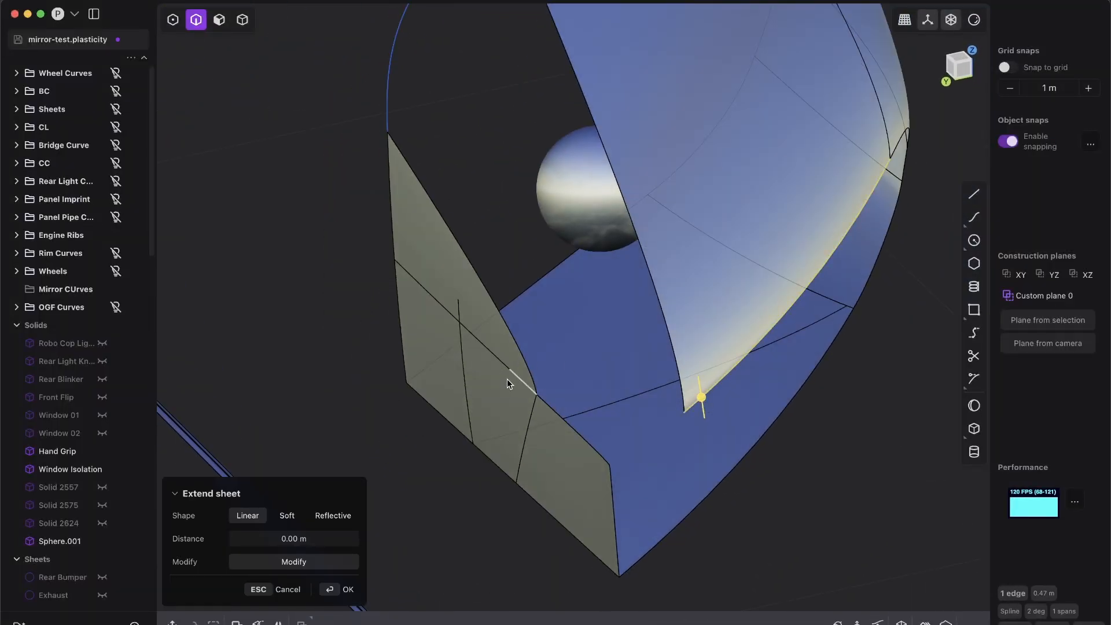
left_click(508, 376, "shift")
middle_click_drag(642, 398, 744, 271)
key("shift+b")
Step: Set the lower bridge curve's Tension 1 to 1.81 on side 1 and 1.00 on side 2, with G2 curvature at both ends
key("d")
left_click(770, 248)
left_click_drag(259, 487, 288, 487)
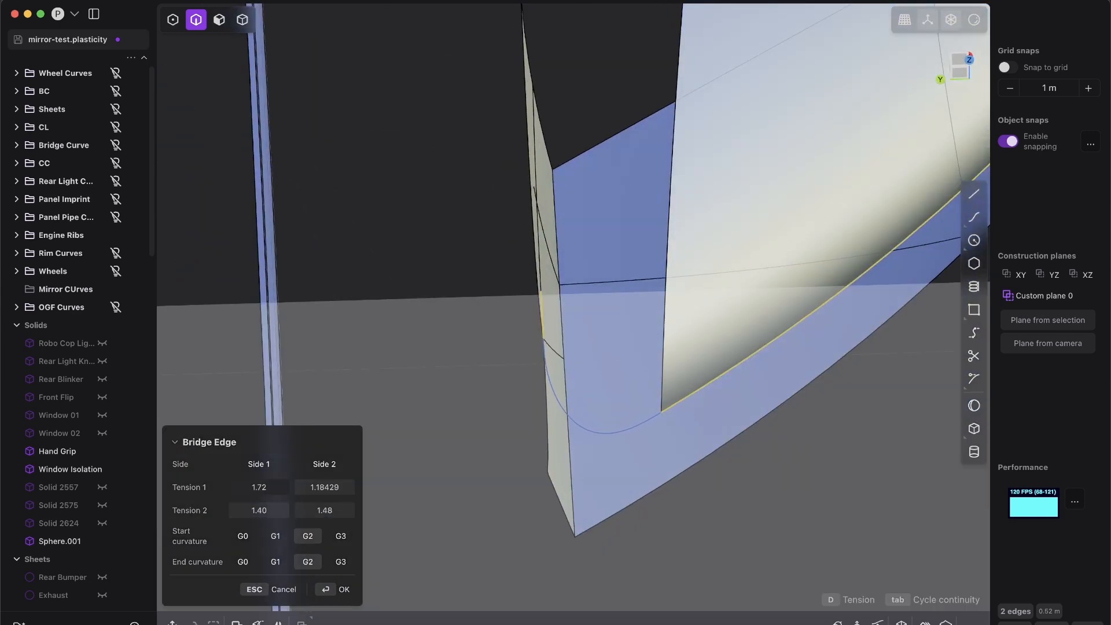
middle_click_drag(697, 298, 706, 360)
left_click_drag(313, 487, 299, 487)
middle_click_drag(665, 315, 599, 372)
key("Return")
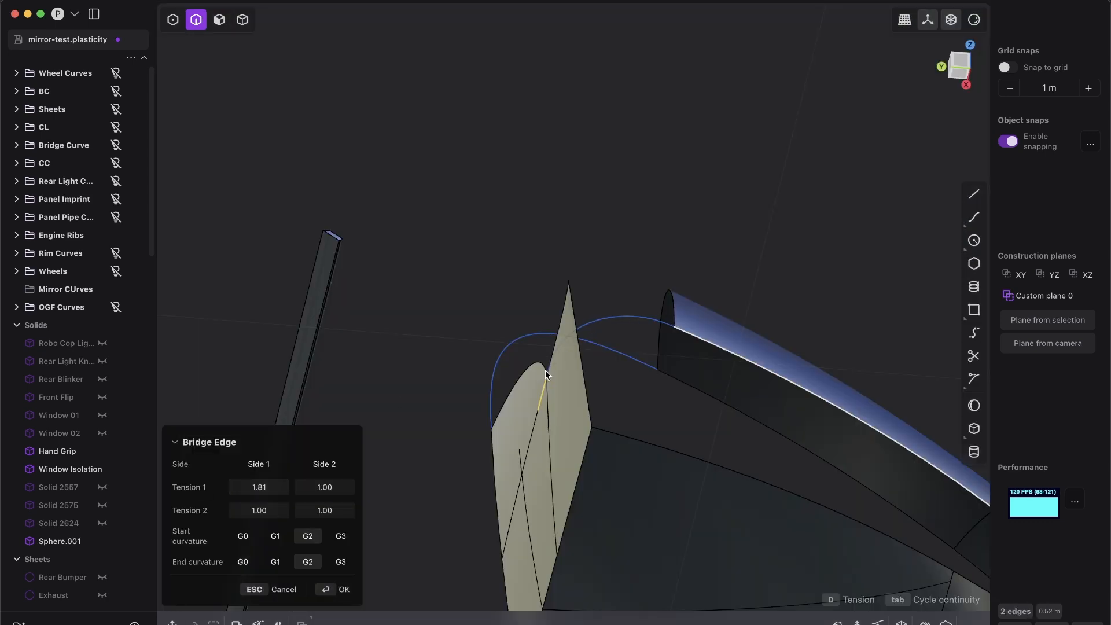
middle_click_drag(674, 323, 509, 384)
key("Return")
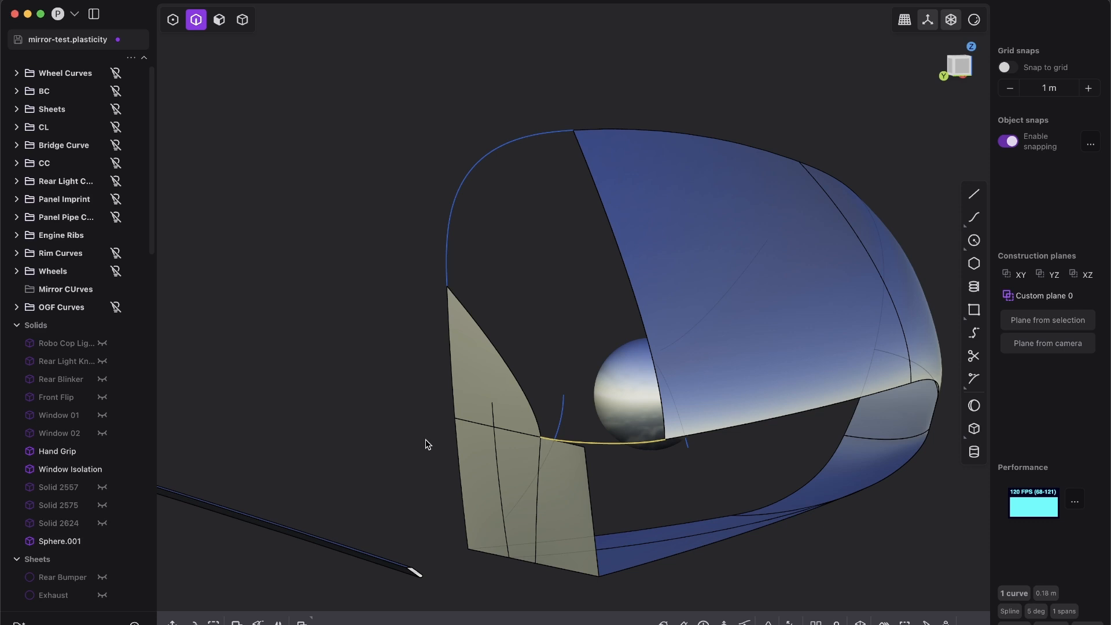
Step: Try lofting between the inner panel's curved edge and the upper shell's side edge with G2 continuity on both sides
middle_click_drag(612, 393, 508, 345)
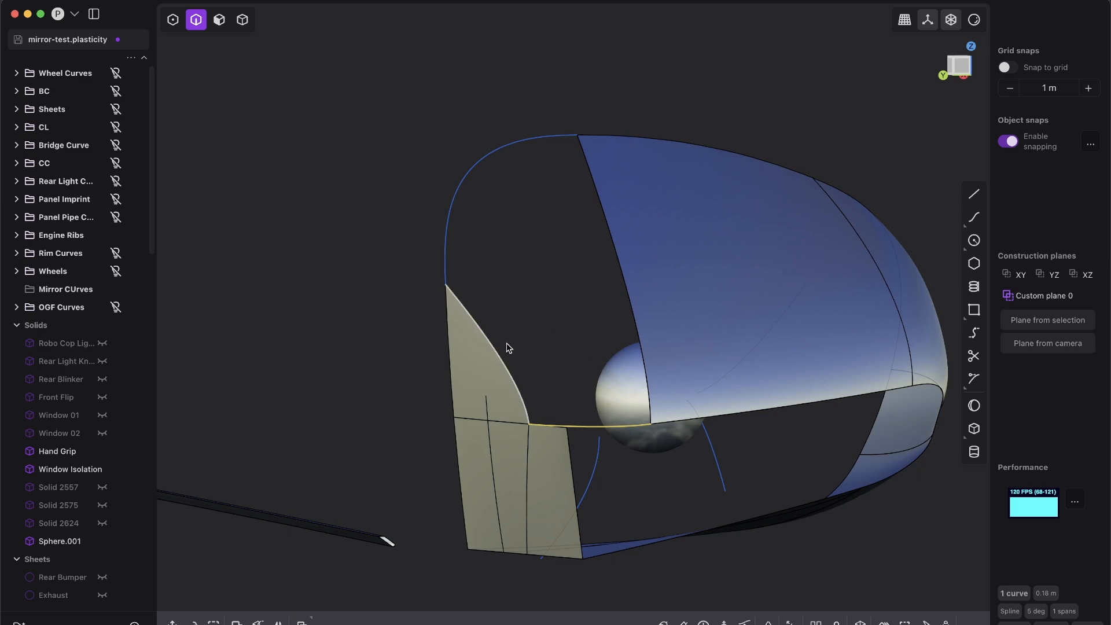
mouse_move(615, 379)
middle_mouse_down()
mouse_move(595, 386)
mouse_move(581, 241)
mouse_move(618, 382)
mouse_move(632, 384)
middle_mouse_up()
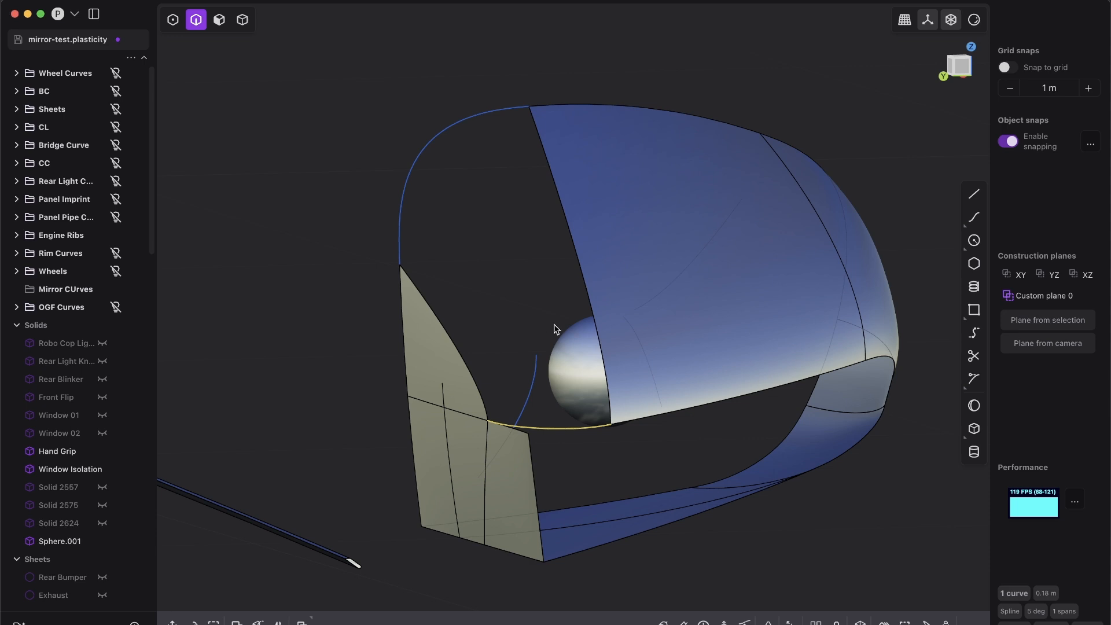
scroll(573, 307, "up", 3)
middle_click_drag(584, 297, 576, 249)
left_click(474, 361)
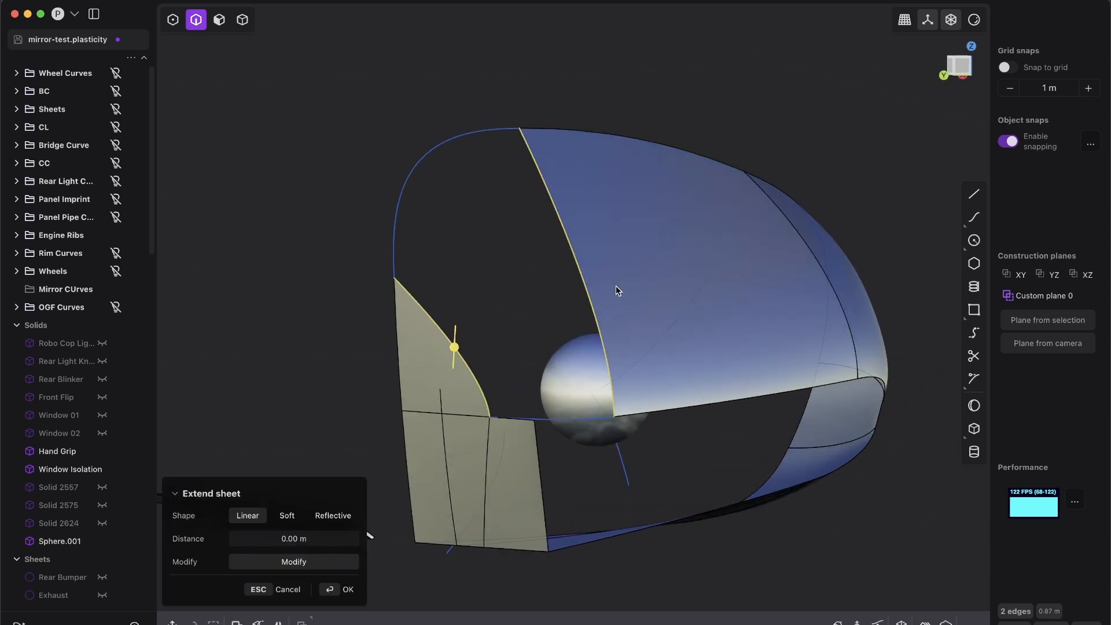
middle_click_drag(616, 286, 507, 294)
key("l")
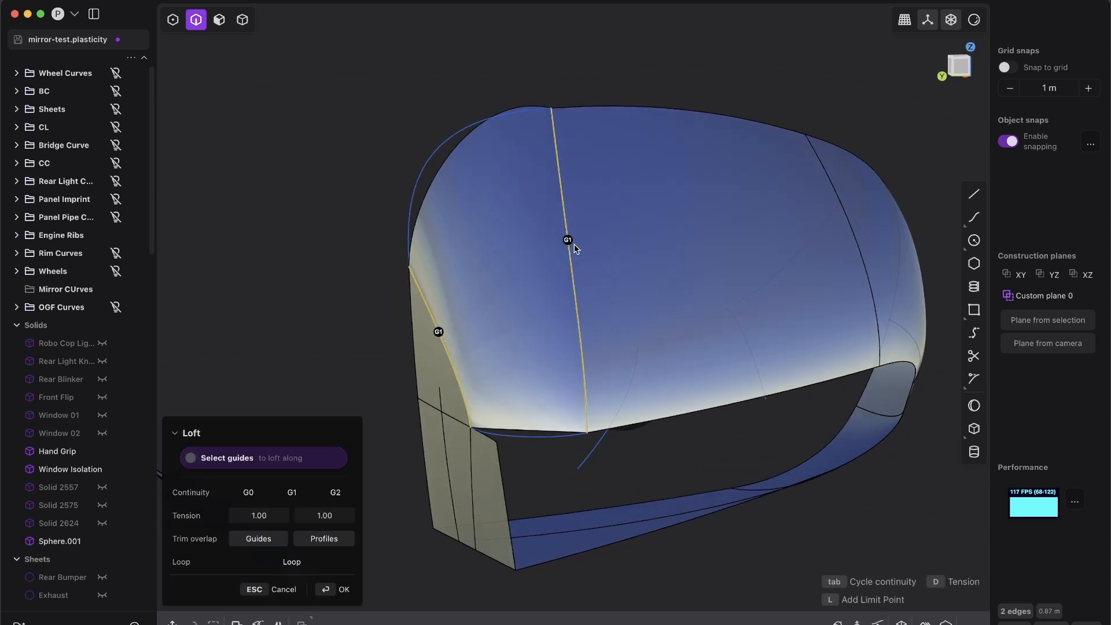
key("Tab")
mouse_move(627, 272)
middle_mouse_down()
mouse_move(665, 245)
mouse_move(654, 269)
mouse_move(624, 275)
mouse_move(675, 255)
mouse_move(697, 312)
mouse_move(658, 313)
mouse_move(689, 310)
mouse_move(722, 285)
mouse_move(578, 225)
mouse_move(590, 246)
mouse_move(573, 248)
mouse_move(616, 277)
middle_mouse_up()
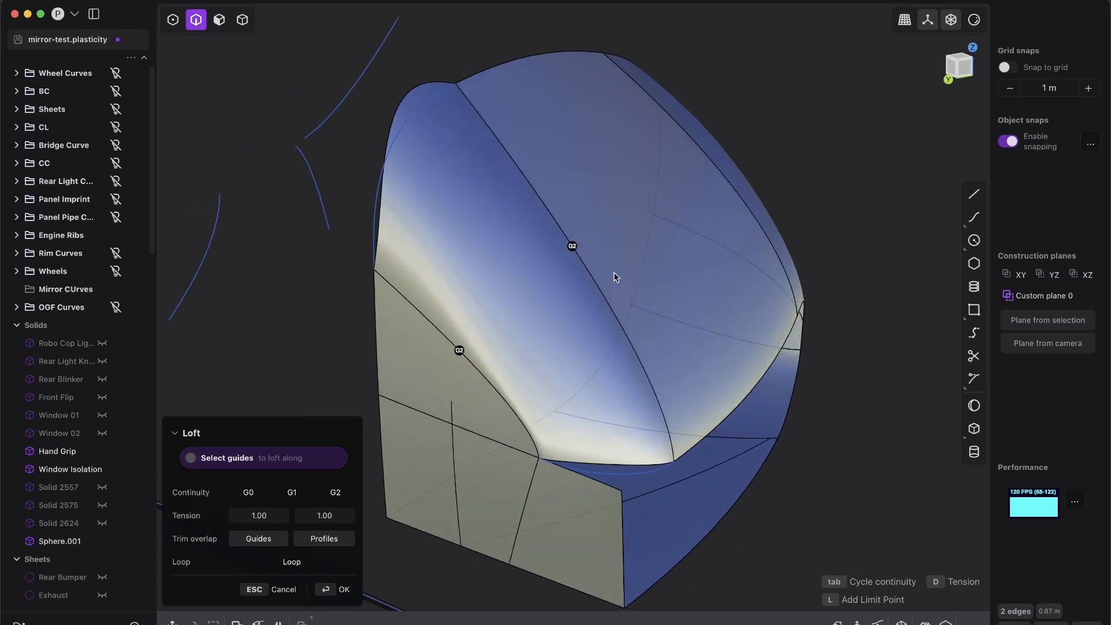
Step: Add the upper and lower bridge curves as guides for the loft
left_click(395, 145)
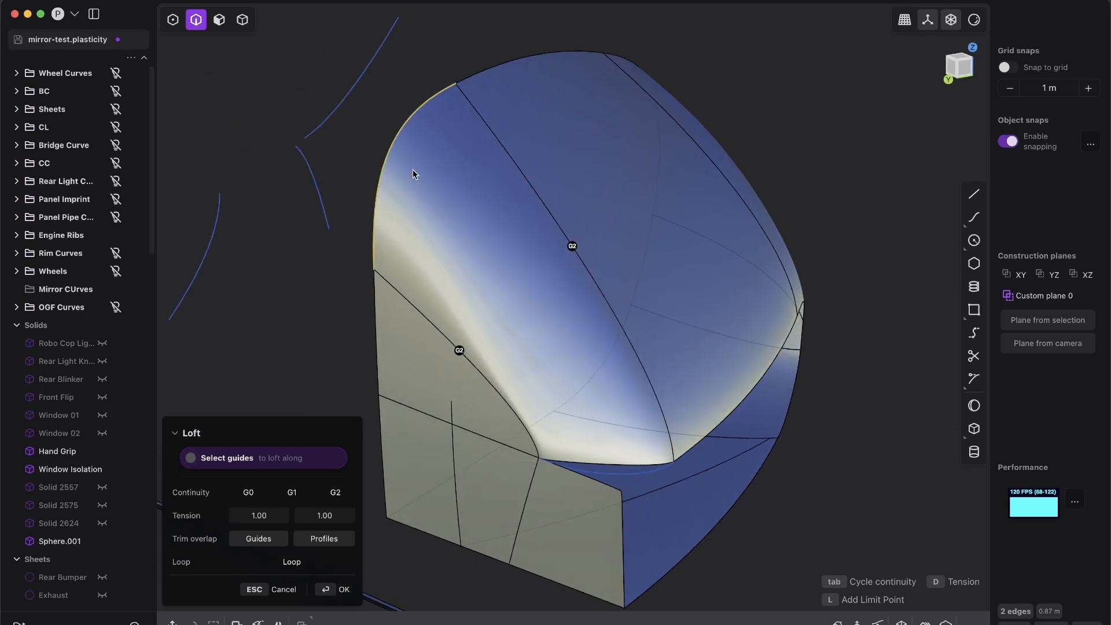
middle_click_drag(629, 260, 650, 454)
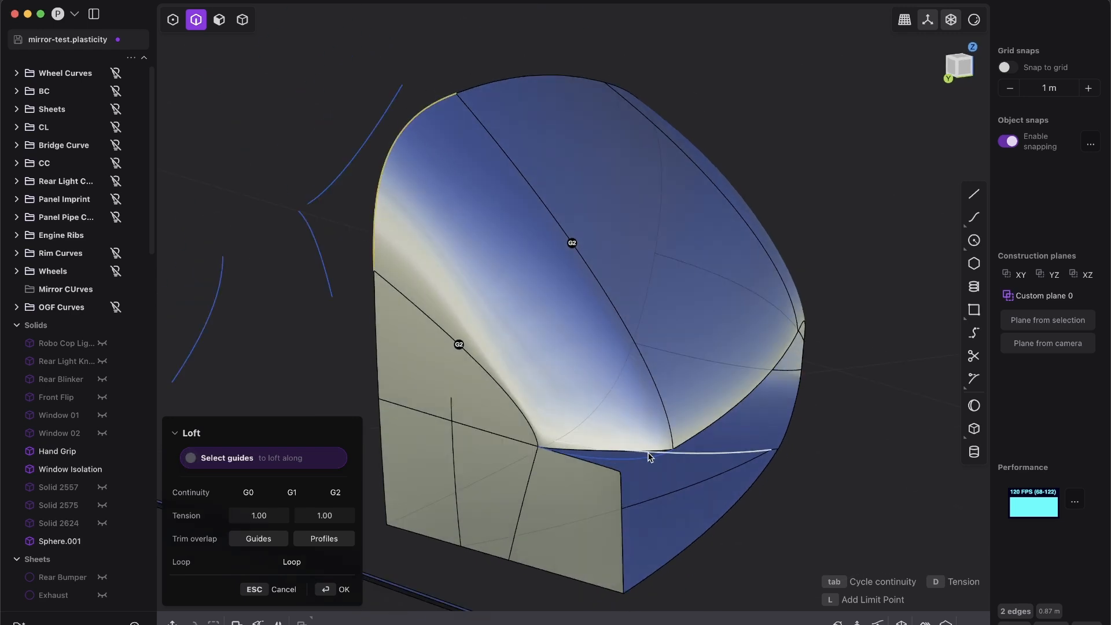
middle_click_drag(675, 364, 721, 268)
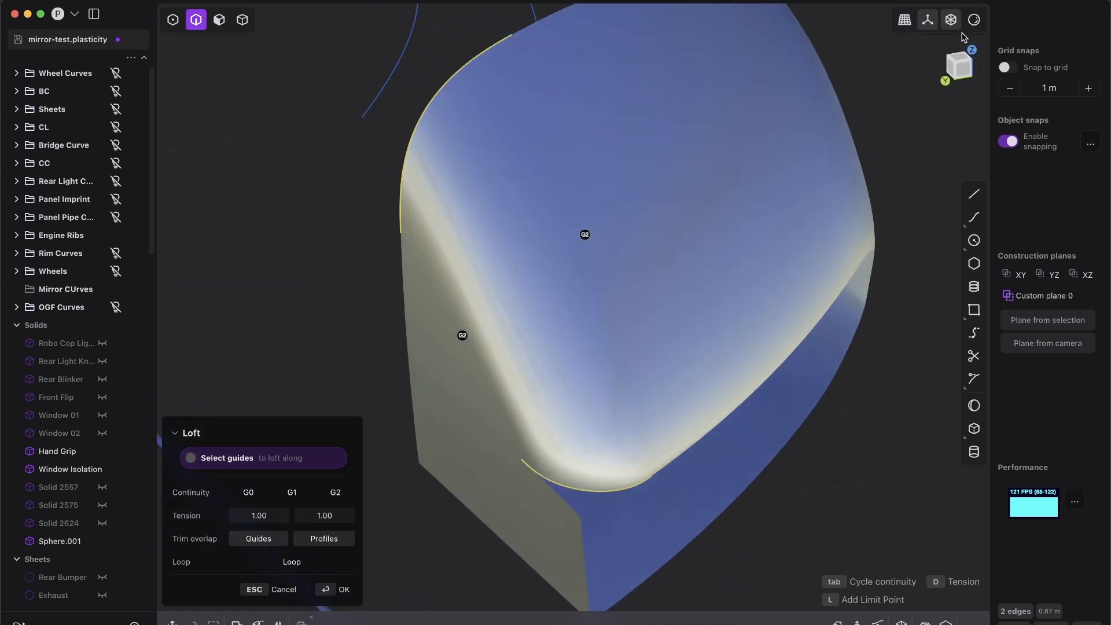
Step: Check the loft preview with horizontal zebra stripes and restore the blue sky-like shading
left_click(974, 20)
left_click(983, 184)
middle_click_drag(654, 289, 970, 45)
left_click(974, 20)
left_click(912, 124)
middle_click_drag(692, 248, 957, 39)
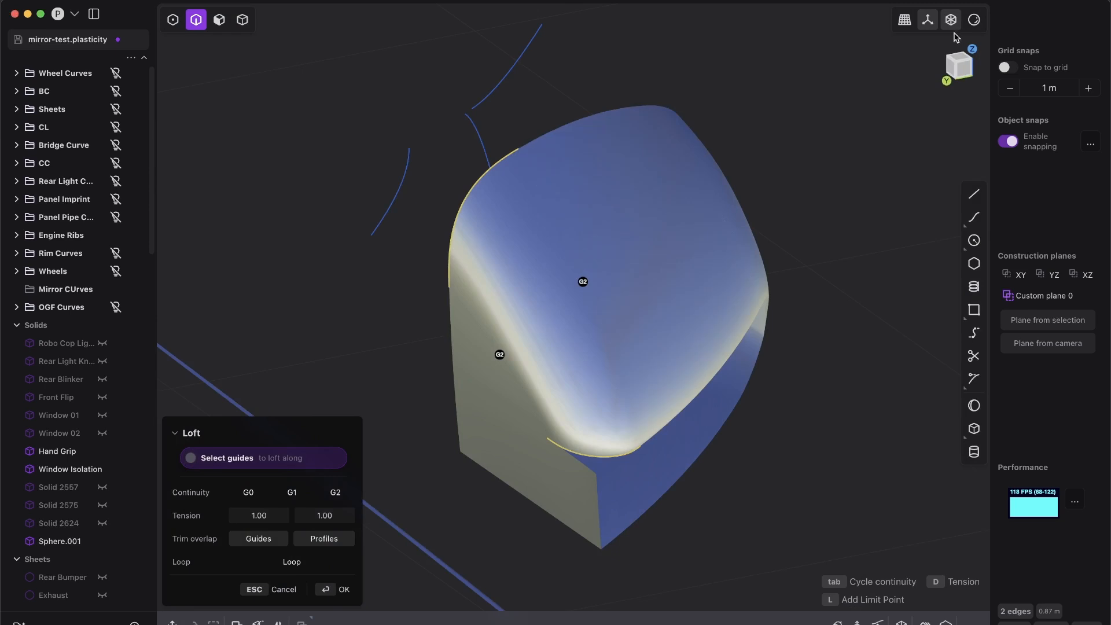
Step: Shade the model with horizontal zebra stripes and examine the stripe flow across the loft's transitions to the shell and inner panel
left_click(973, 20)
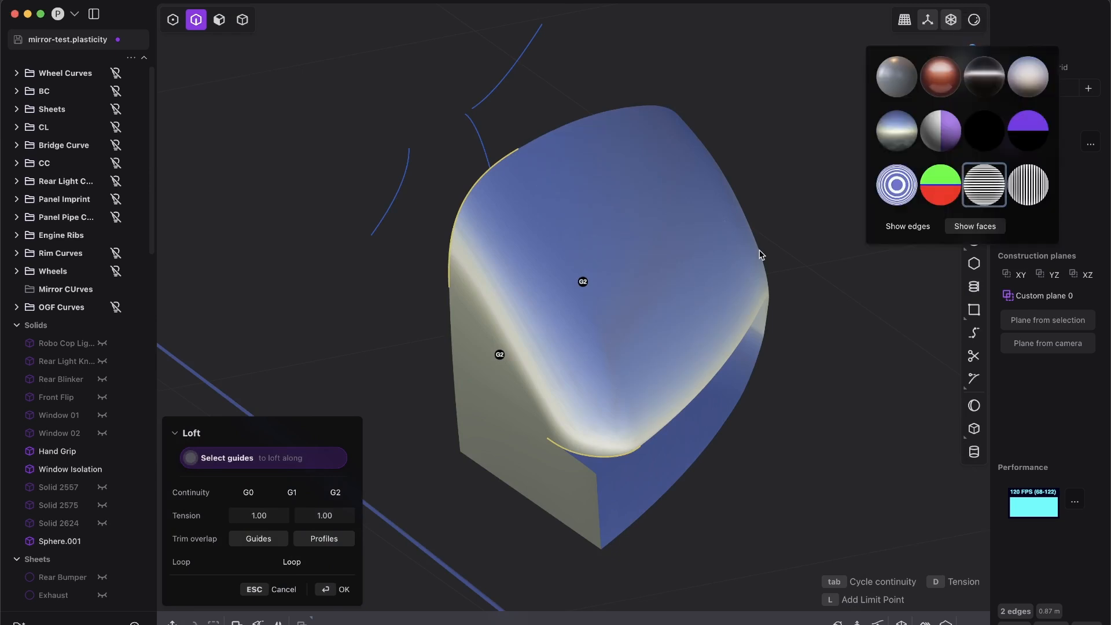
left_click(1014, 197)
left_click(993, 197)
scroll(592, 340, "up", 5)
middle_click_drag(592, 338, 558, 293)
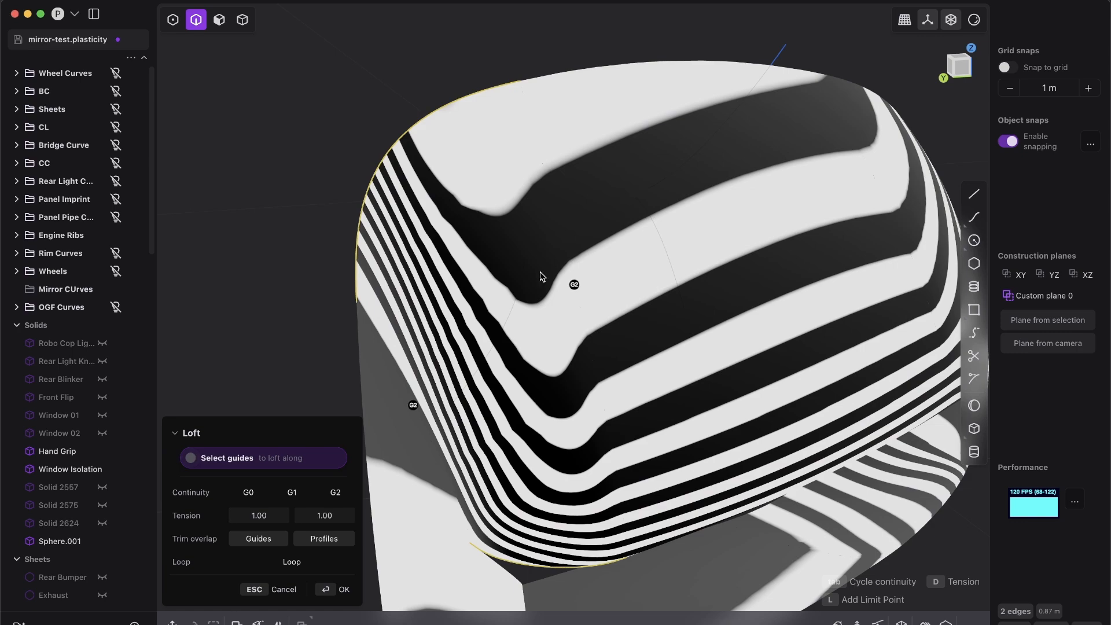
middle_click_drag(532, 282, 677, 318)
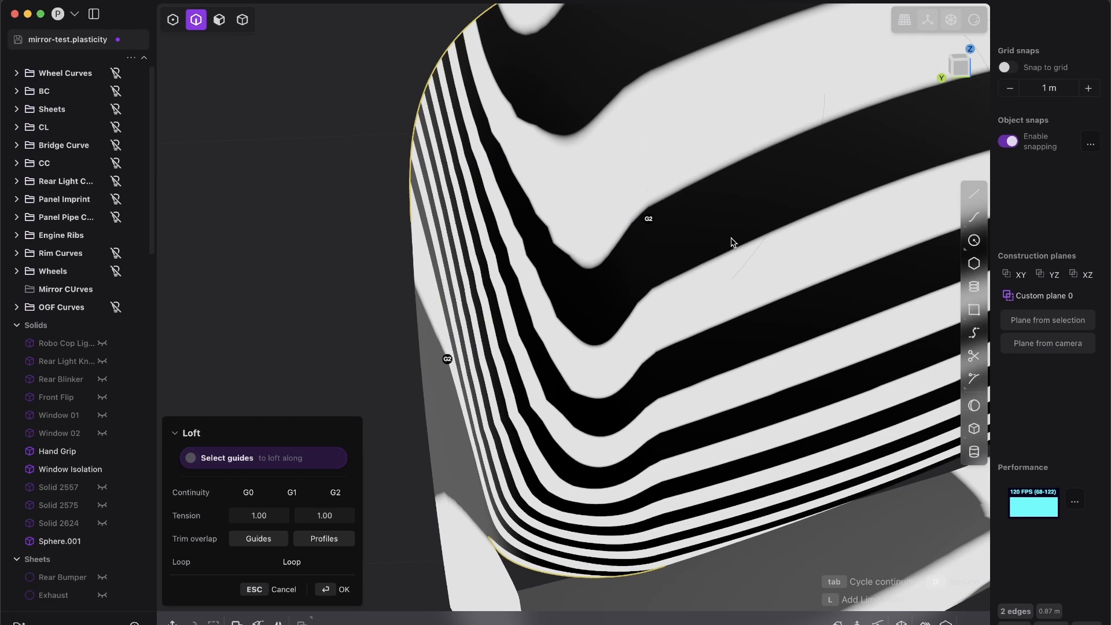
middle_click_drag(565, 235, 526, 203)
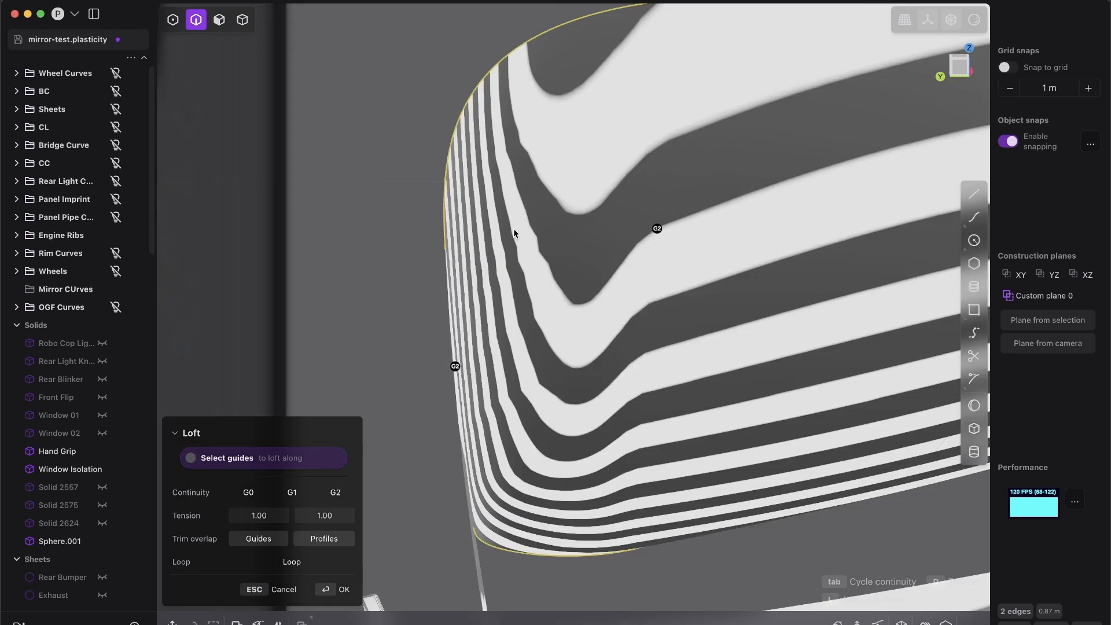
scroll(656, 220, "up", 5)
scroll(661, 278, "down", 10)
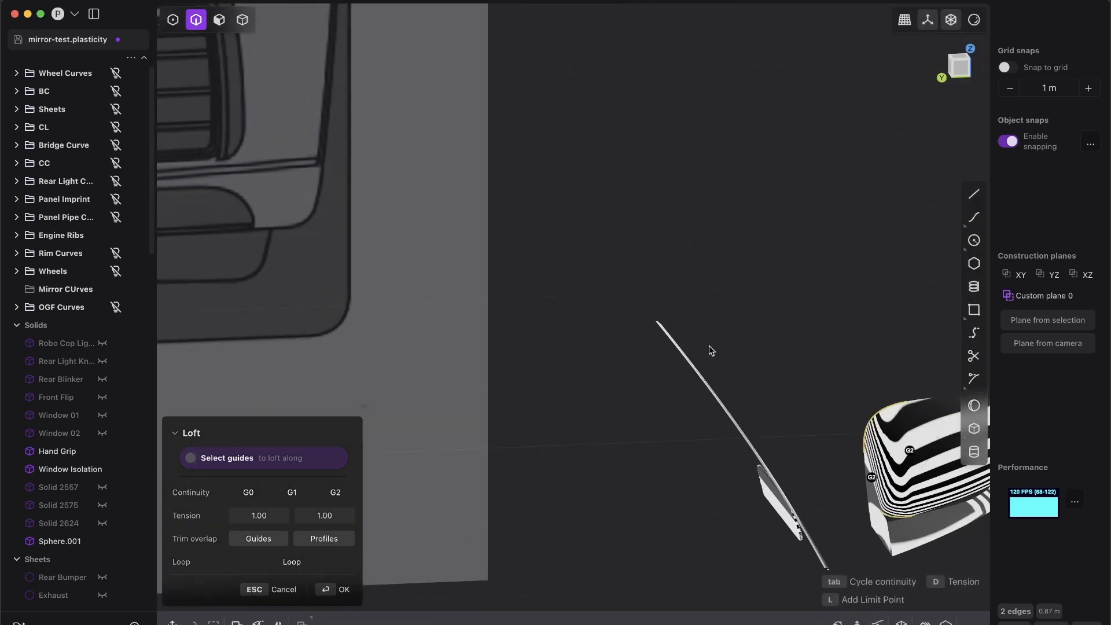
middle_click_drag(709, 347, 568, 265, "shift")
scroll(568, 265, "up", 5)
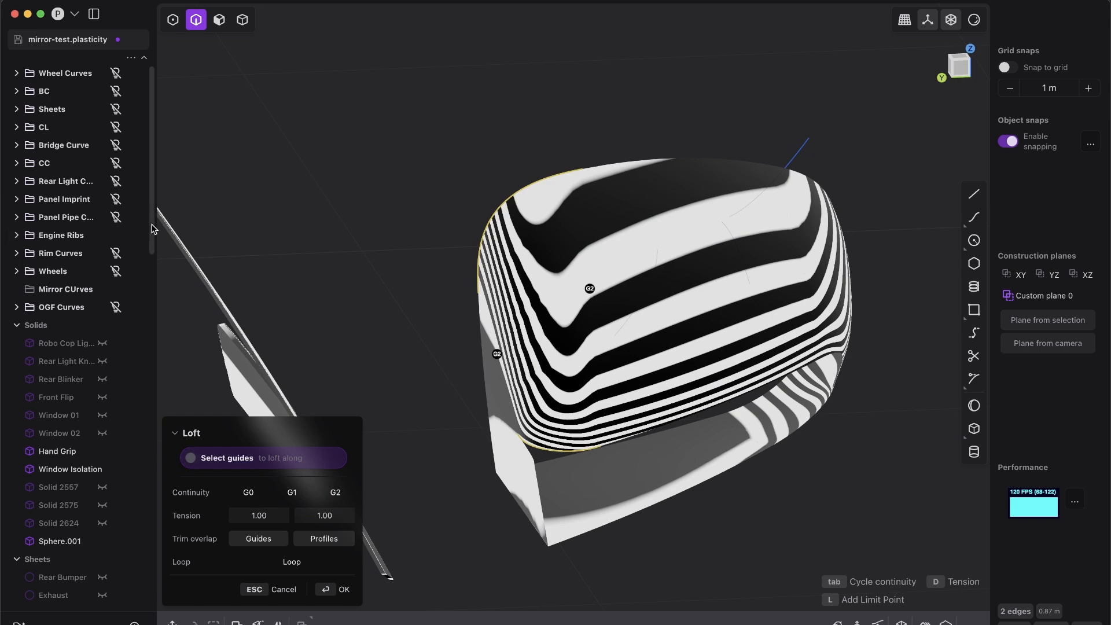
Step: Hide the Empties group holding the reference images
left_click_drag(152, 225, 137, 610)
left_click(116, 507)
middle_click_drag(621, 348, 557, 289)
scroll(609, 325, "up", 3)
Step: Join the lofted sheet with the adjoining upper shell sheet into one sheet
left_click(498, 104)
middle_click_drag(499, 185, 490, 238)
key("5")
left_click_drag(538, 304, 461, 105)
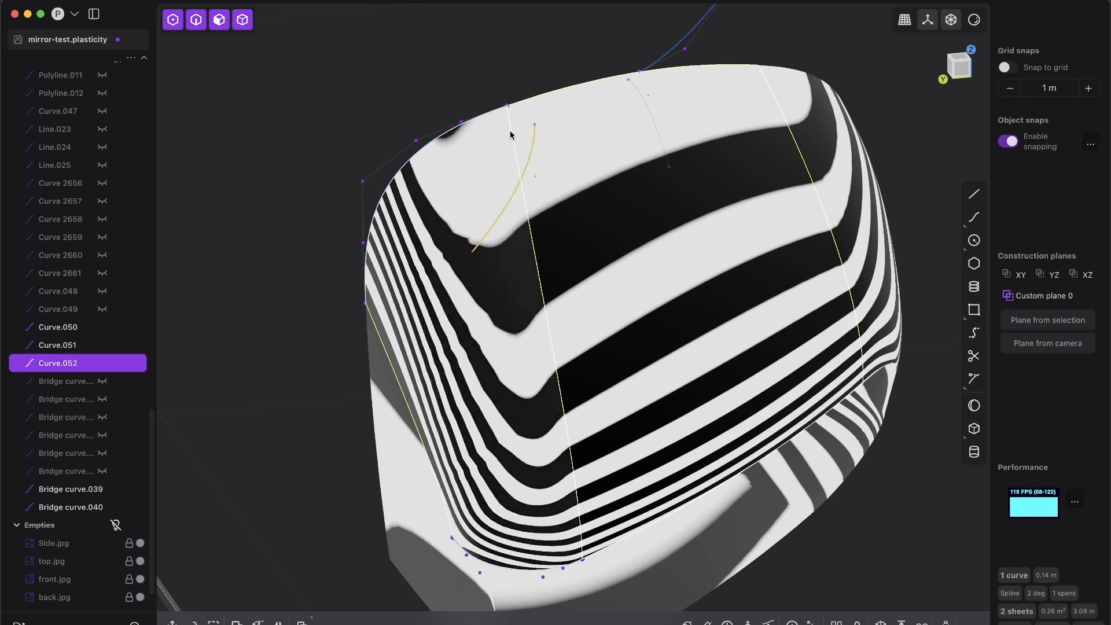
left_click(438, 80)
left_click_drag(575, 172, 420, 50)
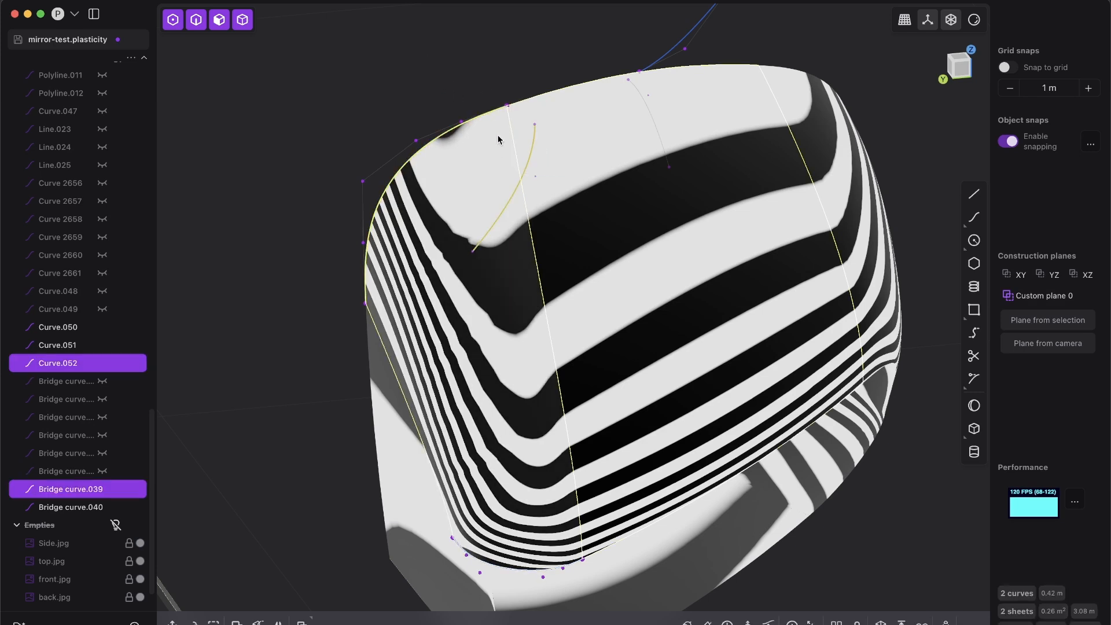
key("j")
middle_click_drag(505, 295, 515, 349)
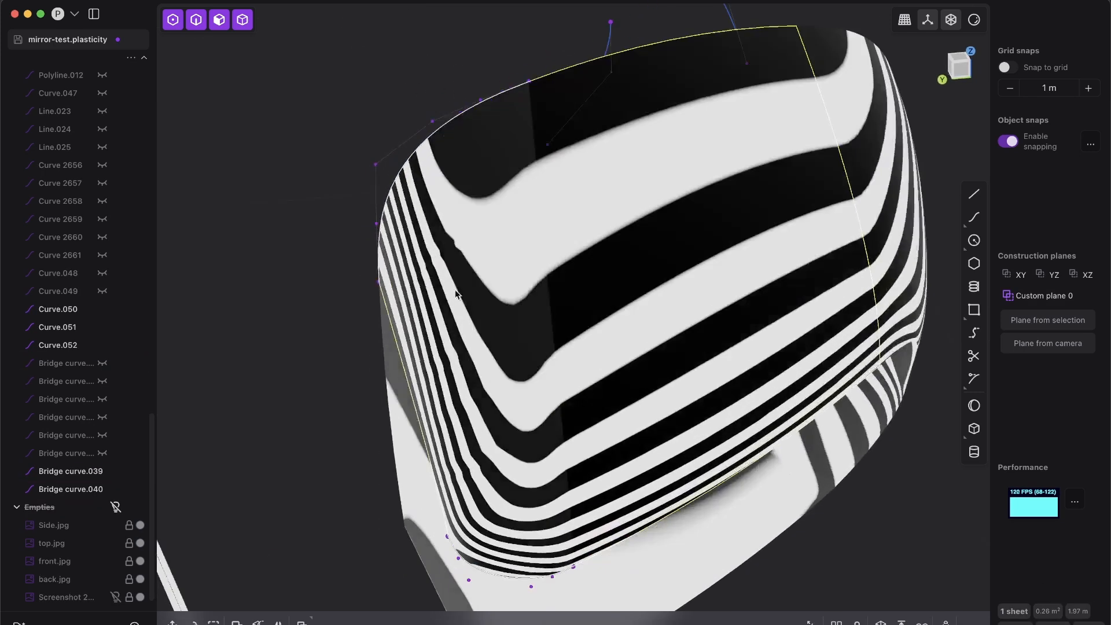
Step: Examine the zebra stripes up close for unevenness along the joined surface's rounded corner
scroll(454, 290, "up", 5)
mouse_move(454, 290)
middle_mouse_down()
mouse_move(474, 288)
mouse_move(446, 277)
middle_mouse_up()
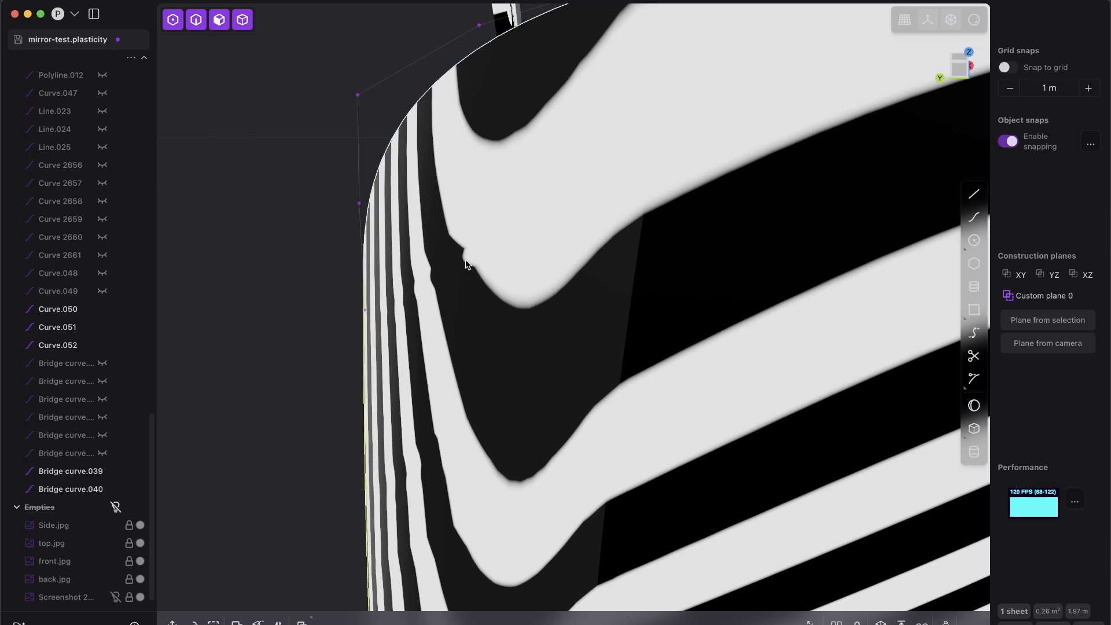
scroll(540, 289, "down", 5)
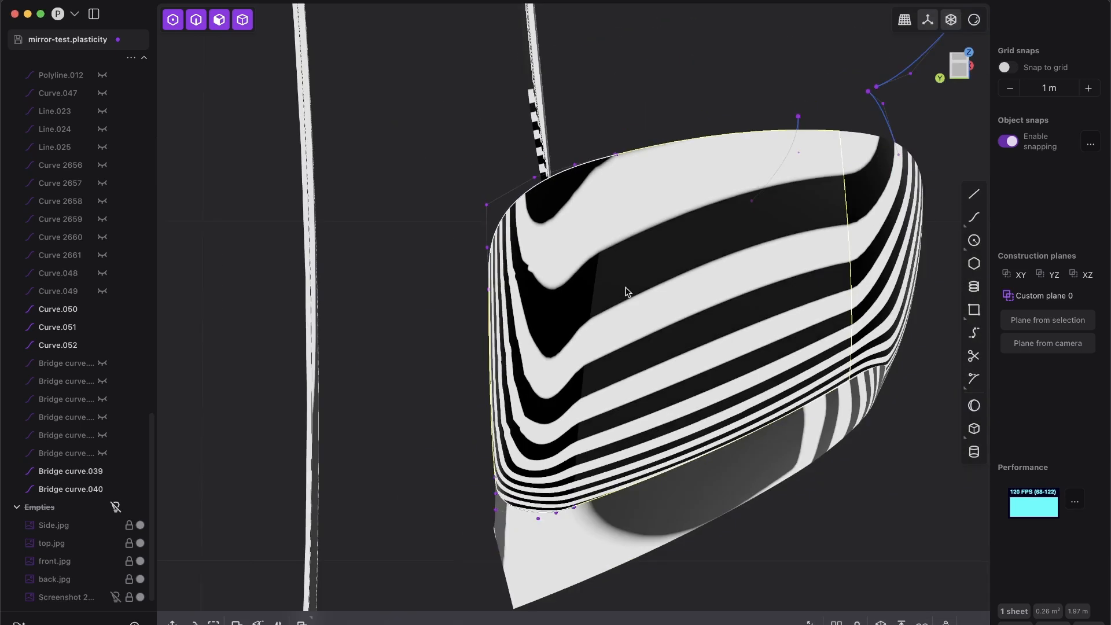
mouse_move(684, 324)
middle_mouse_down()
mouse_move(632, 241)
mouse_move(648, 372)
mouse_move(727, 306)
mouse_move(519, 268)
middle_mouse_up()
Step: Switch the shading to the glossy red material and examine the highlight along the lofted corner
key("z")
scroll(632, 241, "up", 4)
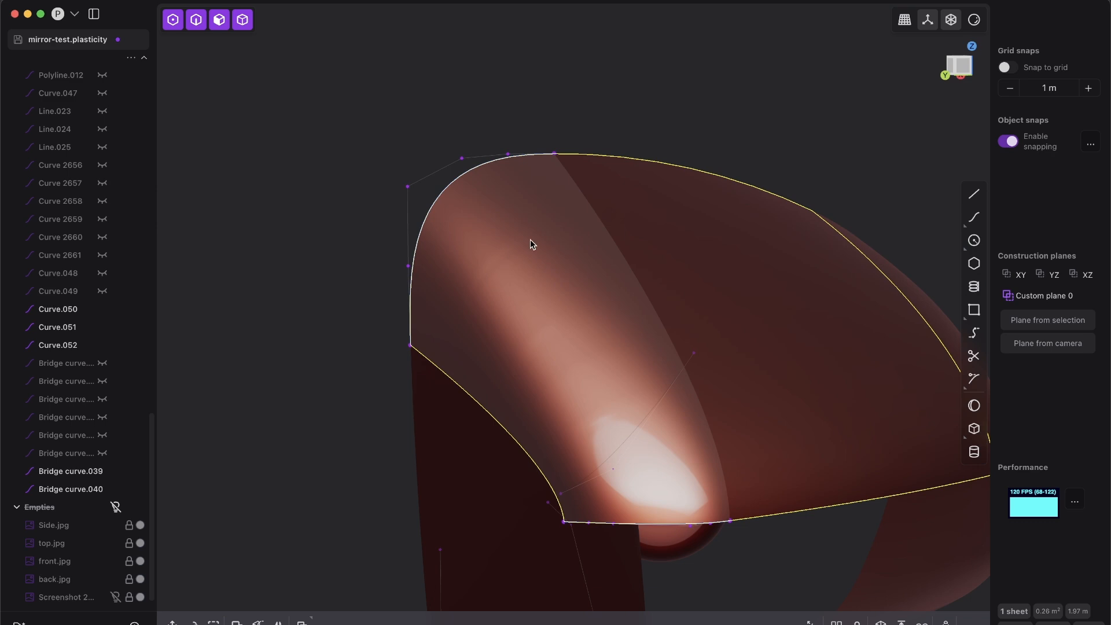
middle_click_drag(605, 265, 644, 313)
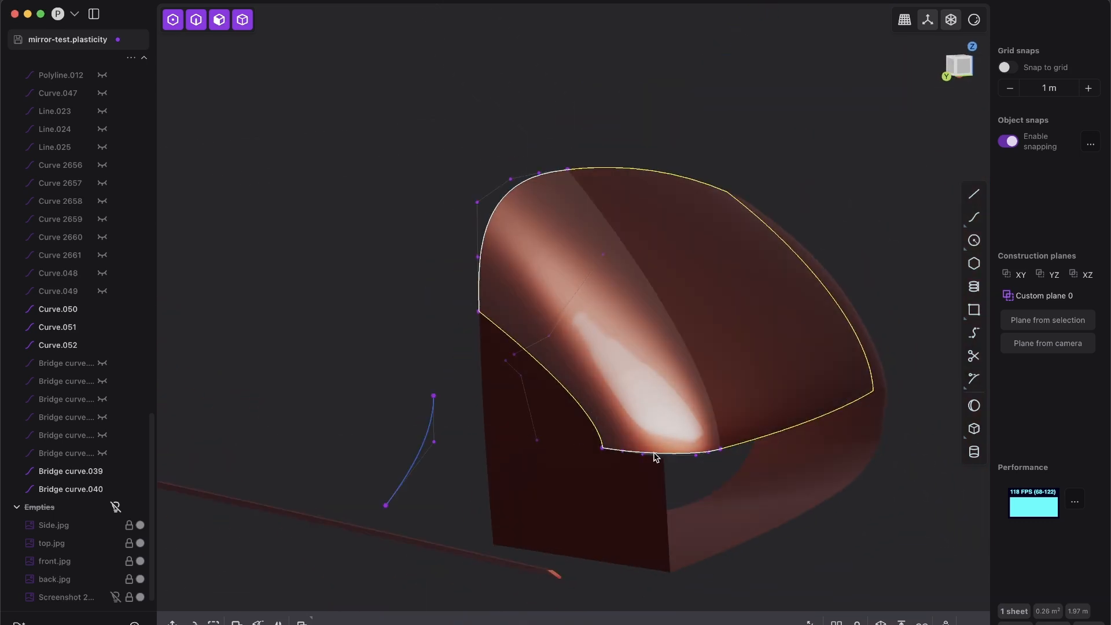
Step: Undo the join and the loft between the upper shell and inner panel, returning to edge selection
key("alt+j")
left_click(674, 425, "ctrl")
key("Escape")
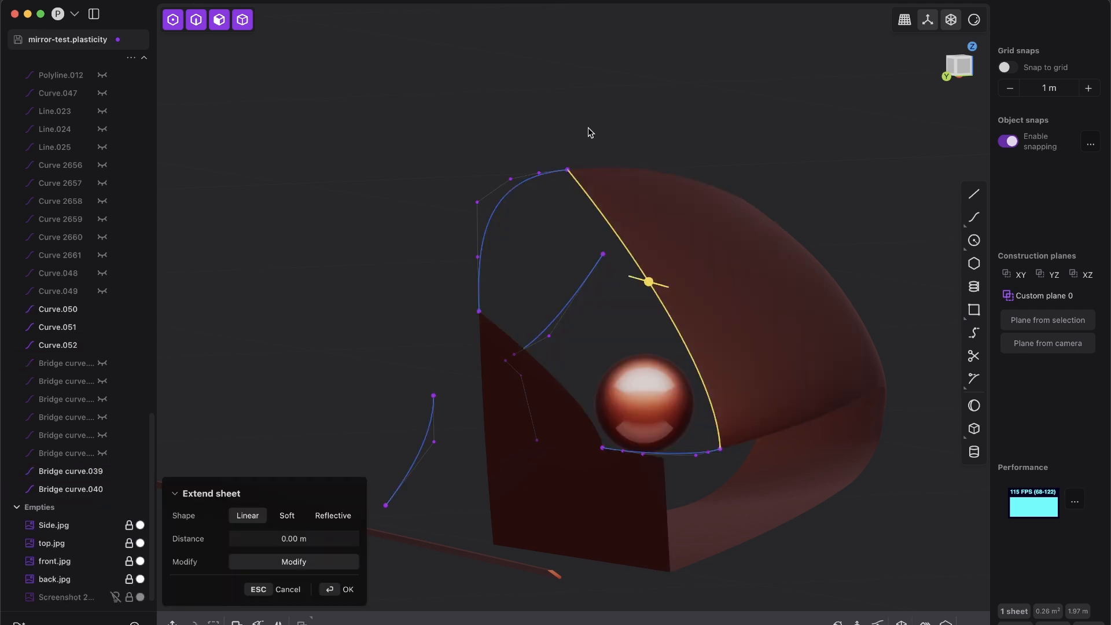
key("Escape")
key("2")
Step: Select the upper shell's side edge, the inner panel's curved edge and the lower bridge curve as boundaries of the gap
middle_click_drag(749, 207, 668, 296)
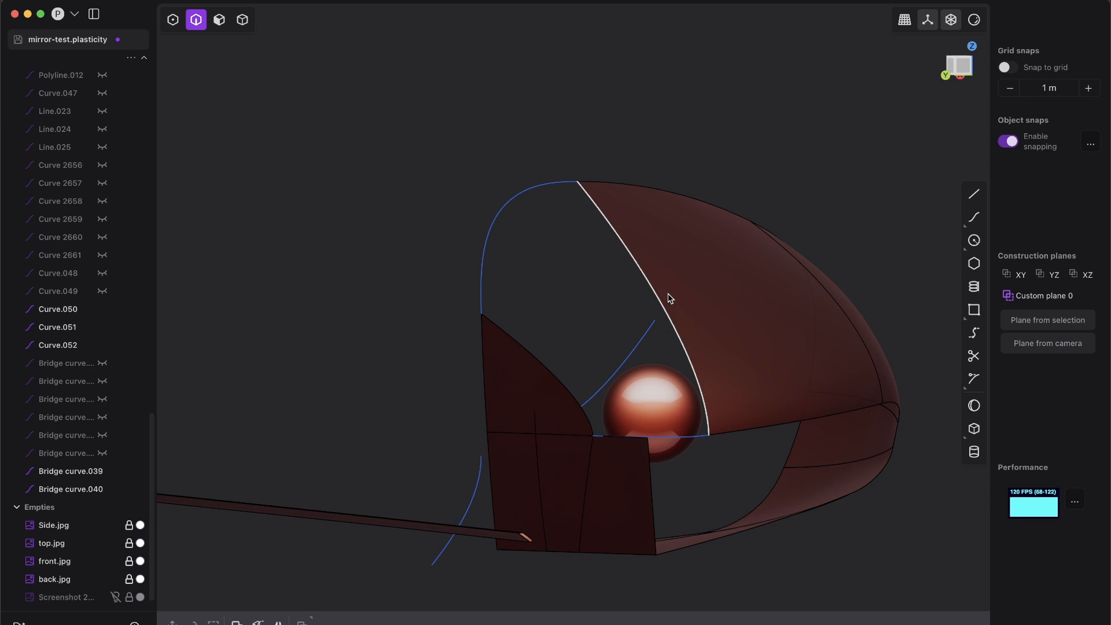
scroll(668, 296, "up", 2)
left_click(606, 224)
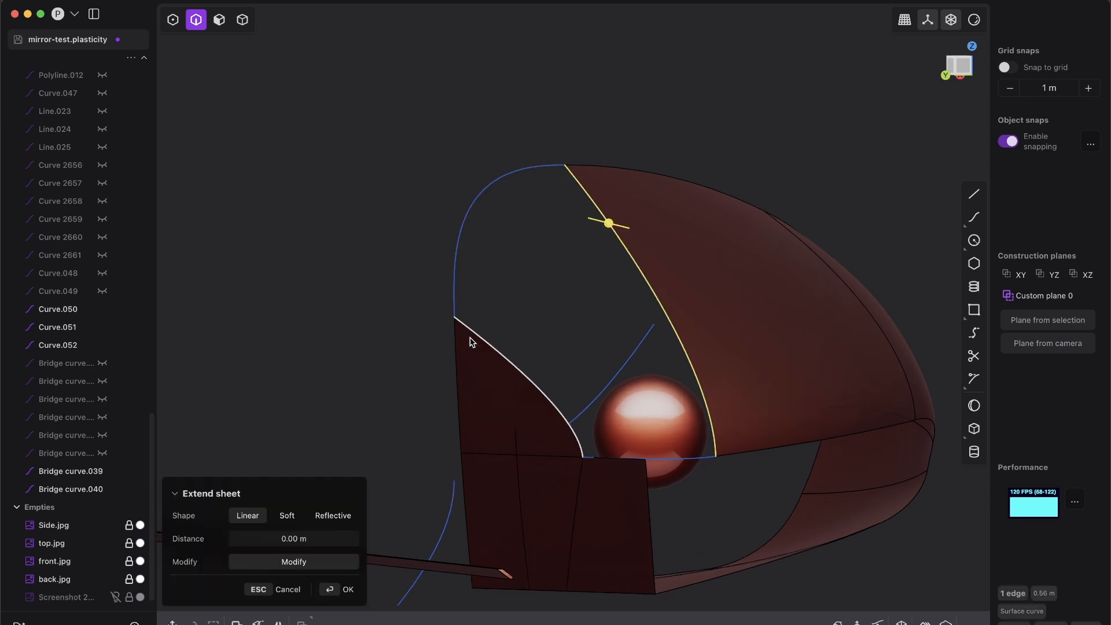
middle_click_drag(527, 380, 504, 357)
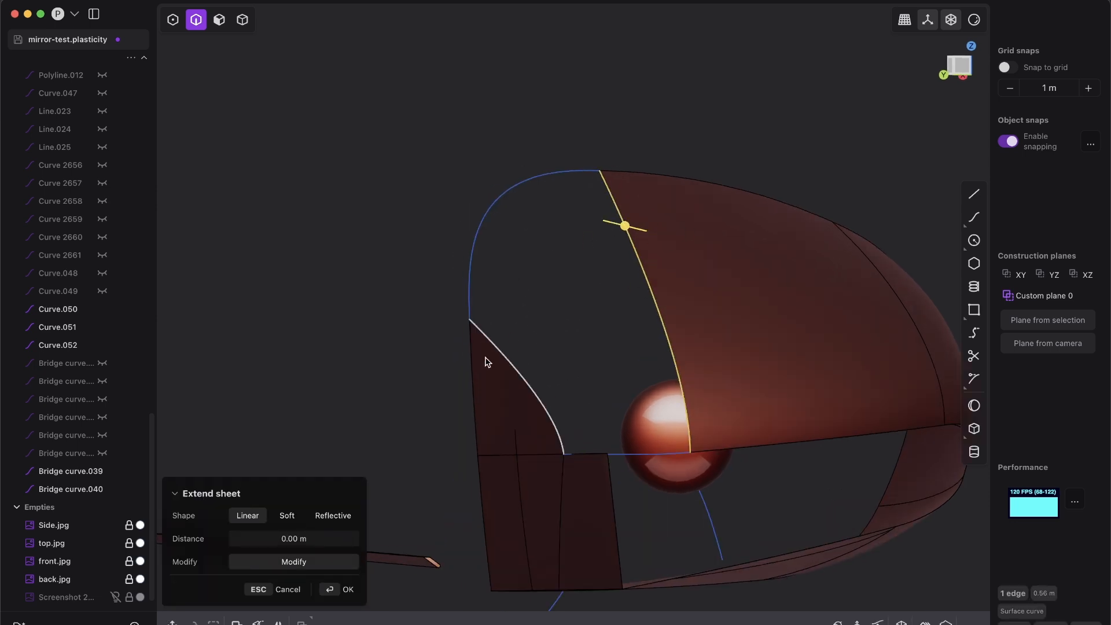
left_click(515, 371)
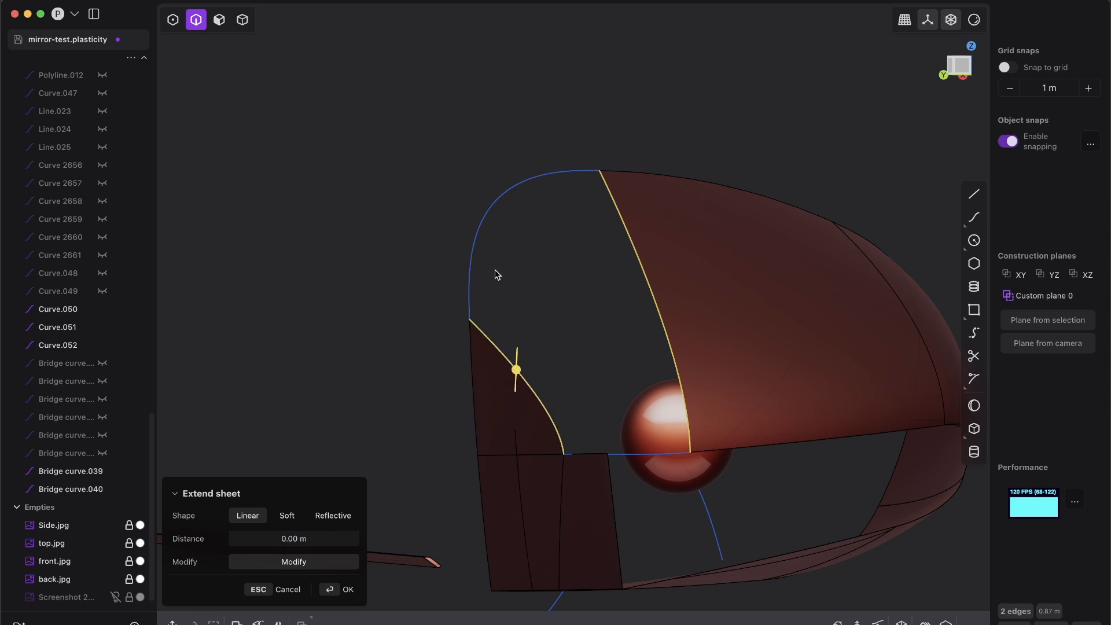
left_click(625, 466)
Step: Show the hidden car parts, examine the existing side mirror on the full body, and isolate the mirror surfaces again
scroll(529, 296, "down", 6)
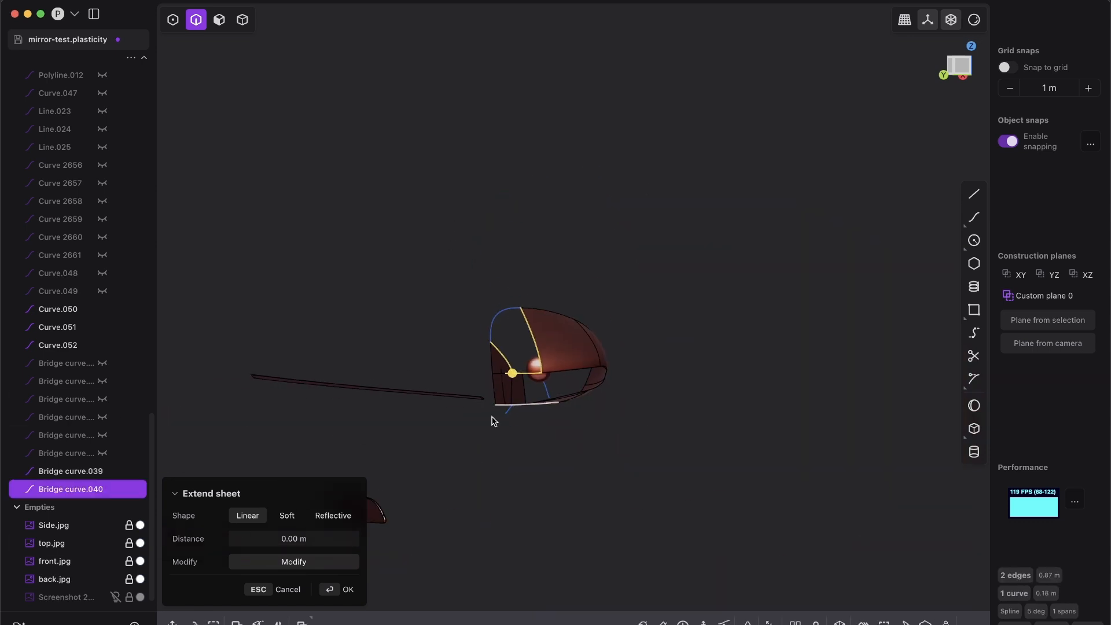
key("alt+h")
scroll(440, 423, "up", 4)
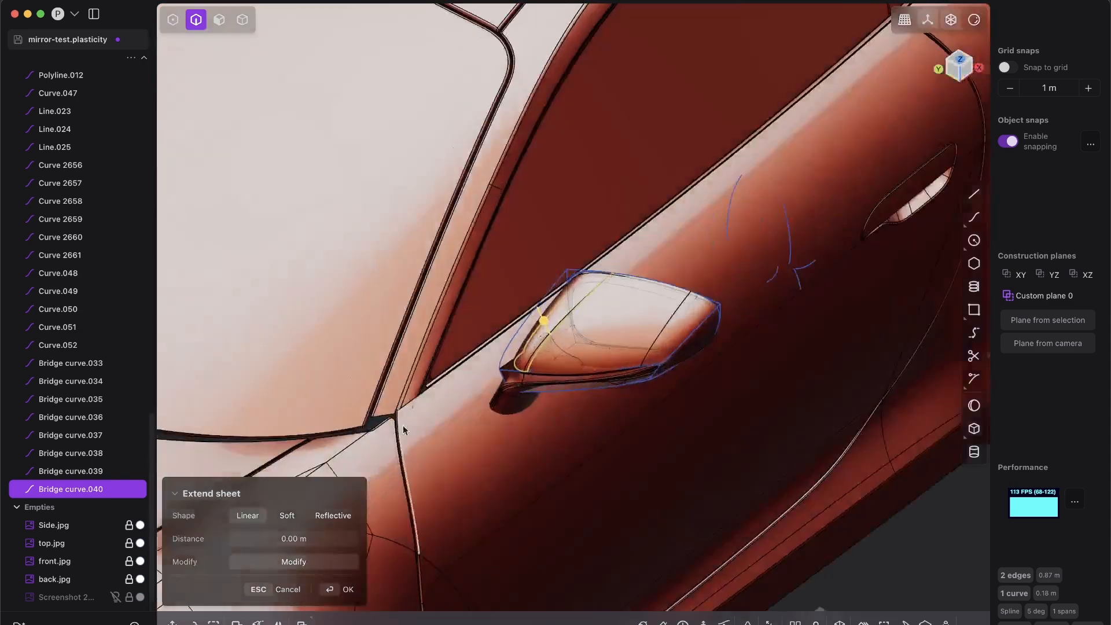
scroll(440, 422, "down", 8)
scroll(484, 389, "up", 3)
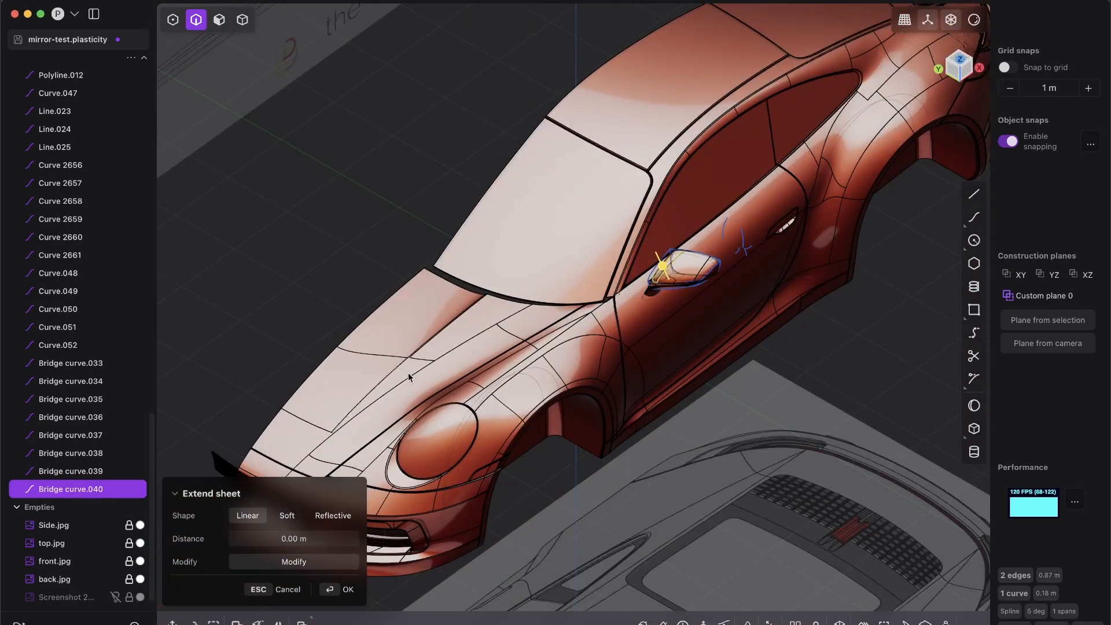
middle_click_drag(557, 394, 553, 303)
scroll(655, 272, "up", 5)
scroll(556, 306, "up", 5)
middle_click_drag(567, 364, 667, 329)
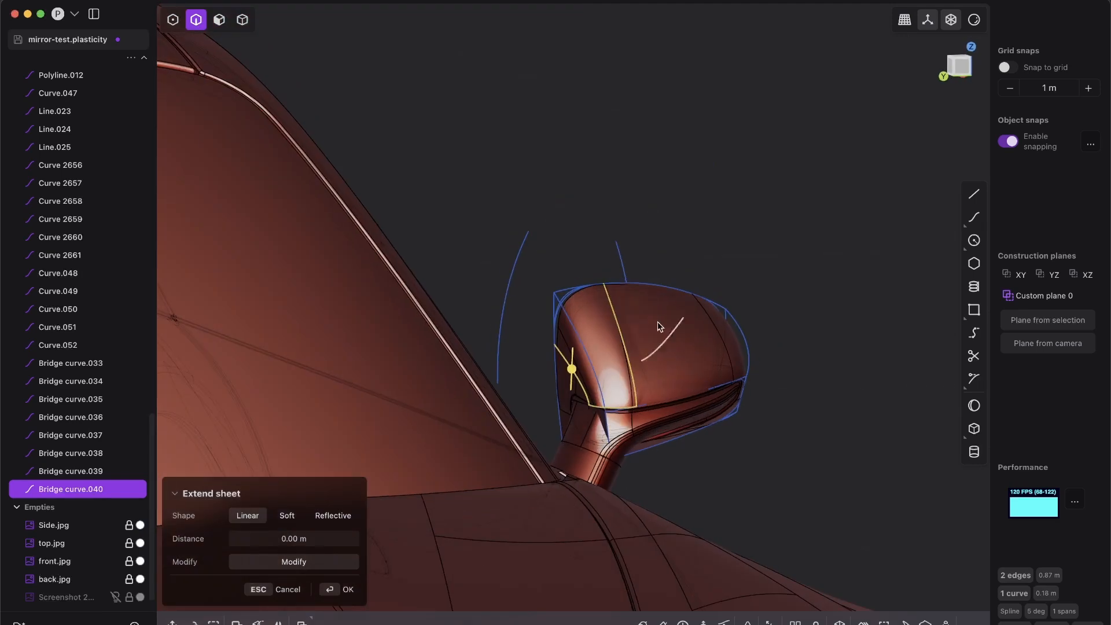
key("slash")
Step: Add the upper bridge curve to the boundary selection and patch the hole between shell and inner panel with G2 continuity
scroll(581, 414, "up", 8)
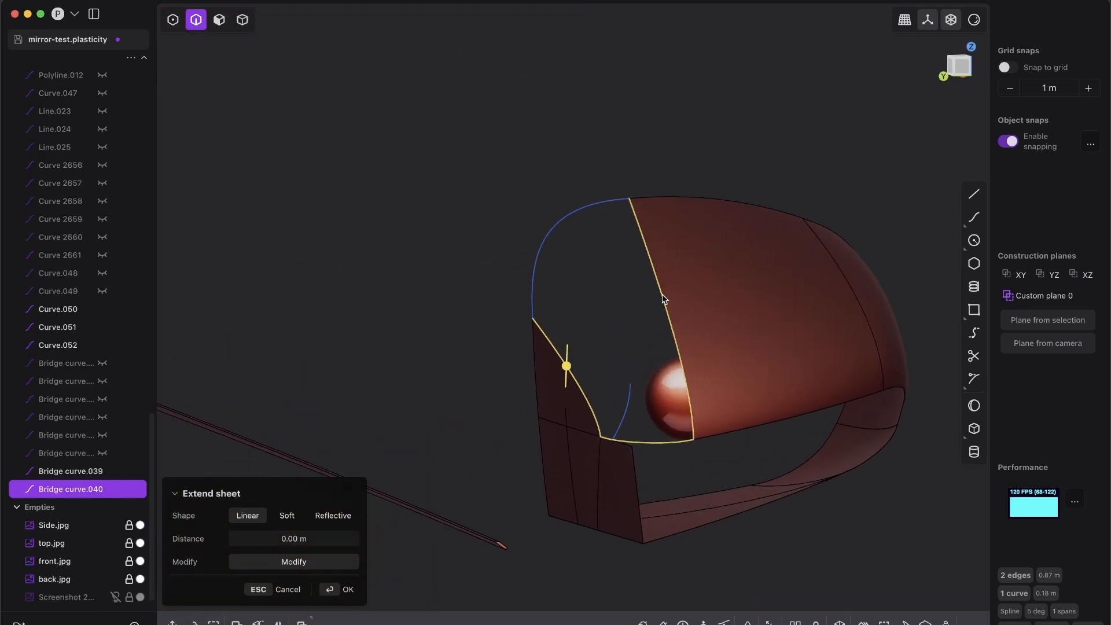
middle_click_drag(684, 237, 590, 184)
left_click(547, 195)
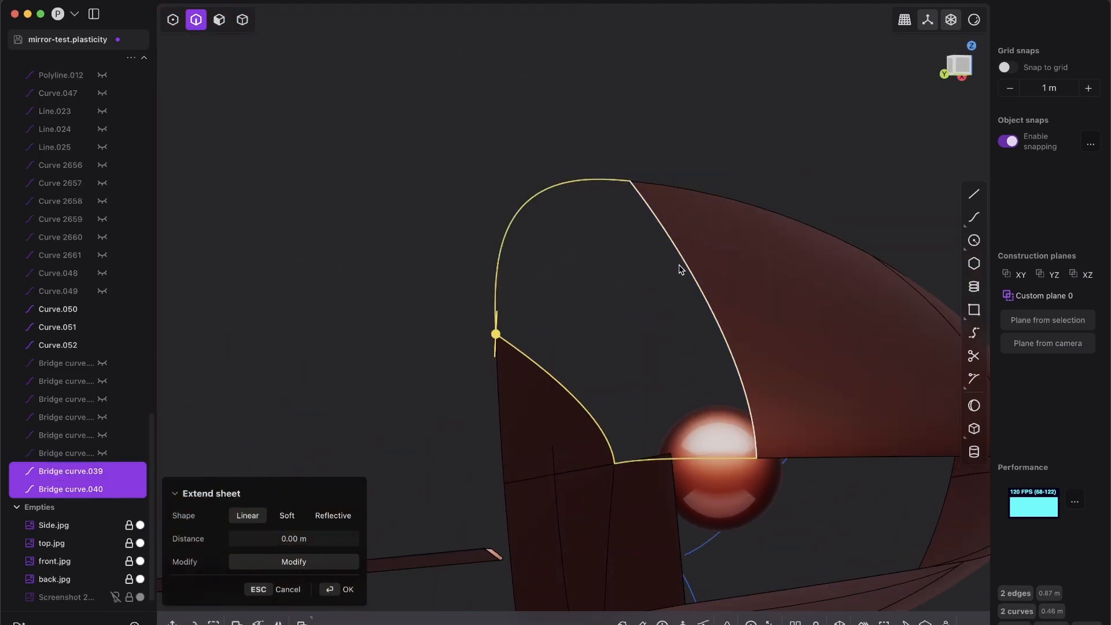
key("shift+p")
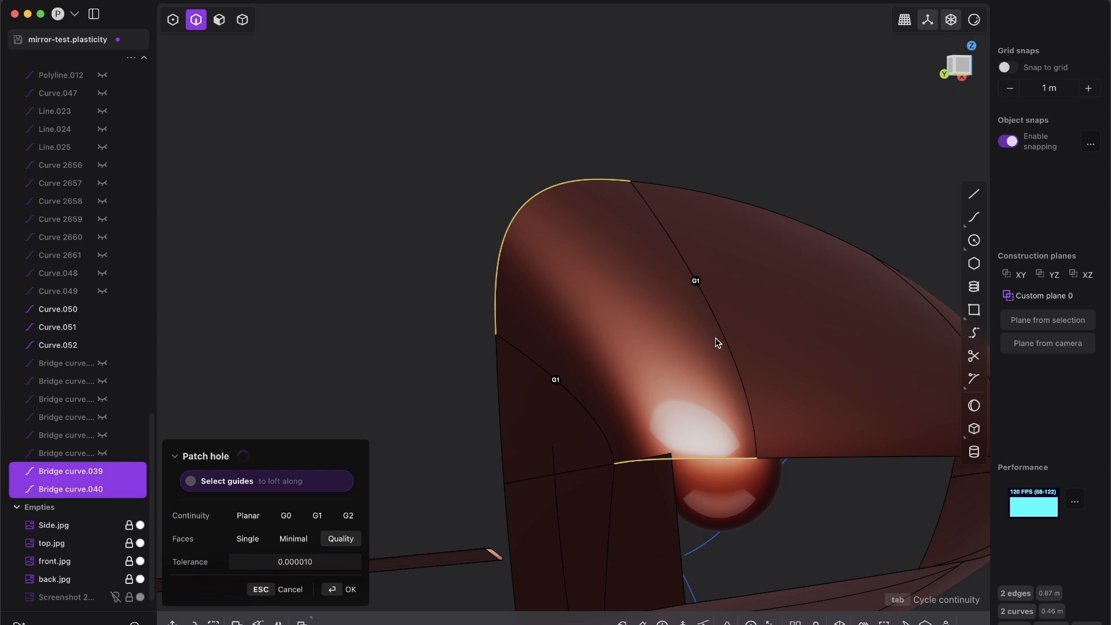
key("Tab")
middle_click_drag(735, 319, 623, 289)
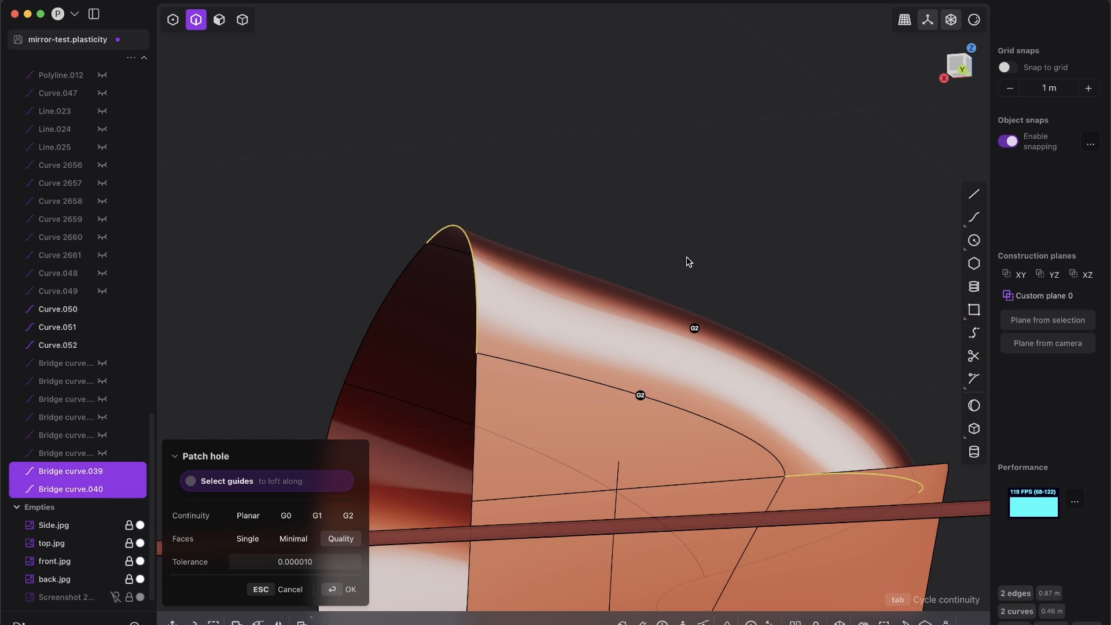
middle_click_drag(894, 128, 454, 225)
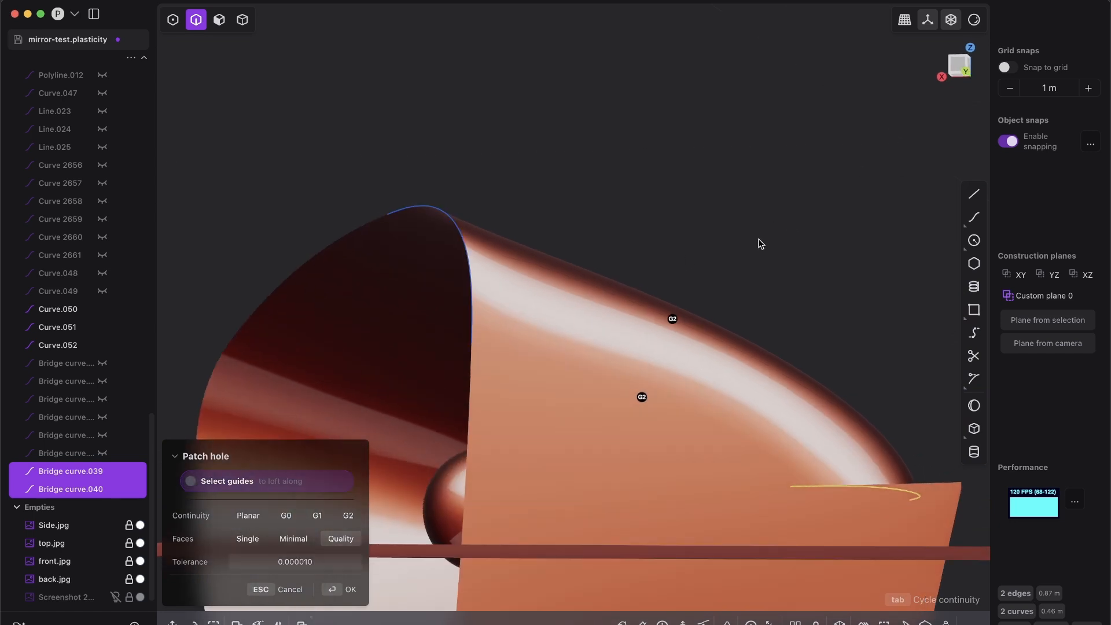
middle_click_drag(758, 238, 556, 422)
key("Return")
Step: Examine the highlight flow across the patched corner from several angles
left_click(599, 105)
middle_click_drag(797, 285, 840, 184)
middle_click_drag(817, 306, 616, 255)
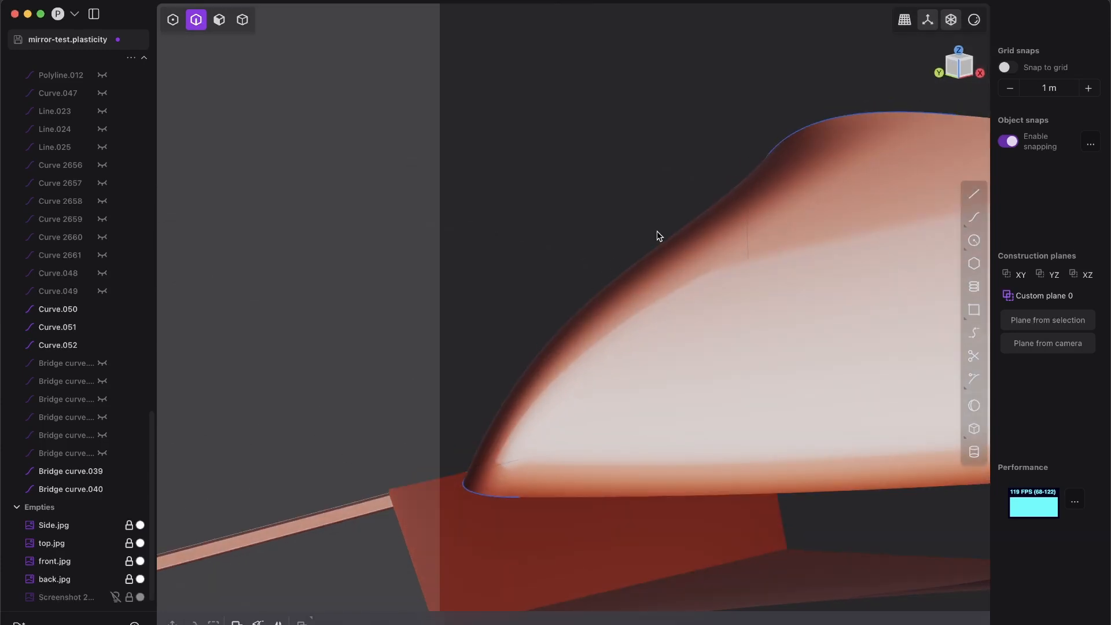
middle_click_drag(775, 275, 898, 278)
middle_click_drag(486, 250, 661, 311)
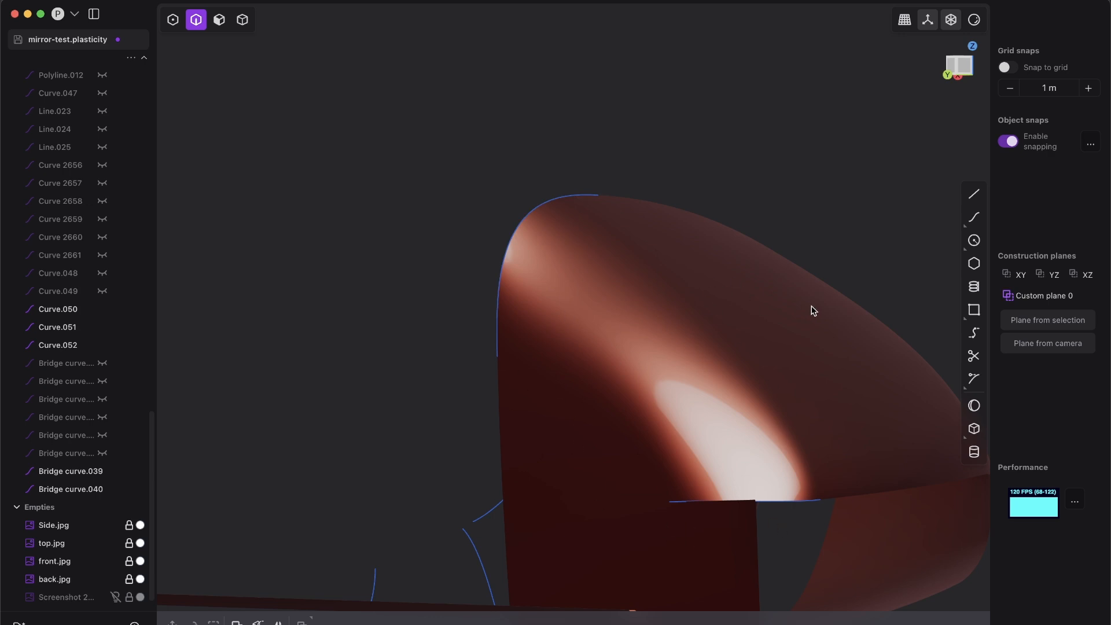
middle_click_drag(703, 411, 694, 344, "shift")
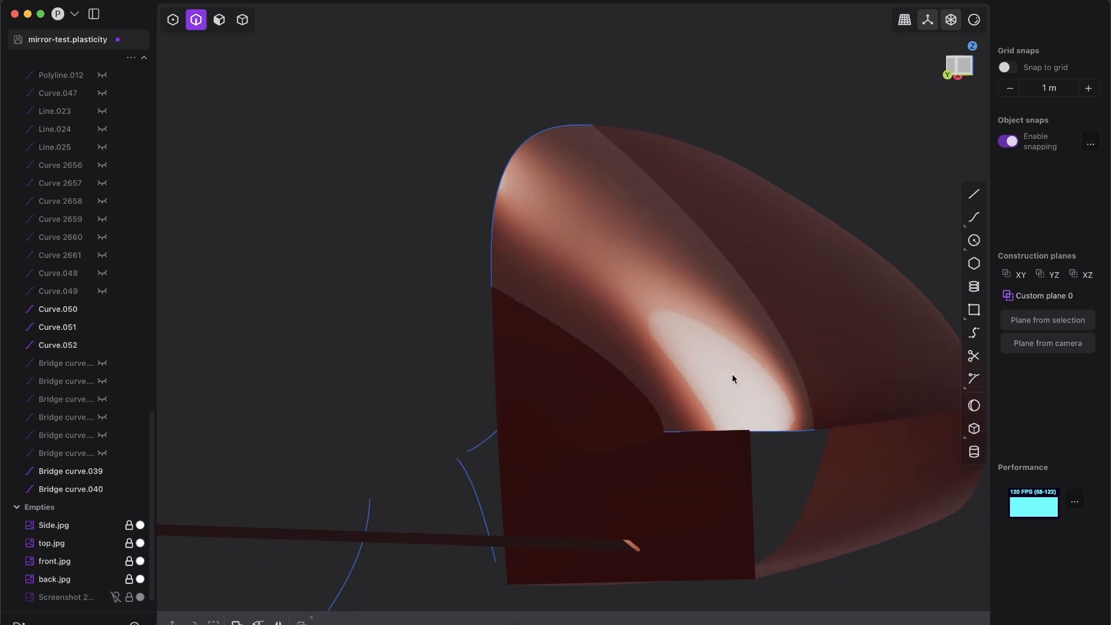
Step: Undo the join and the patch over the corner gap and clear the selection
key("super+z")
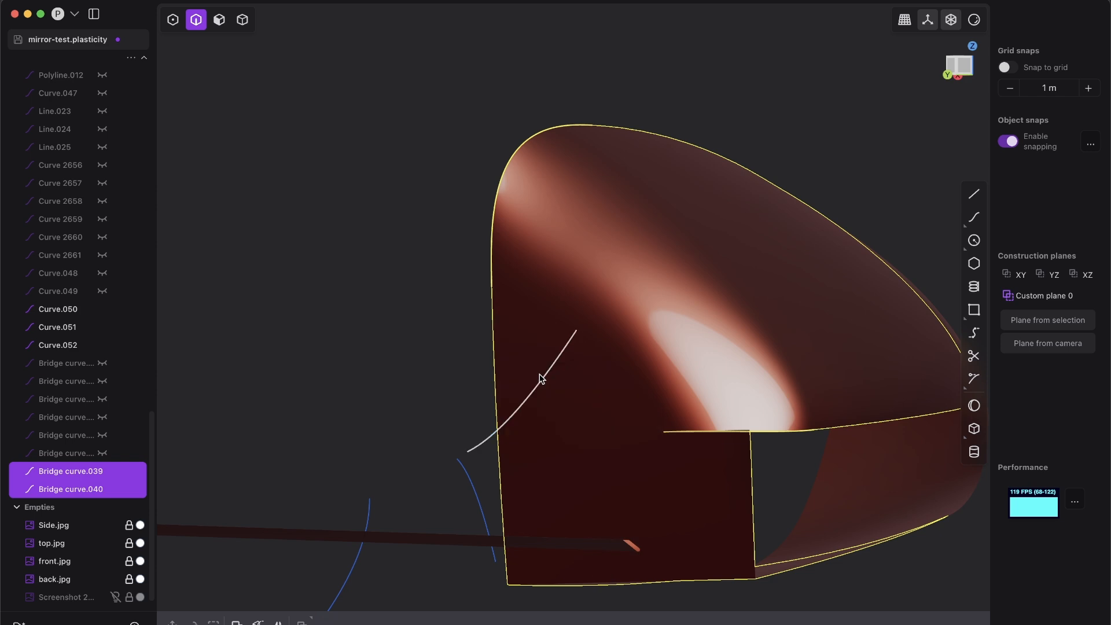
key("super+z")
key("Escape")
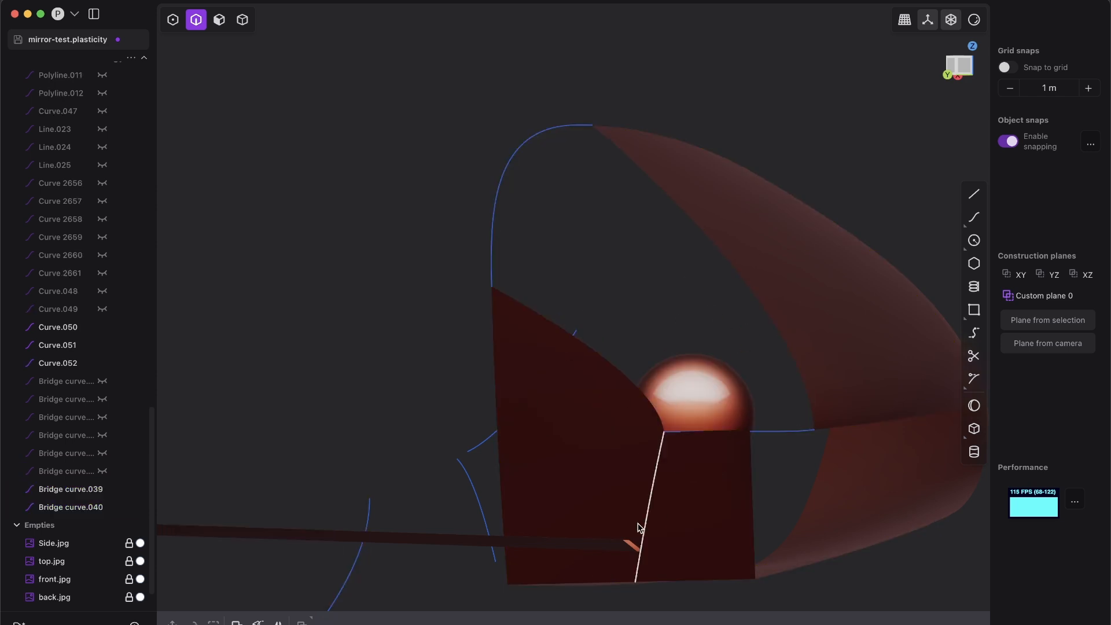
left_click(363, 623)
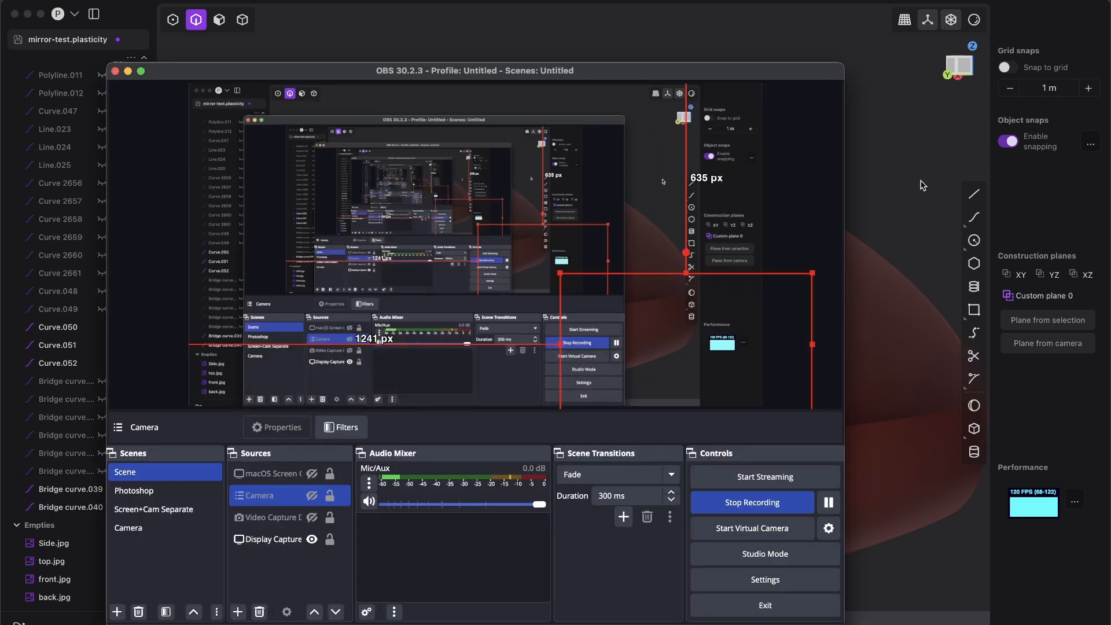
left_click(917, 188)
Step: Select the upper shell's side edge, the inner panel's curved edge and both bridge curves as the four boundaries of the gap
middle_click_drag(752, 208, 718, 286)
scroll(696, 170, "down", 2)
middle_click_drag(650, 211, 665, 240)
scroll(663, 249, "up", 2)
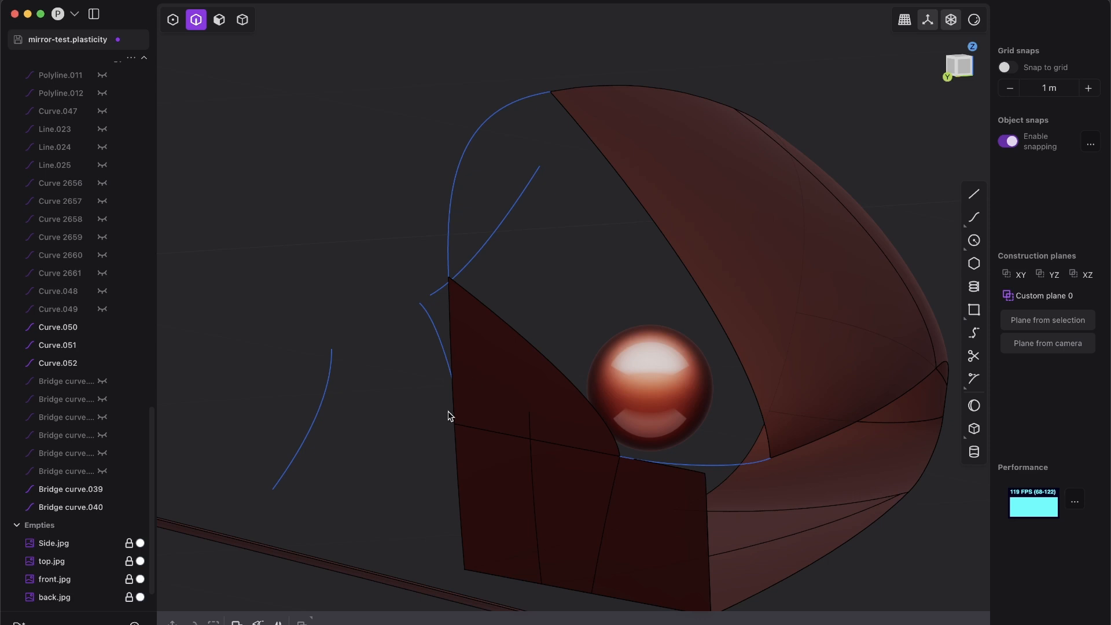
middle_click_drag(545, 384, 643, 253)
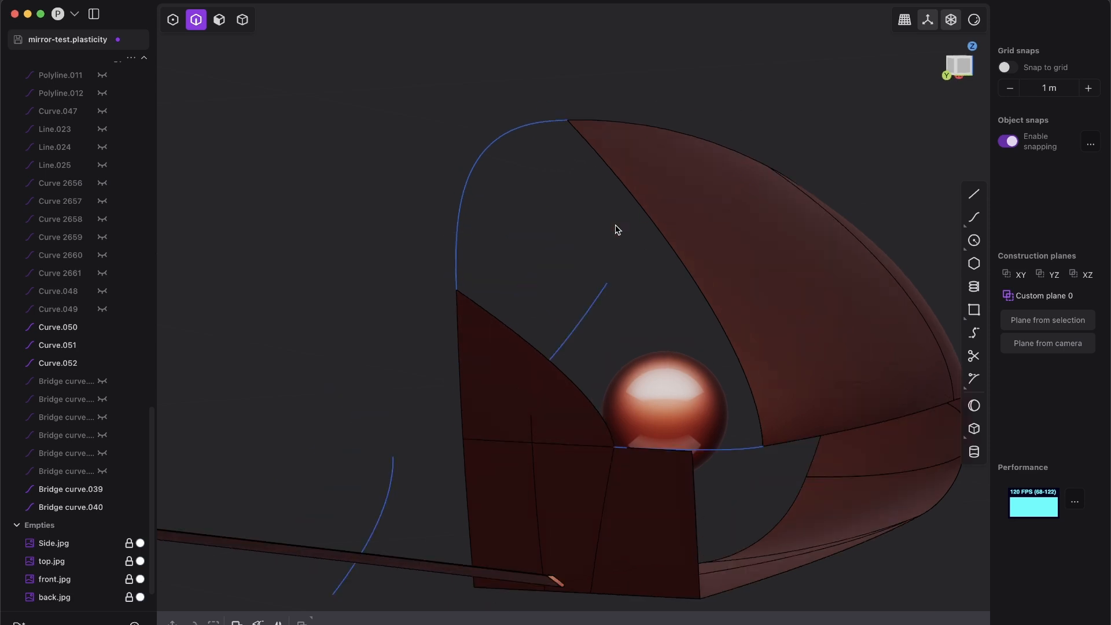
left_click(641, 210)
left_click(466, 152)
left_click(597, 411)
left_click(728, 450)
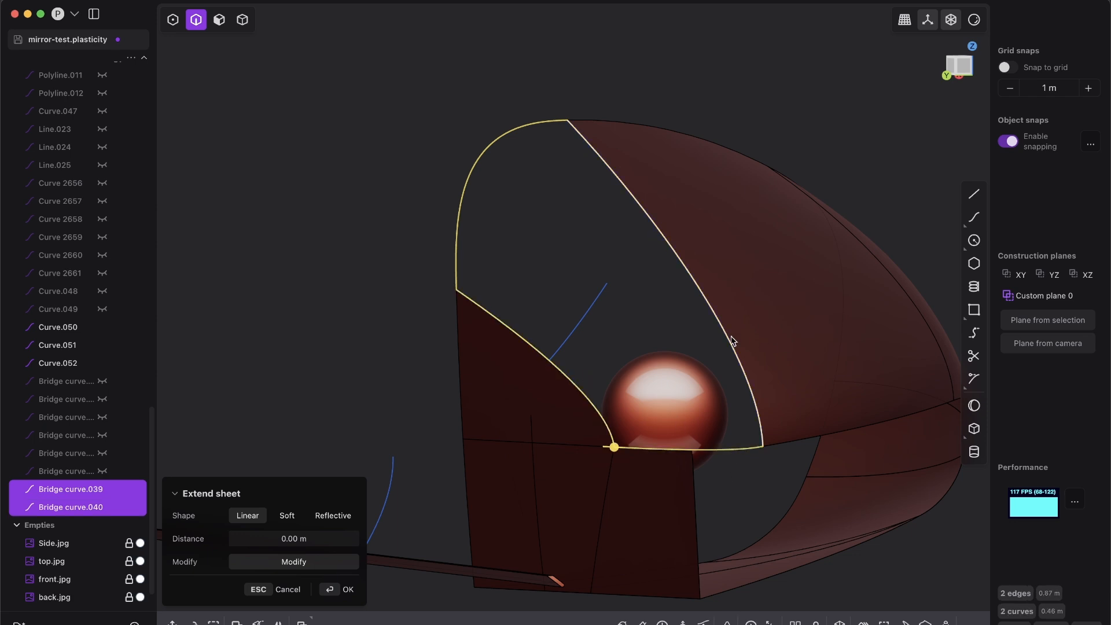
middle_click_drag(708, 359, 678, 255)
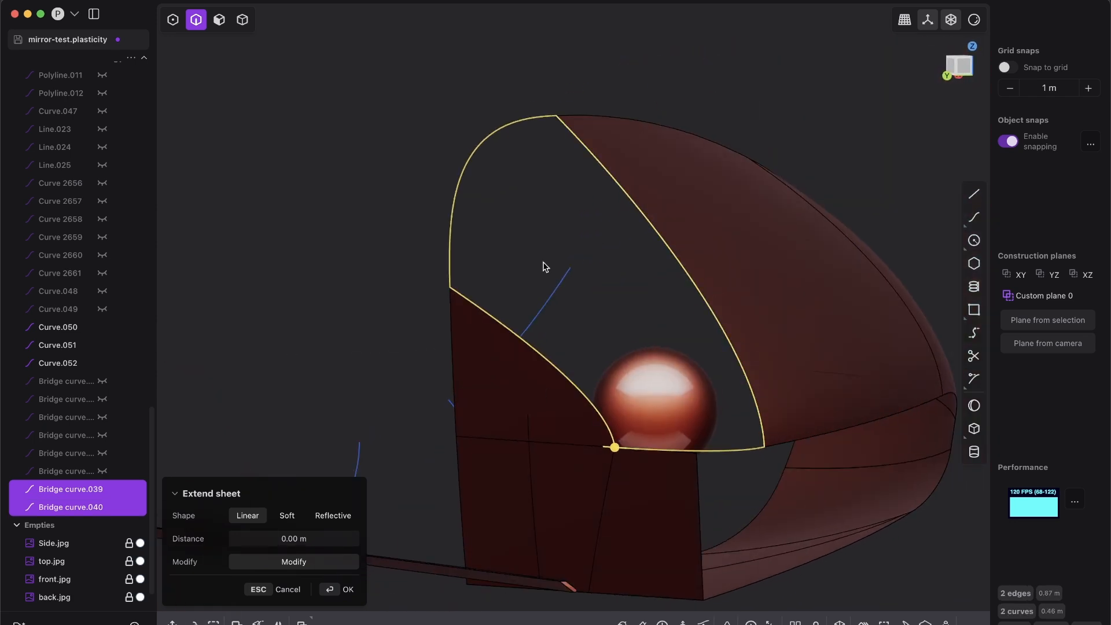
middle_click_drag(634, 181, 671, 216)
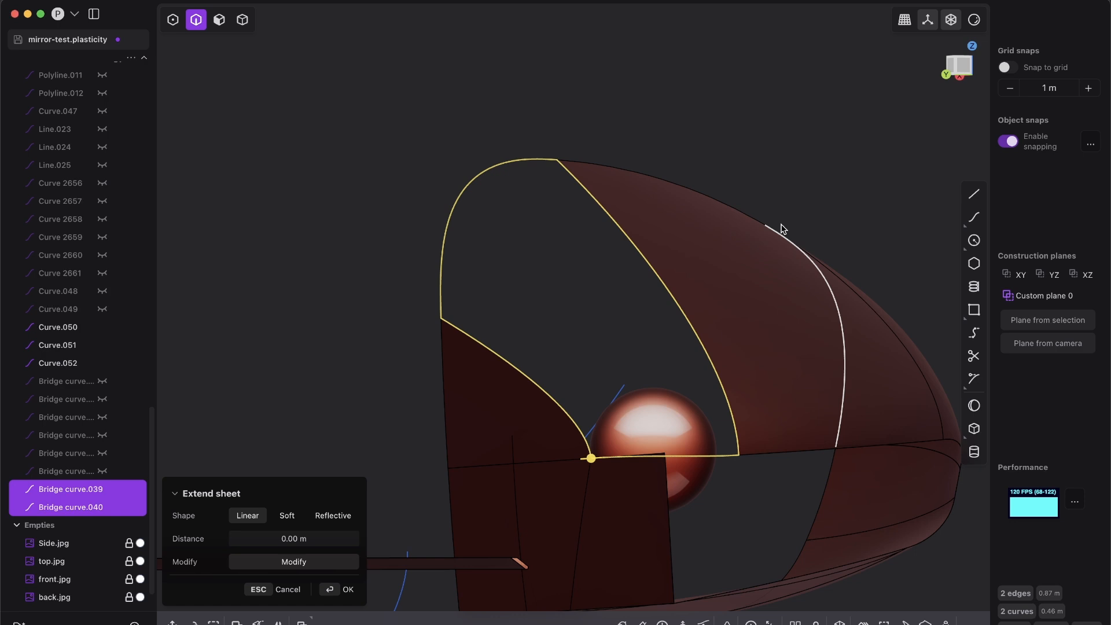
middle_click_drag(447, 407, 601, 384)
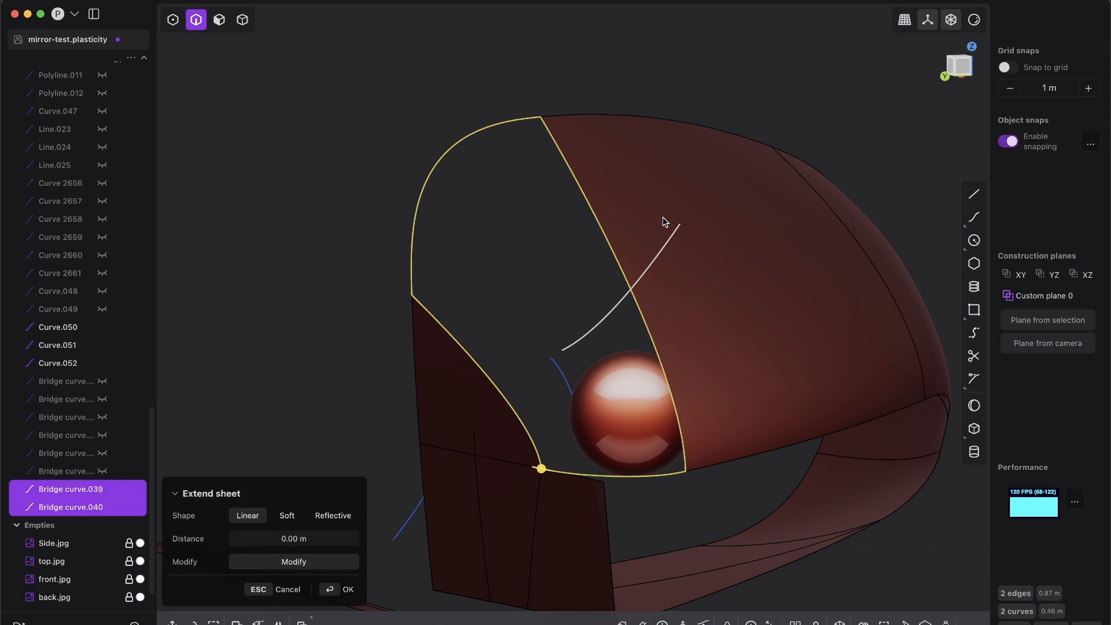
mouse_move(622, 429)
middle_mouse_down()
mouse_move(603, 426)
mouse_move(620, 390)
mouse_move(602, 431)
middle_mouse_up()
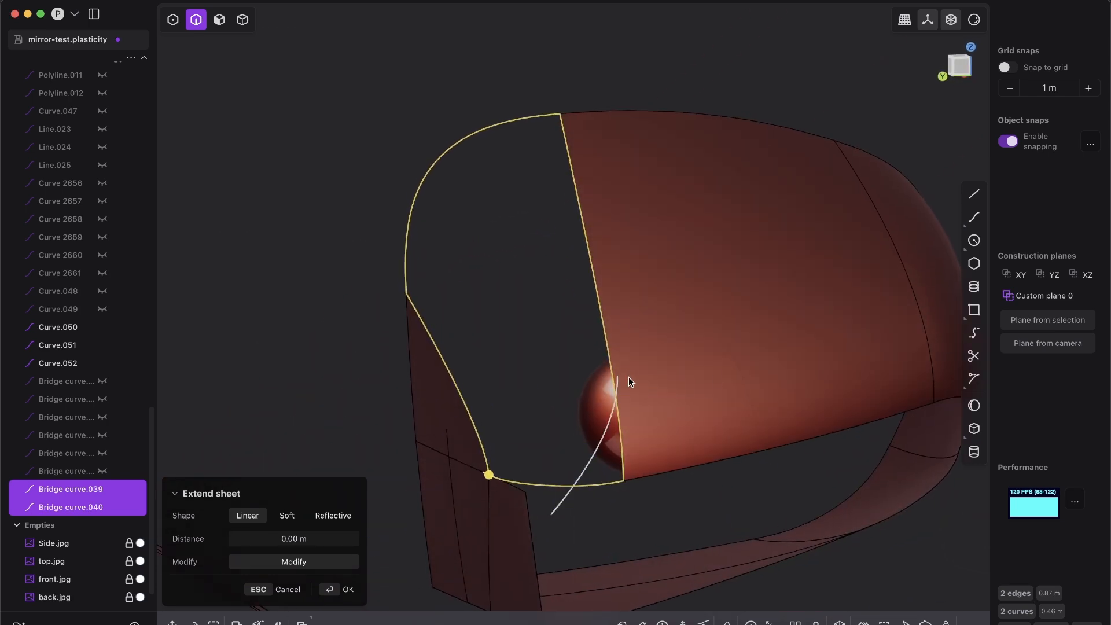
Step: Fill the four-sided gap with an XNurbs surface using G2 continuity along the shell and inner panel edges
key("alt+p")
middle_click_drag(697, 405, 697, 324)
key("Tab")
key("Tab")
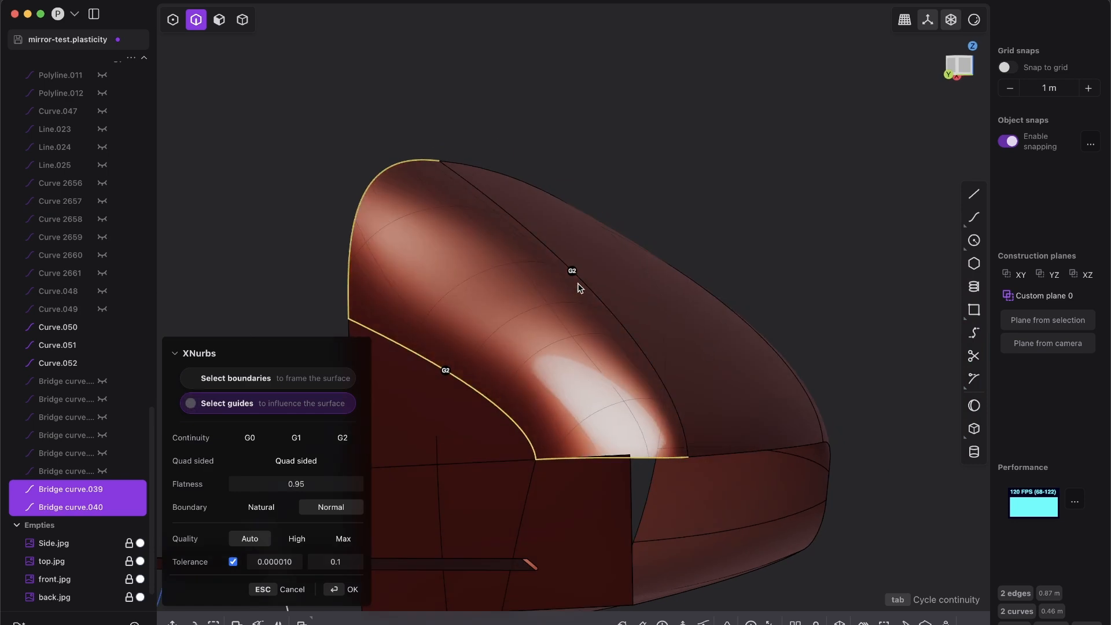
middle_click_drag(612, 273, 623, 282)
middle_click_drag(389, 430, 559, 391)
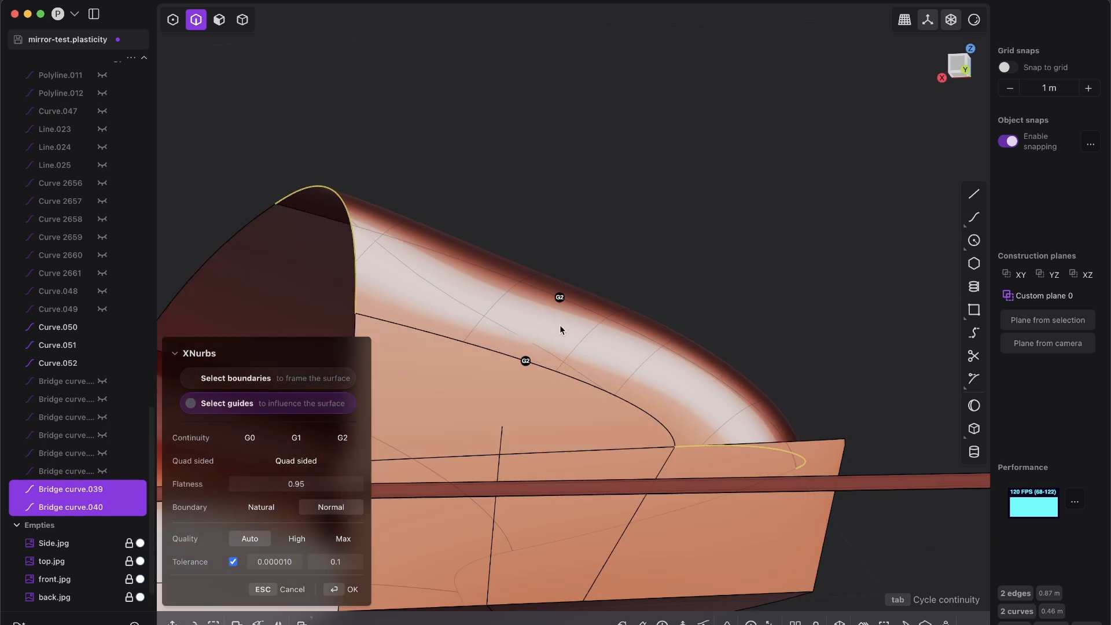
middle_click_drag(693, 346, 446, 201)
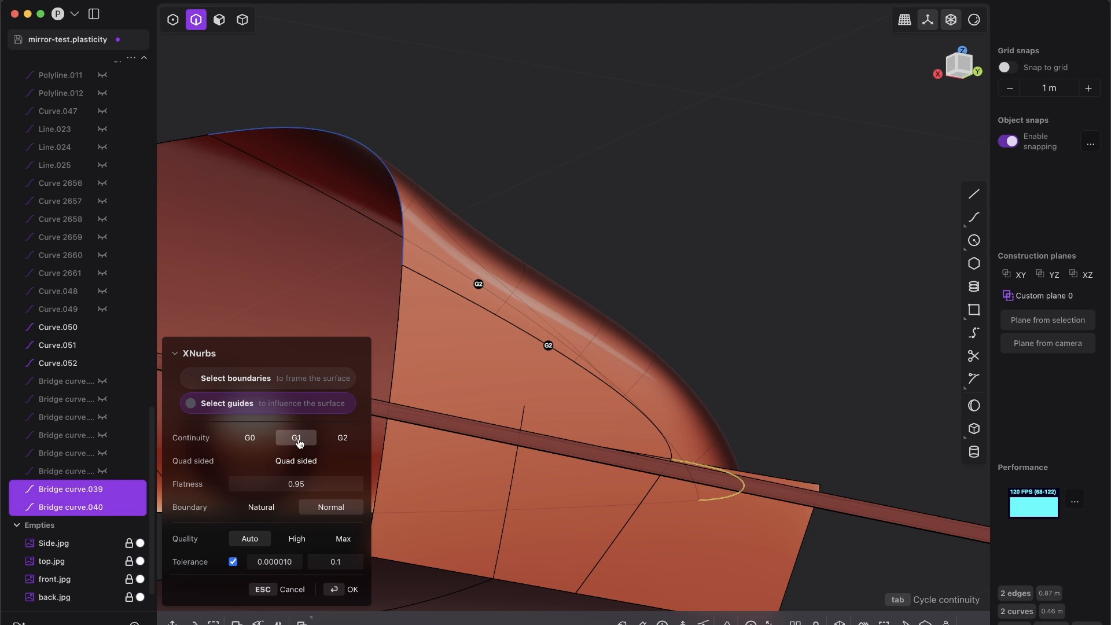
Step: Make the XNurbs surface quad sided with a flatness of 1.00 and finish it
left_click(296, 461)
middle_click_drag(530, 349, 396, 423)
middle_click_drag(623, 177, 542, 136)
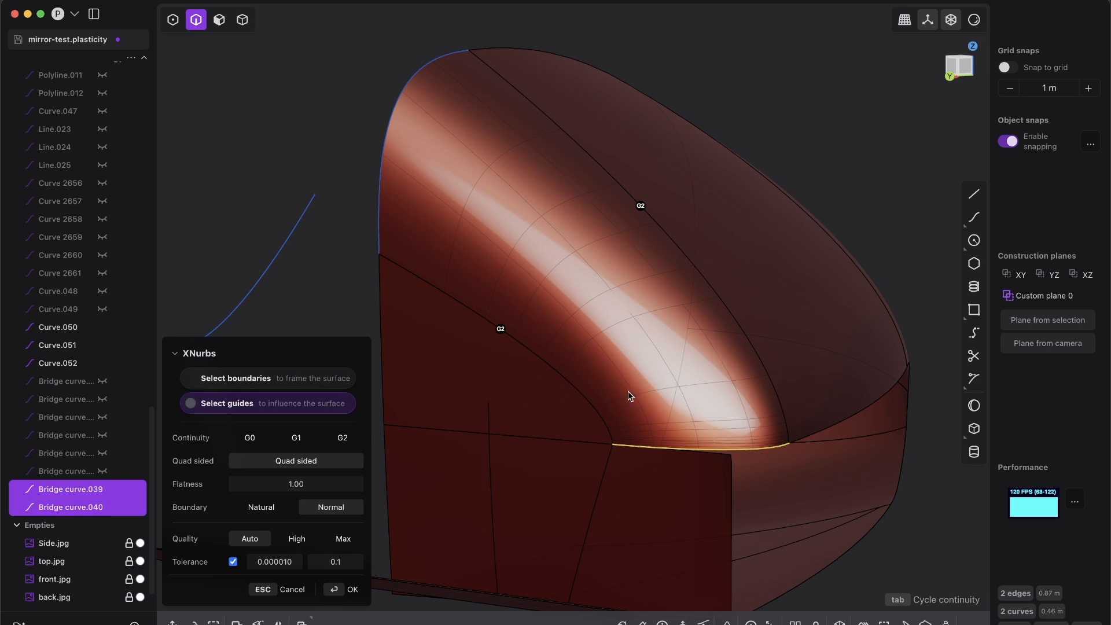
middle_click_drag(703, 241, 491, 206)
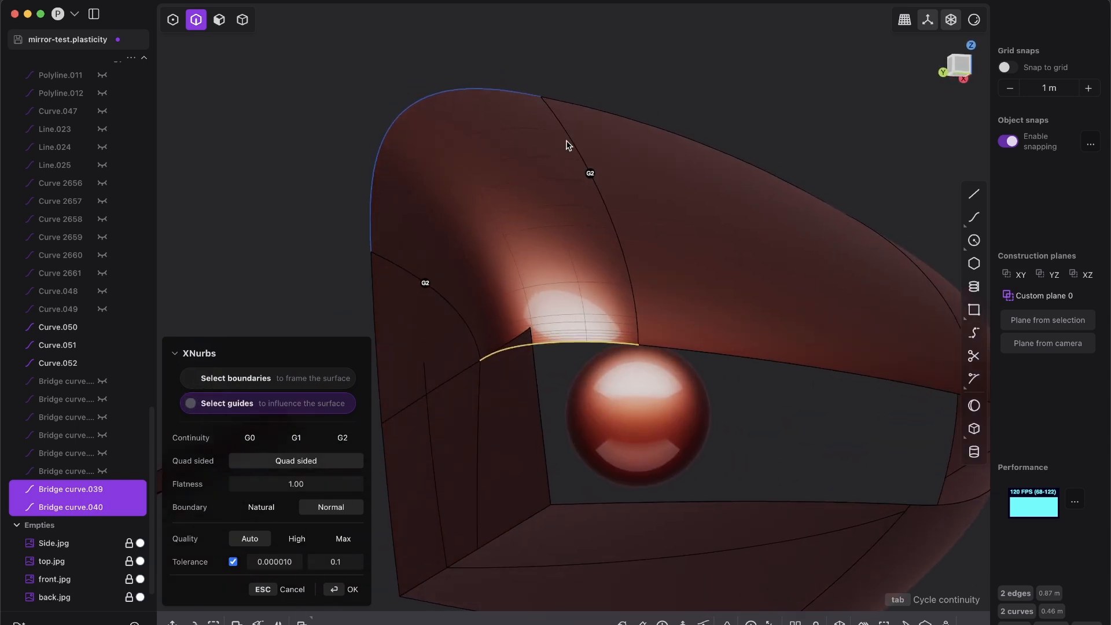
middle_click_drag(569, 185, 615, 232)
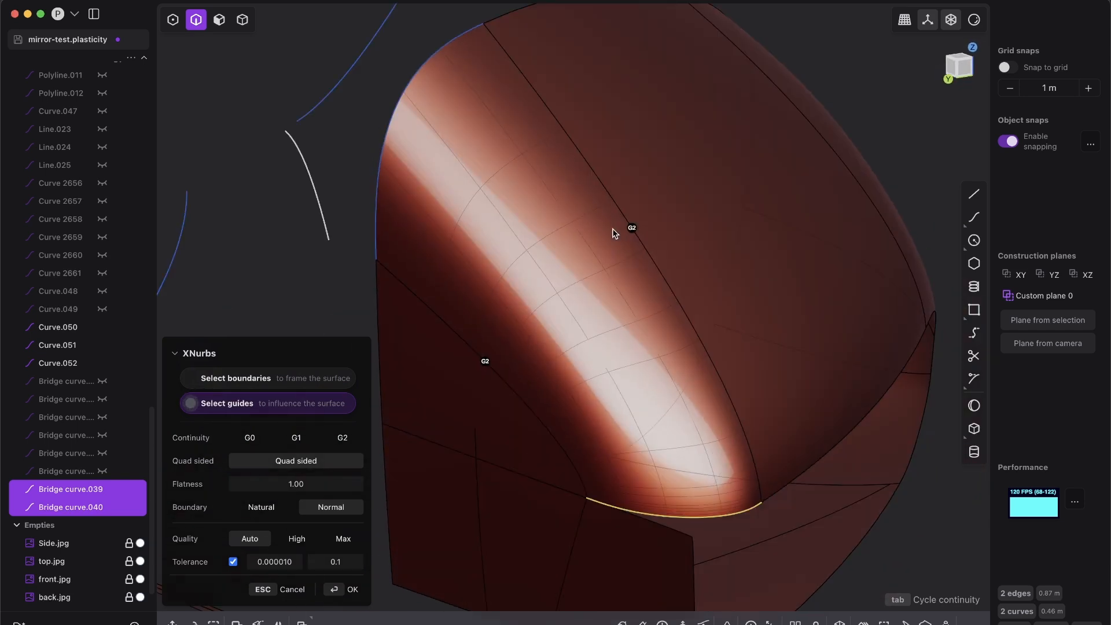
left_click(347, 589)
Step: Switch the shading to zebra stripes and examine their flow across the seams of the new corner surface
left_click(285, 391)
scroll(589, 285, "down", 5)
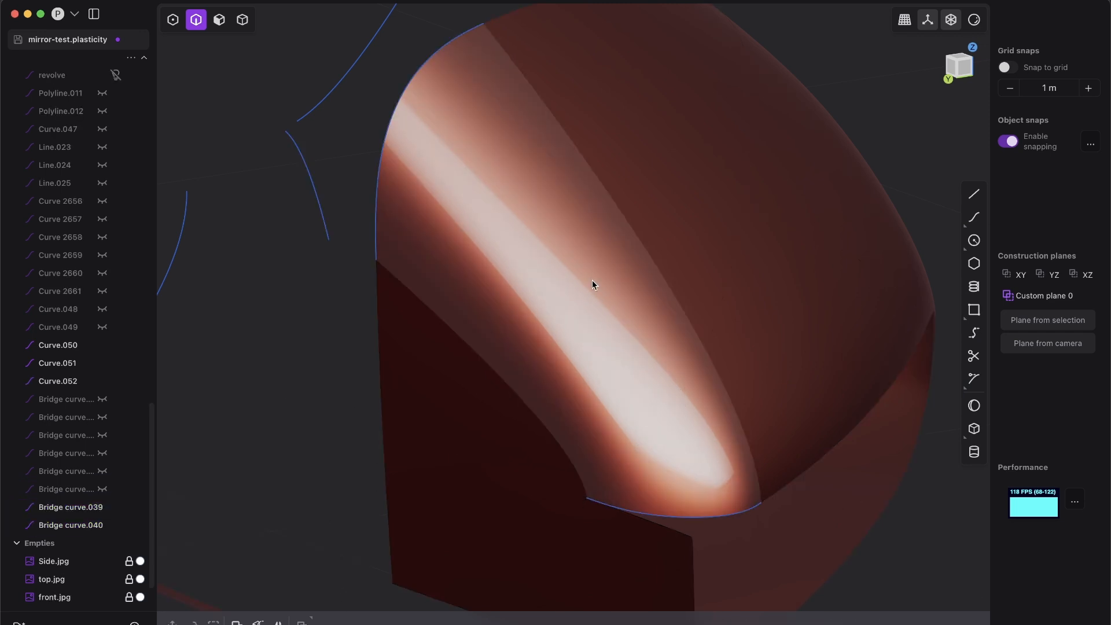
mouse_move(657, 227)
middle_mouse_down()
mouse_move(619, 279)
mouse_move(607, 272)
mouse_move(643, 232)
middle_mouse_up()
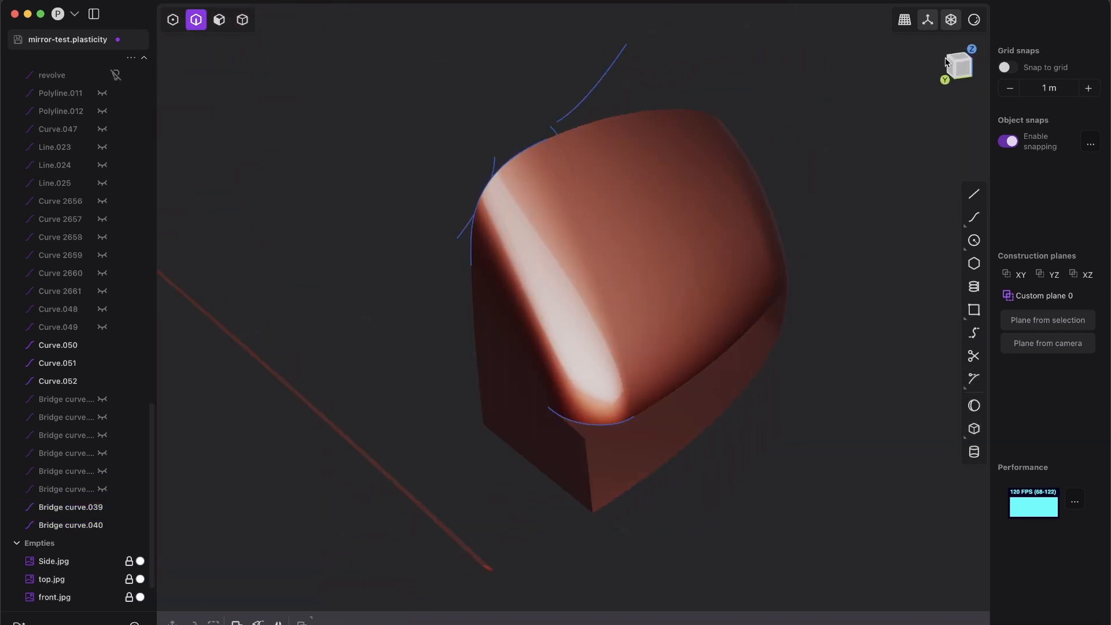
left_click(974, 19)
left_click(991, 184)
mouse_move(665, 267)
middle_mouse_down()
mouse_move(665, 285)
mouse_move(664, 260)
mouse_move(585, 263)
mouse_move(609, 173)
middle_mouse_up()
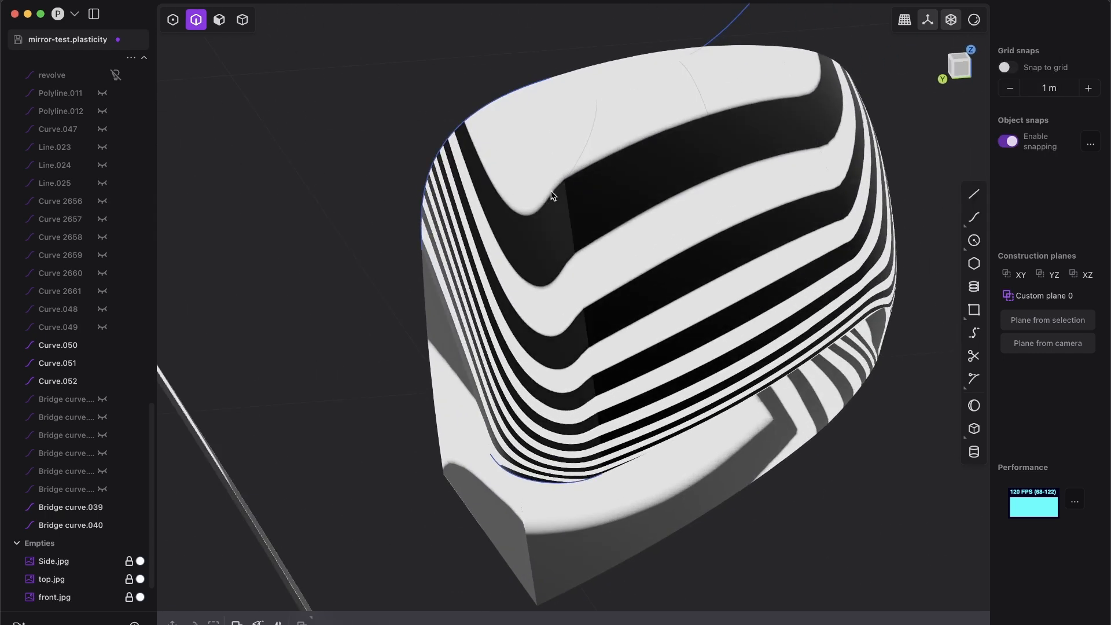
scroll(628, 158, "up", 5)
middle_click_drag(549, 190, 598, 240)
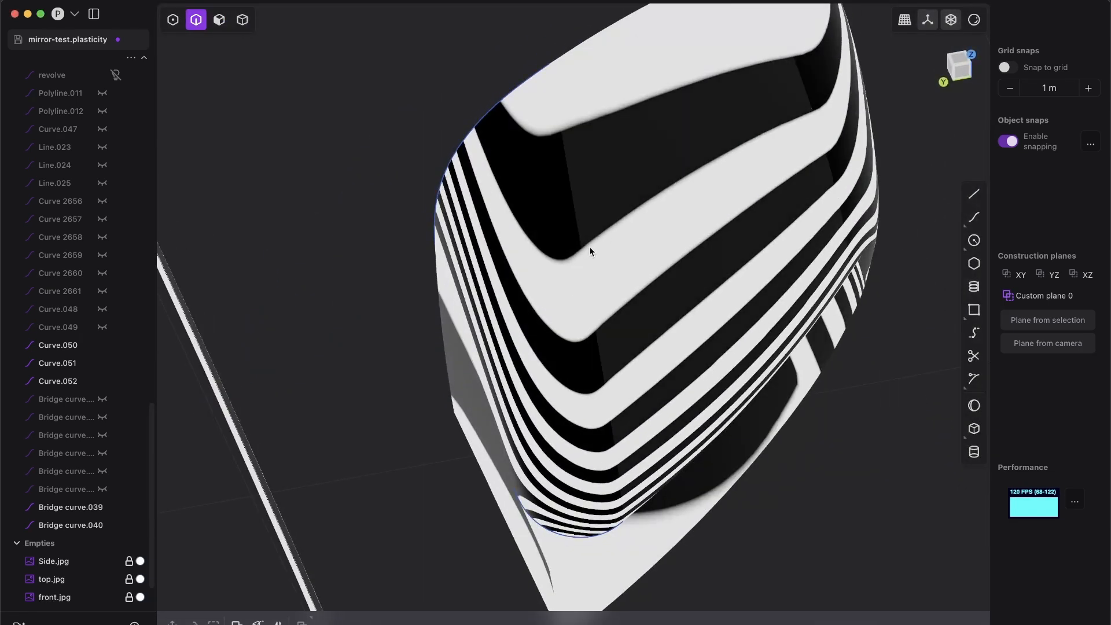
middle_click_drag(588, 251, 676, 239)
Step: Return to the glossy red material and inspect the corner highlight with the surface edges shown
left_click(974, 20)
left_click(1029, 74)
middle_click_drag(703, 278, 765, 288)
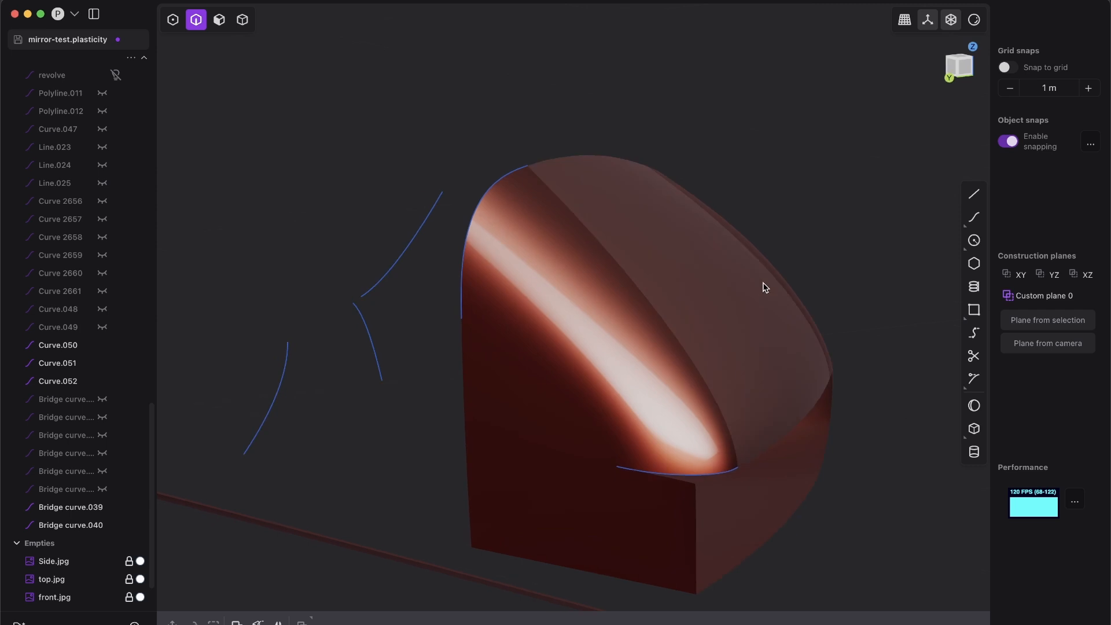
key("alt+shift+z")
scroll(754, 276, "down", 1)
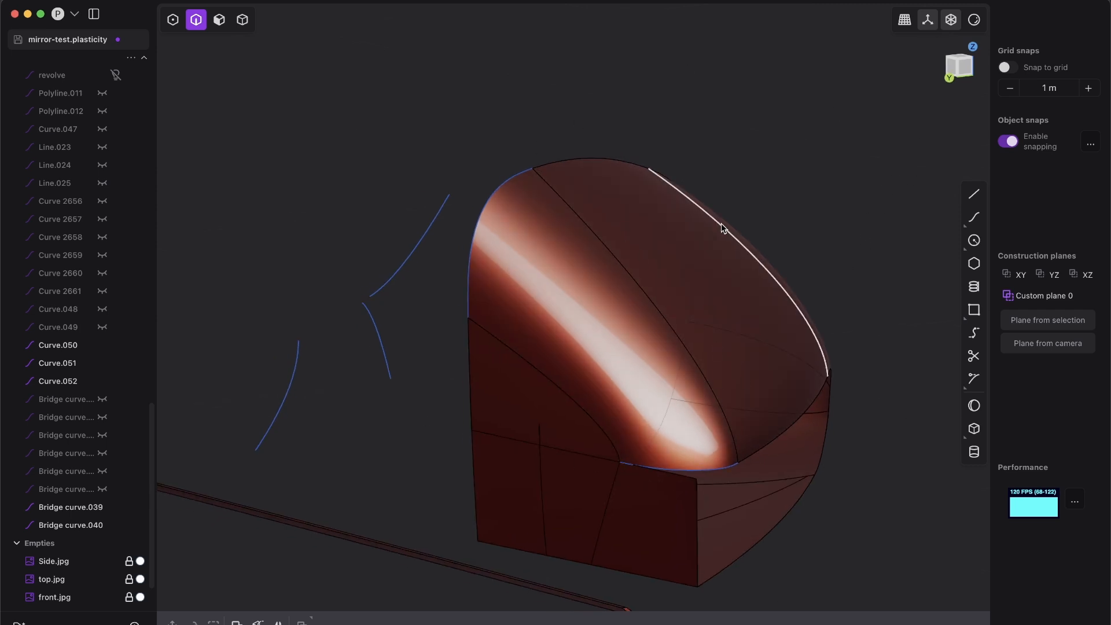
middle_click_drag(769, 218, 692, 307)
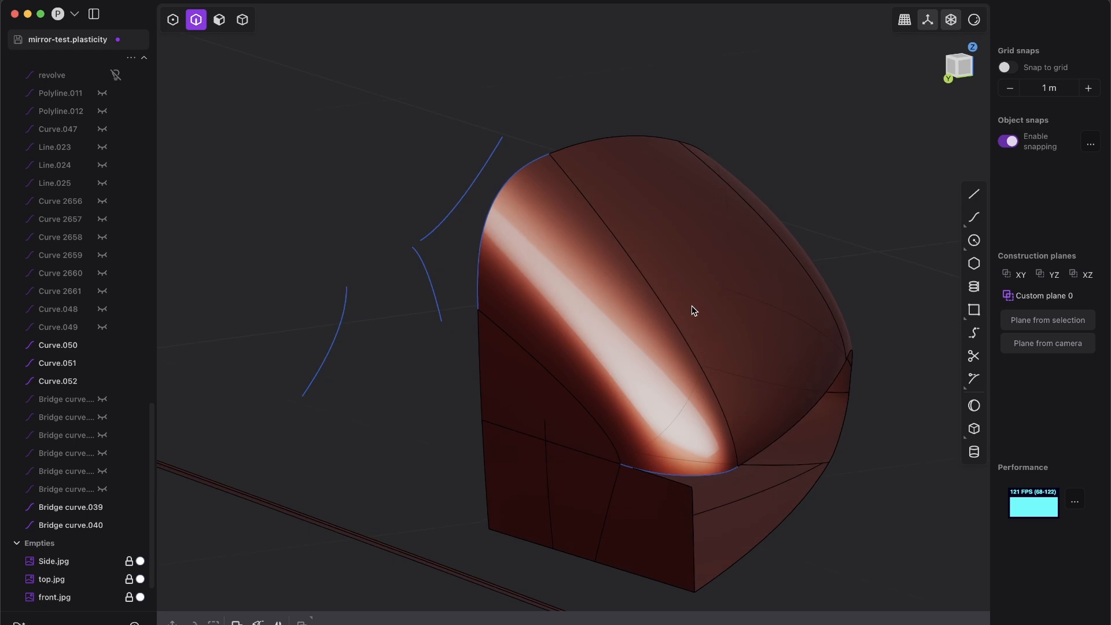
Step: Switch the shading to the blue sky reflection material
left_click(973, 20)
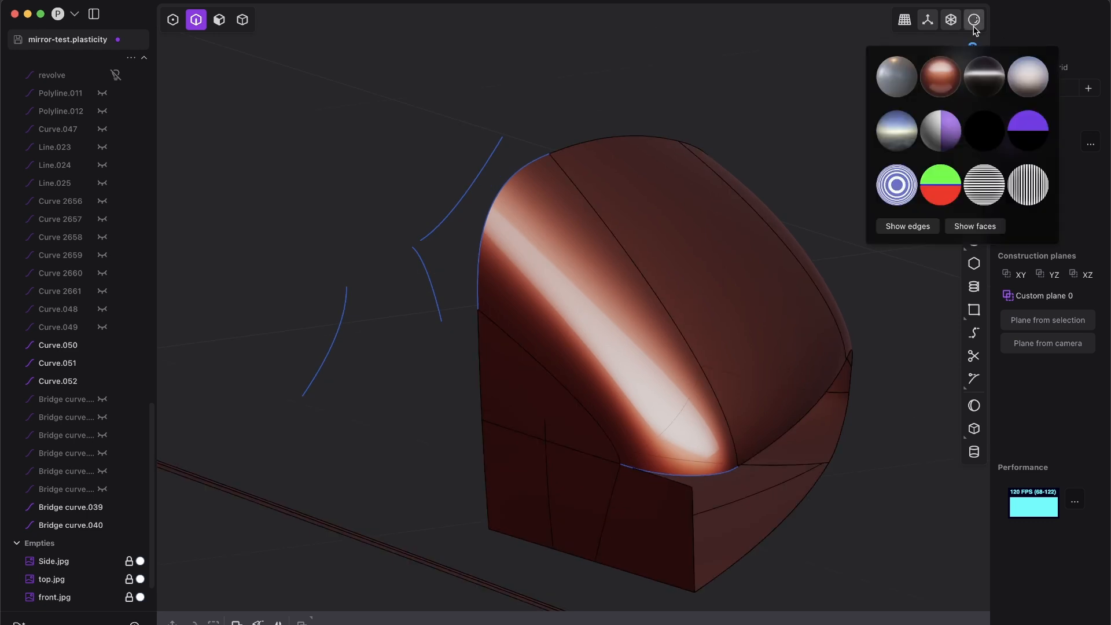
left_click(846, 156)
left_click(974, 20)
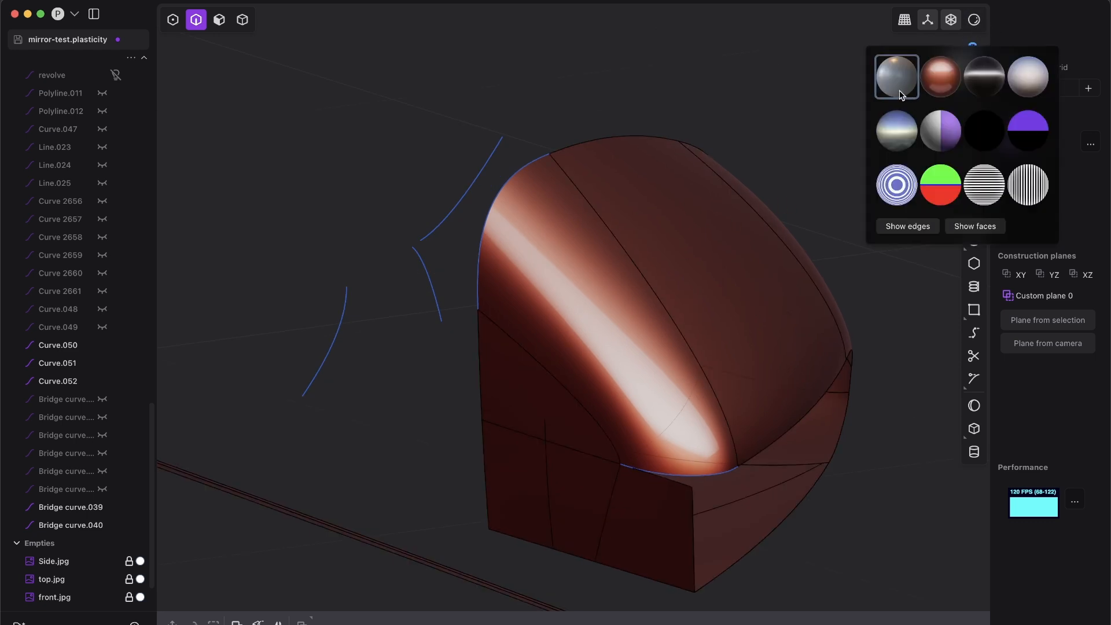
left_click(894, 122)
left_click(794, 106)
Step: Undo the XNurbs surface and step back to the boundary selection around the open gap
key("super+z")
key("super+z")
key("super+z")
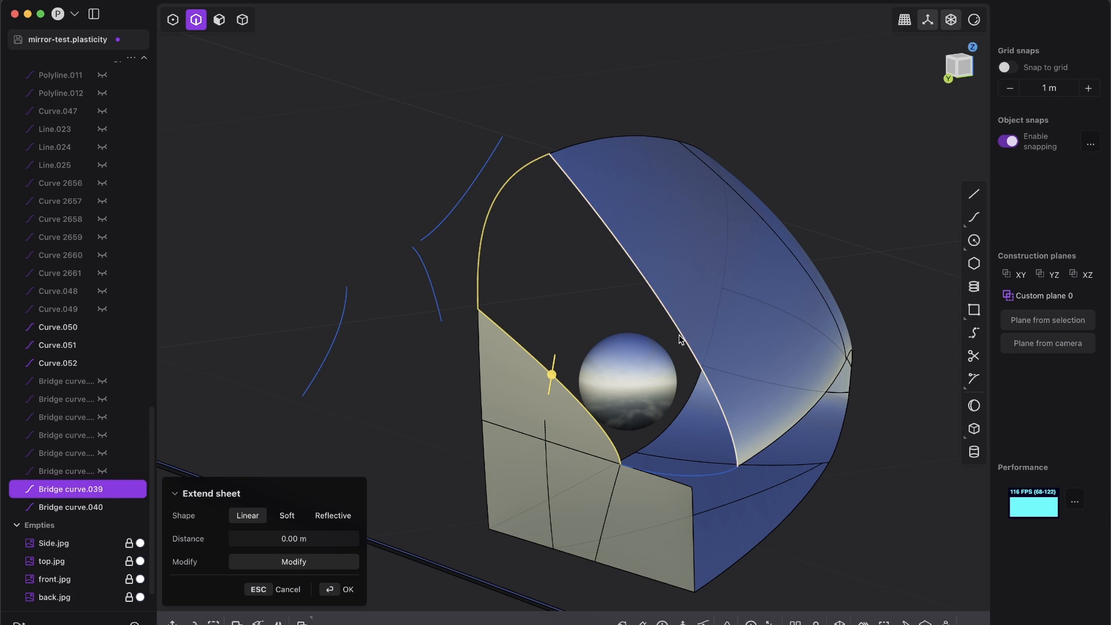
left_click(699, 378)
left_click(601, 427)
left_click(690, 348, "shift")
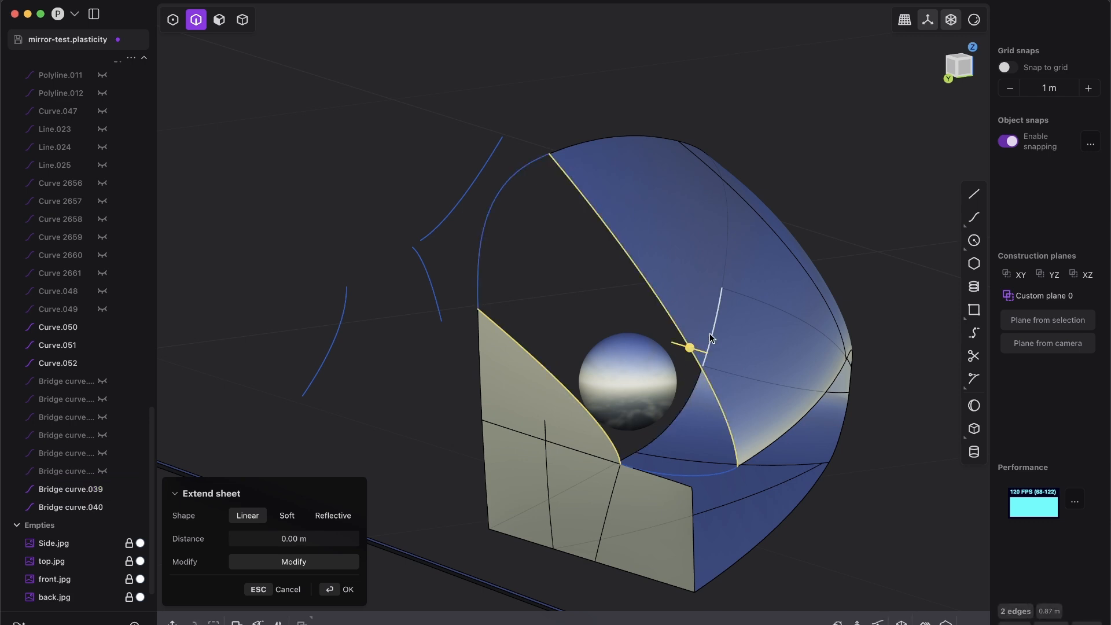
key("l")
key("Escape")
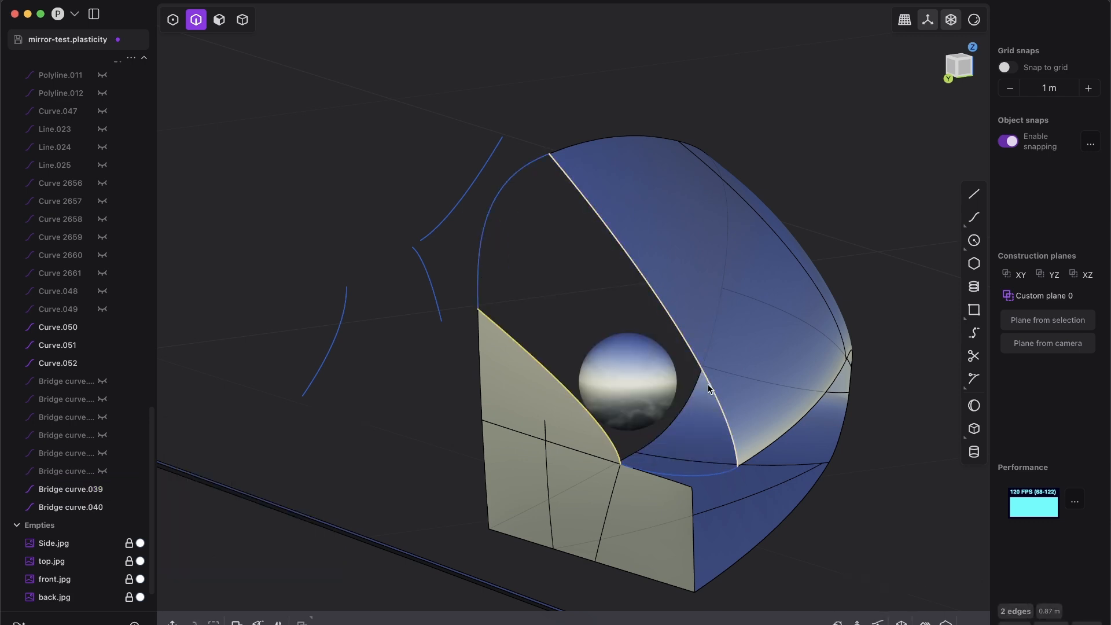
Step: Compare the curvature of the upper shell's open edge and the side panel's curved edge in the Back view
middle_click_drag(618, 460, 890, 239)
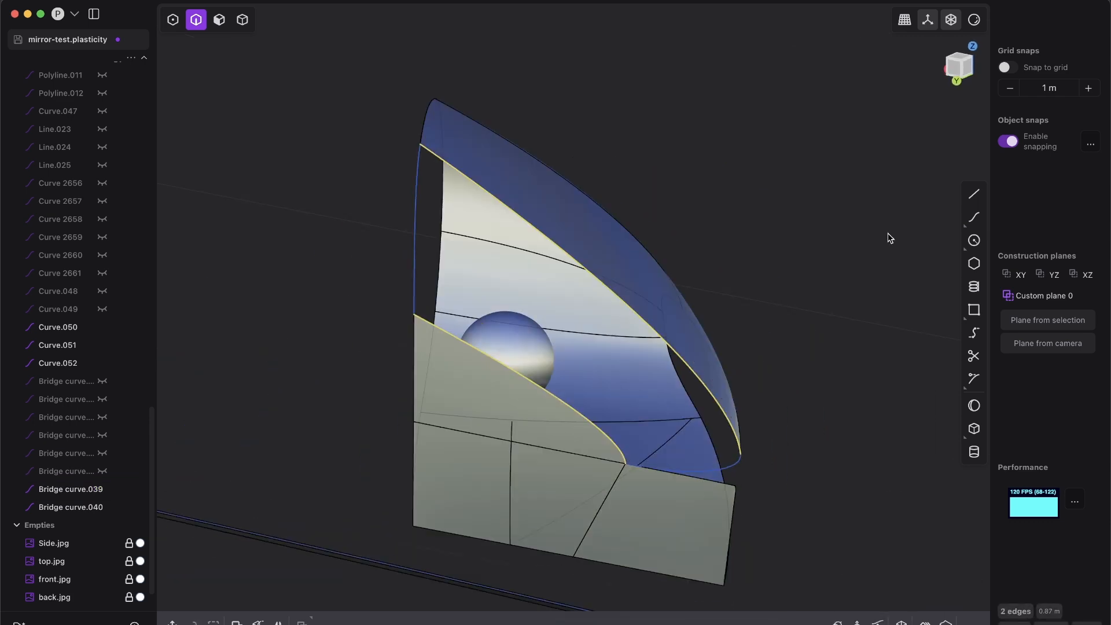
scroll(625, 387, "up", 2)
middle_click_drag(788, 226, 578, 432)
left_click(956, 71)
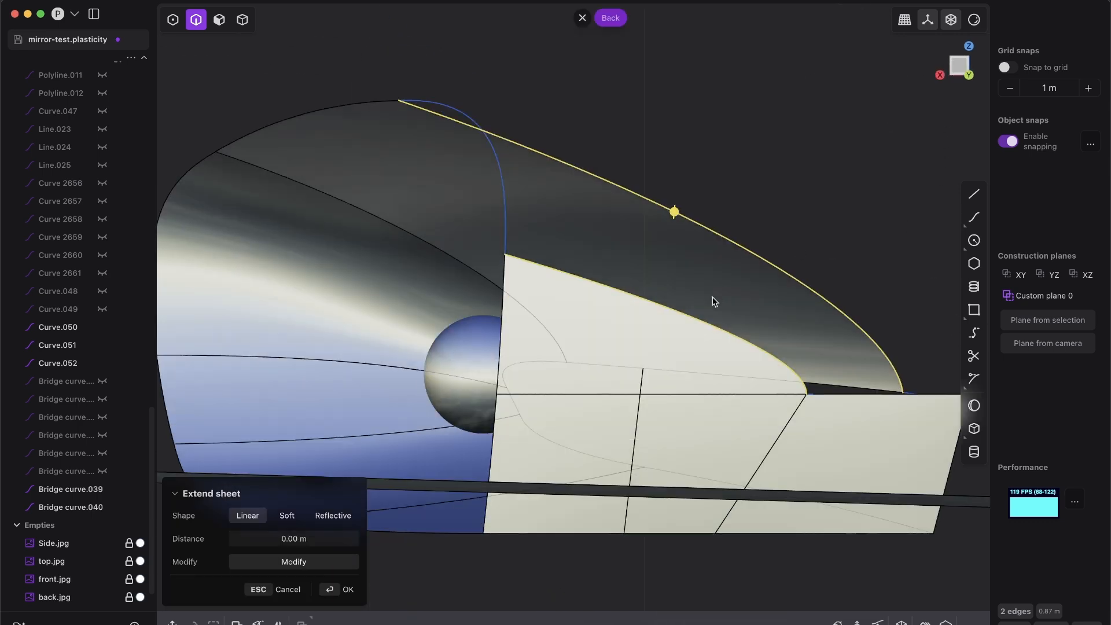
middle_click_drag(716, 298, 667, 325, "shift")
scroll(667, 325, "up", 1)
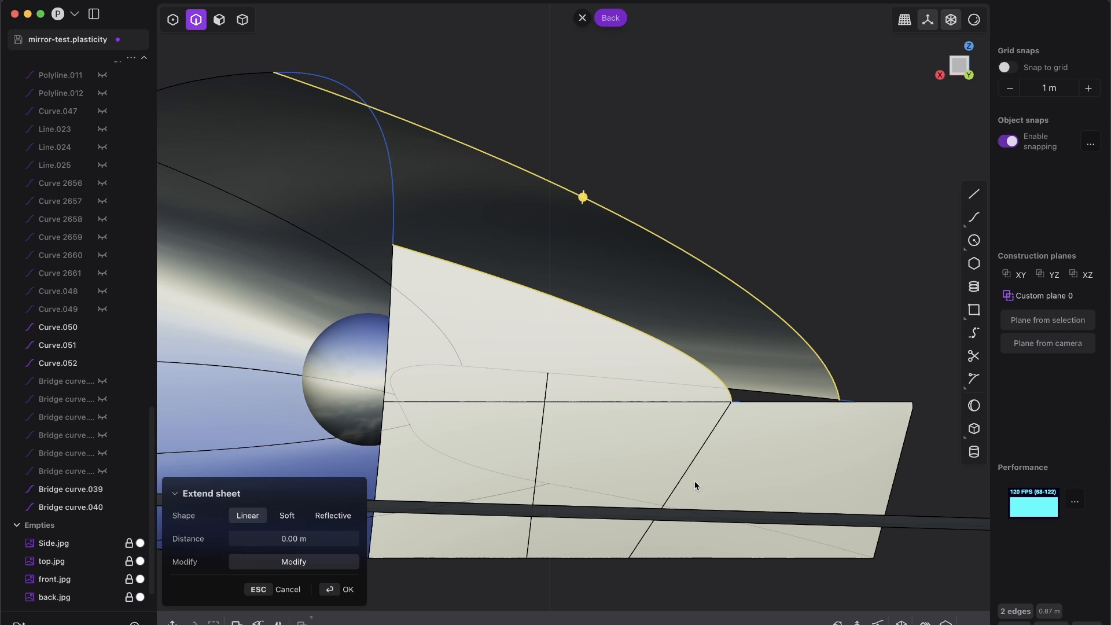
middle_click_drag(663, 396, 641, 390, "shift")
scroll(634, 416, "up", 1)
key("Escape")
key("Escape")
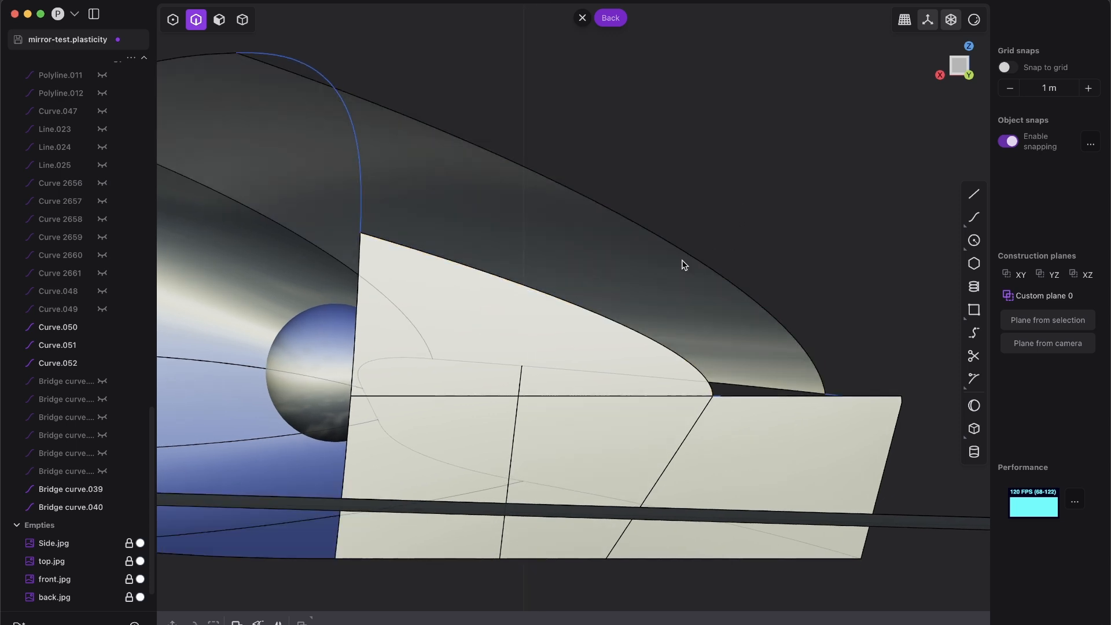
Step: Examine up close how the side panel's curved edge meets its lower corner compared with the shell's edge above
middle_click_drag(686, 262, 712, 264, "shift")
middle_click_drag(579, 400, 627, 406, "shift")
scroll(716, 355, "up", 1)
scroll(731, 360, "up", 2)
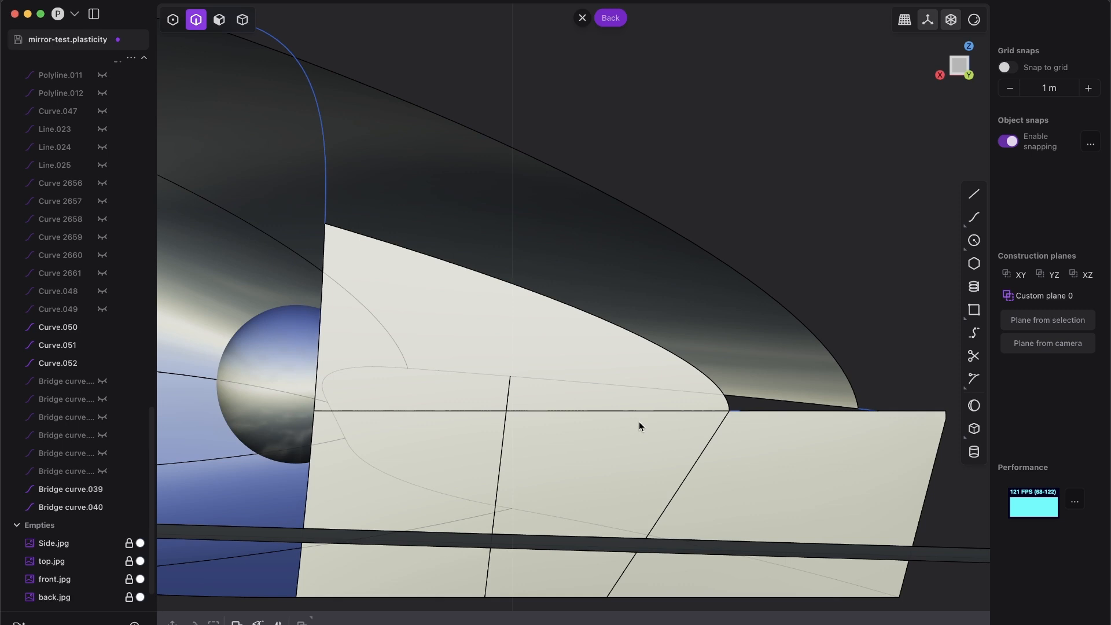
scroll(640, 426, "down", 3)
scroll(652, 397, "up", 2)
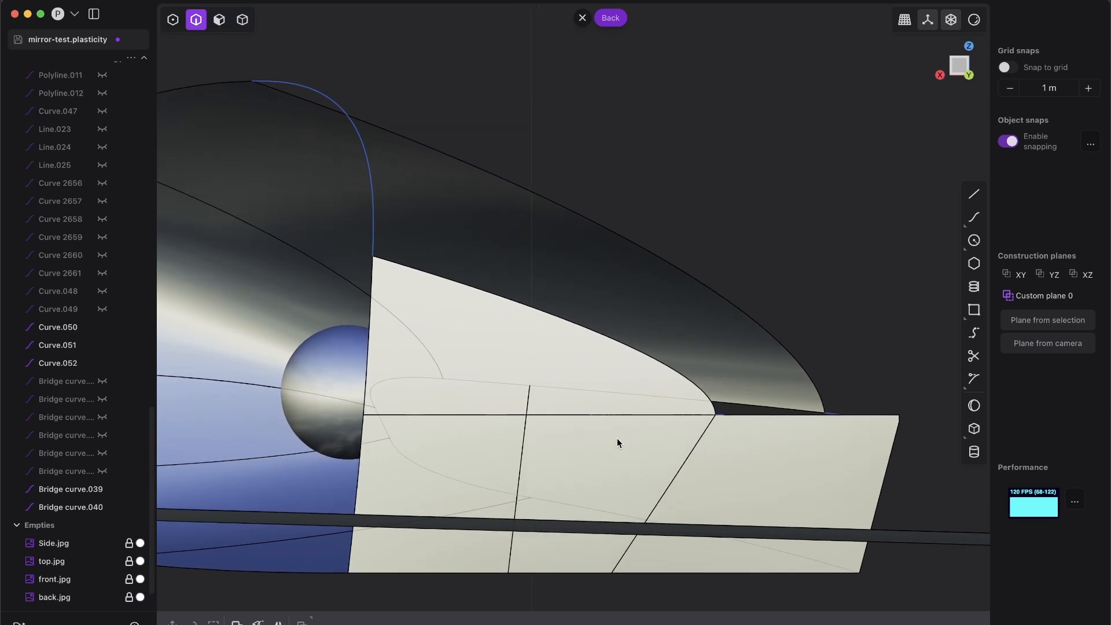
scroll(617, 439, "up", 1)
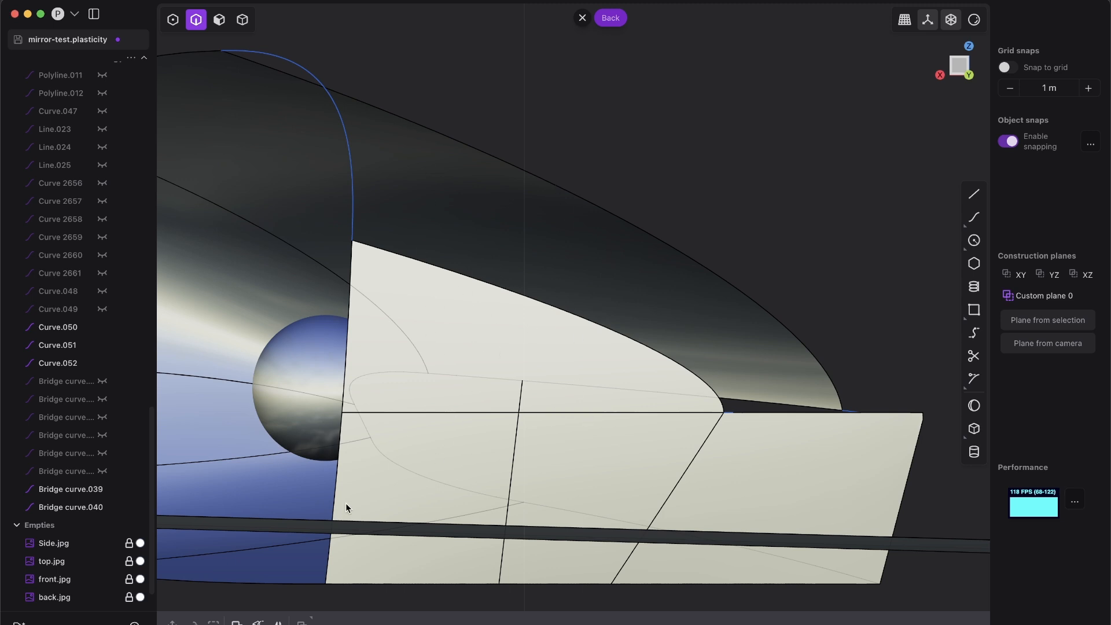
middle_click_drag(661, 467, 619, 407)
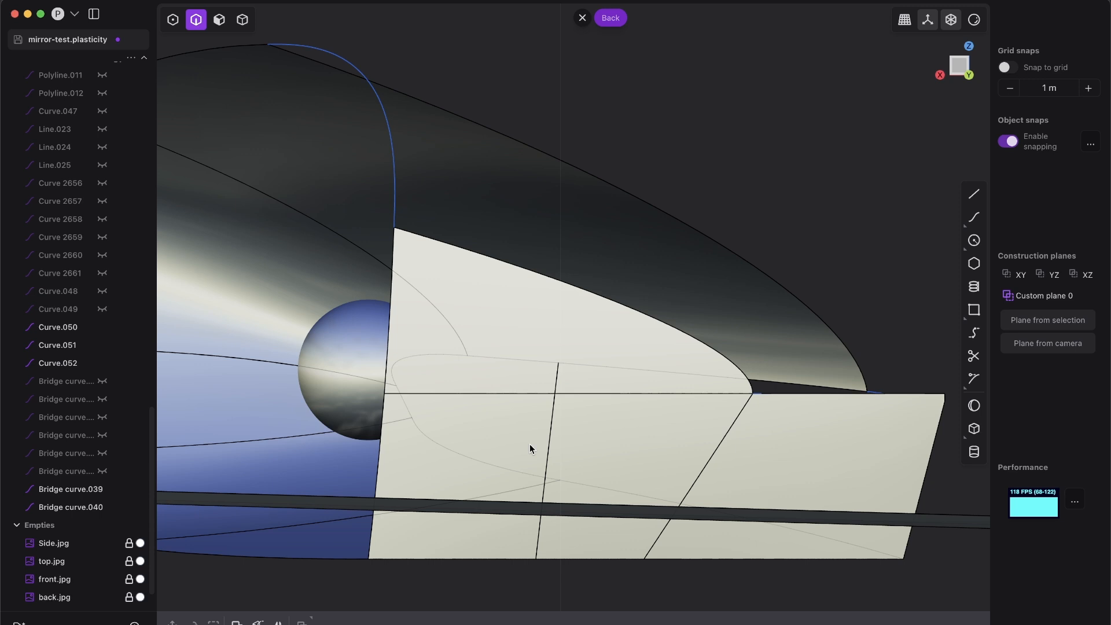
Step: Select the upper shell's open edge and inspect its course around the gap from several angles
middle_click_drag(696, 401, 752, 255)
left_click(692, 113)
key("shift+e")
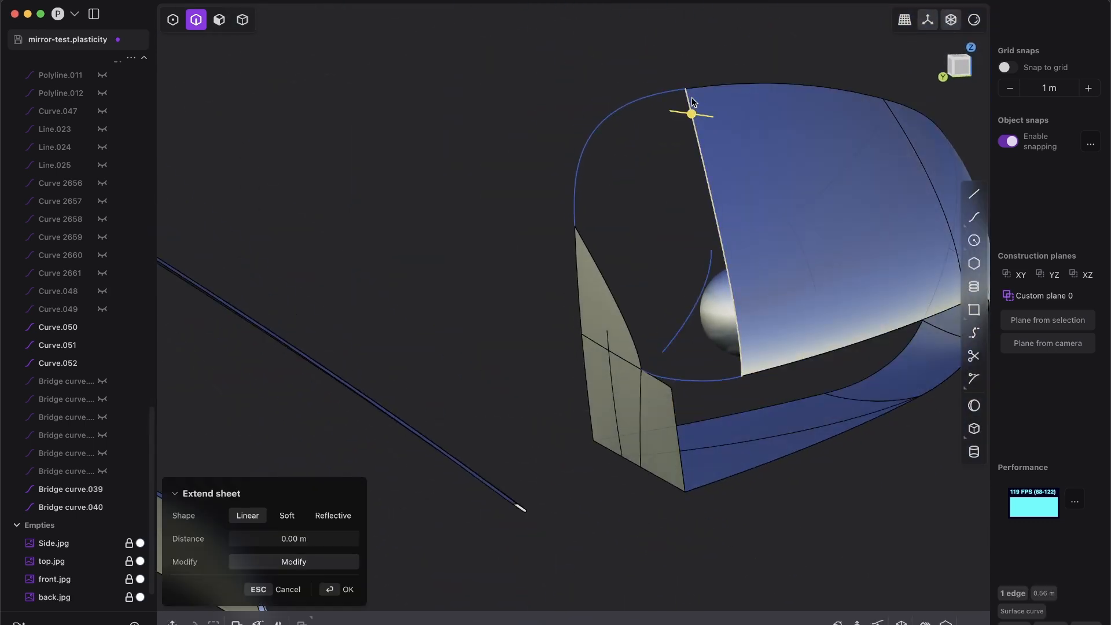
middle_click_drag(740, 379, 548, 105)
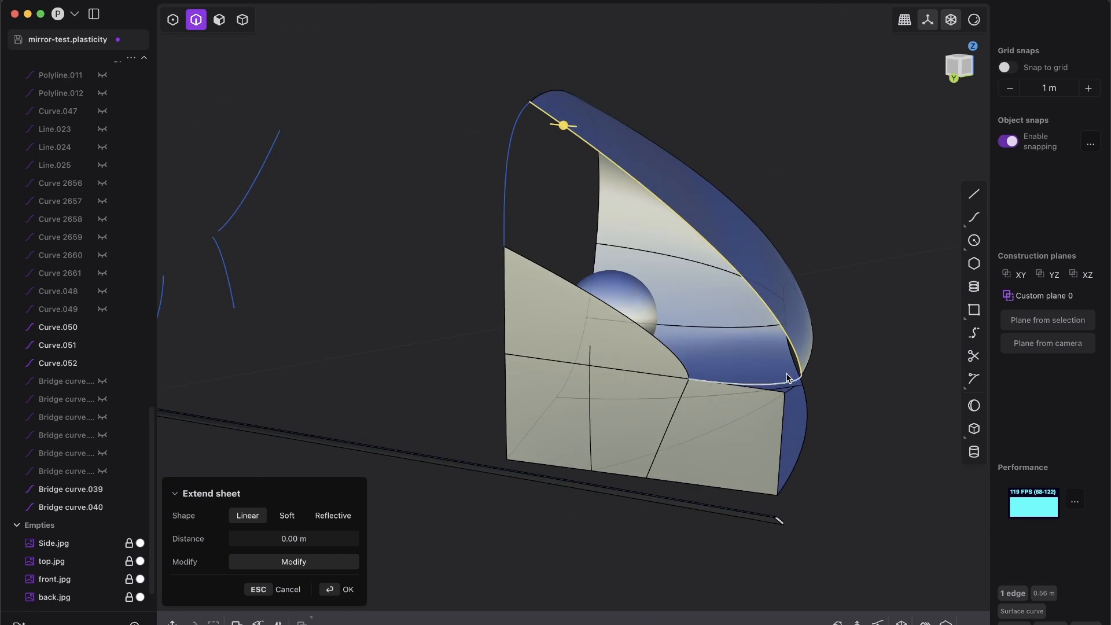
middle_click_drag(605, 158, 624, 201)
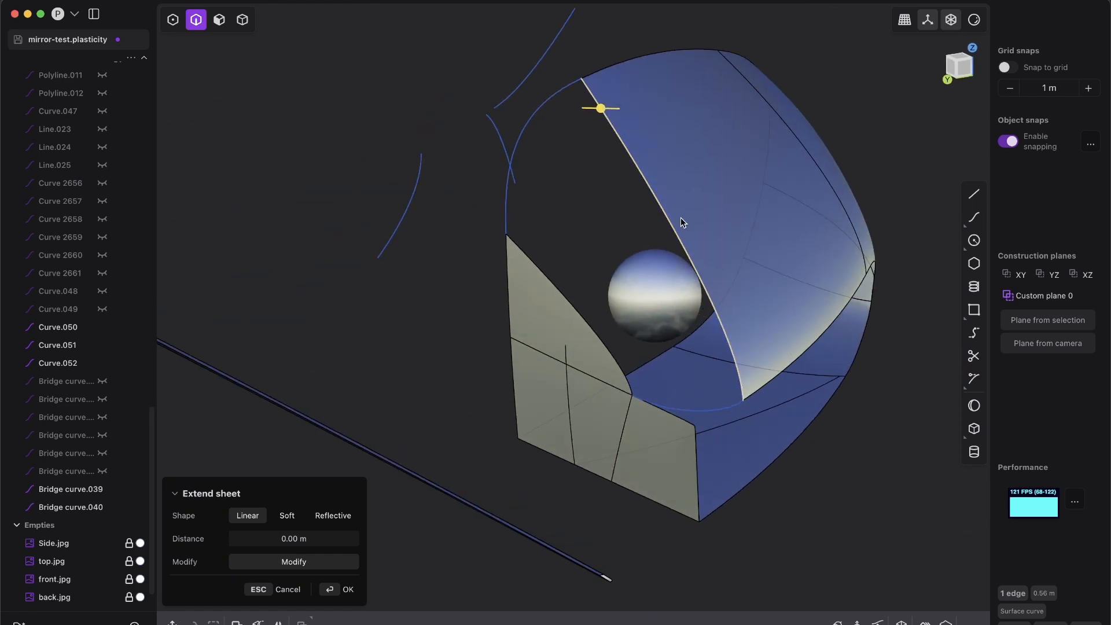
middle_click_drag(739, 375, 744, 392)
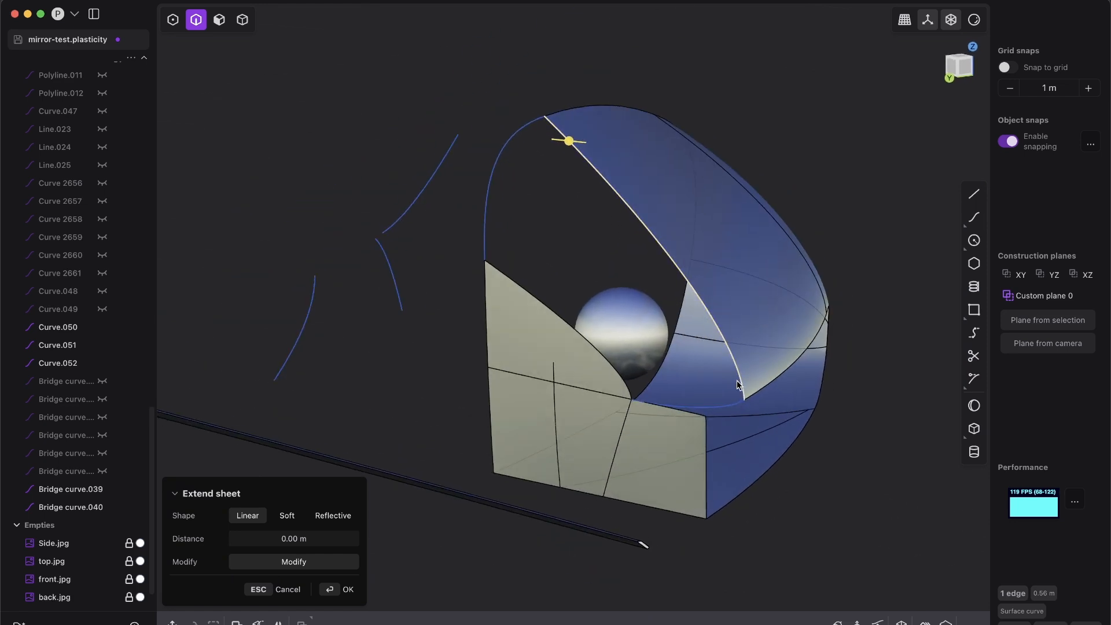
Step: Select the side panel's curved edge and inspect its tight bend near the lower corner in the Back view
middle_click_drag(638, 223, 640, 390)
scroll(640, 390, "up", 3)
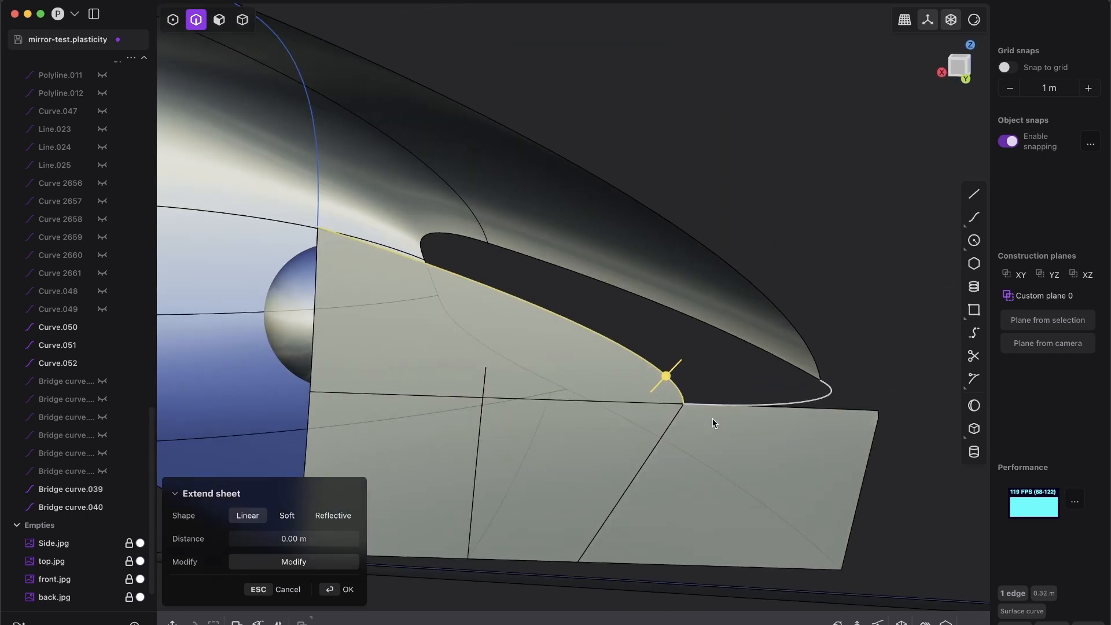
left_click(949, 76)
scroll(681, 451, "up", 2)
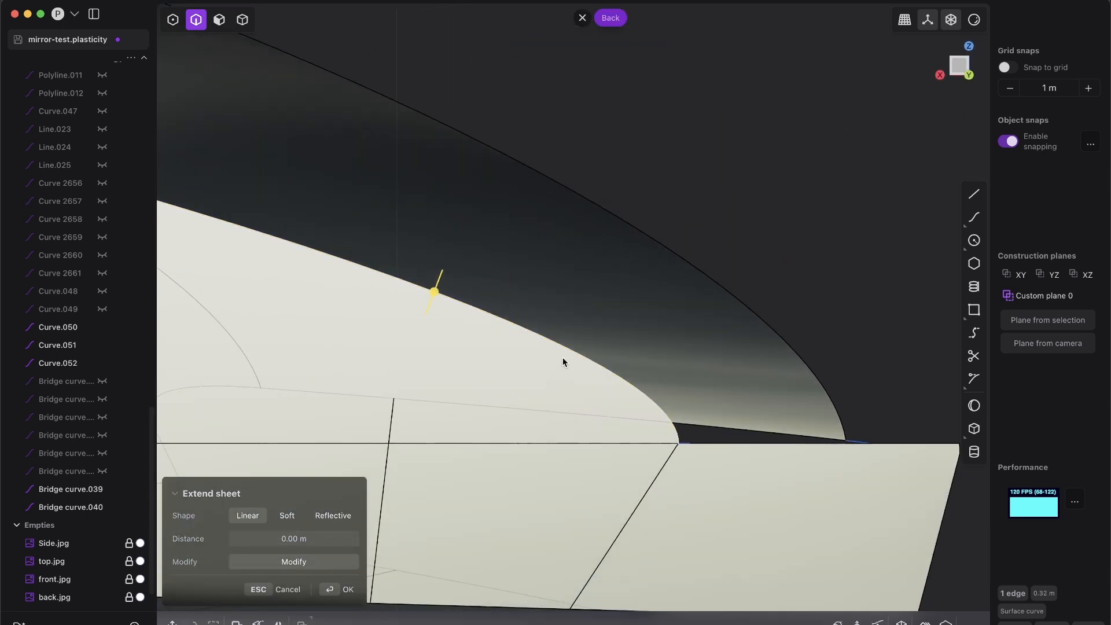
middle_click_drag(618, 411, 697, 414, "shift")
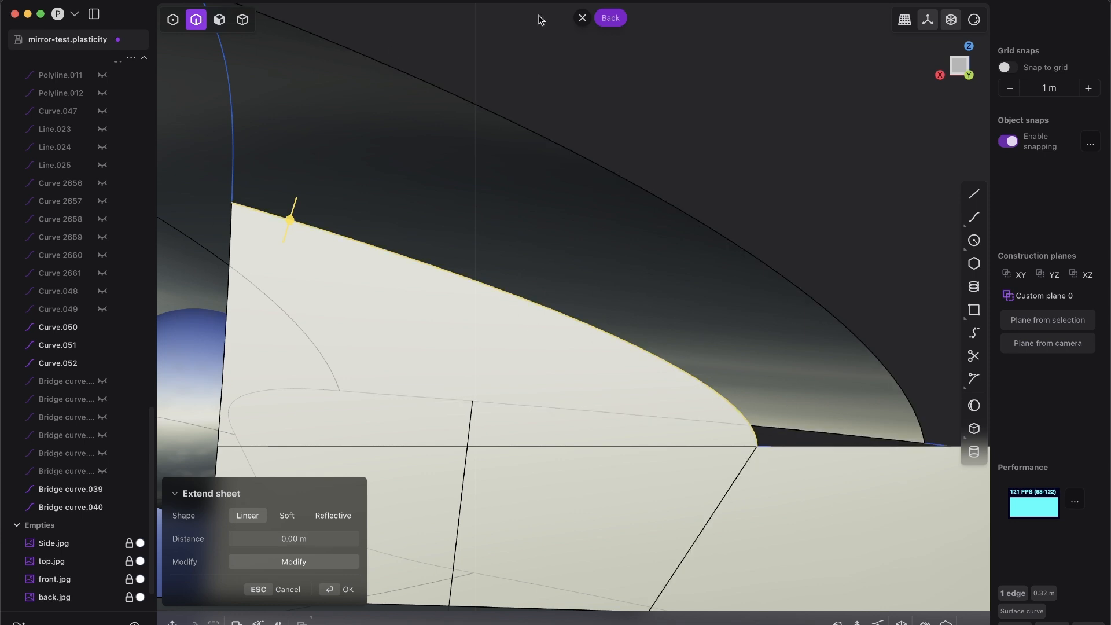
Step: Draw a three-point, degree 2 control point curve on the side panel from its lower gap corner to the upper end of its curved edge
key("shift+a")
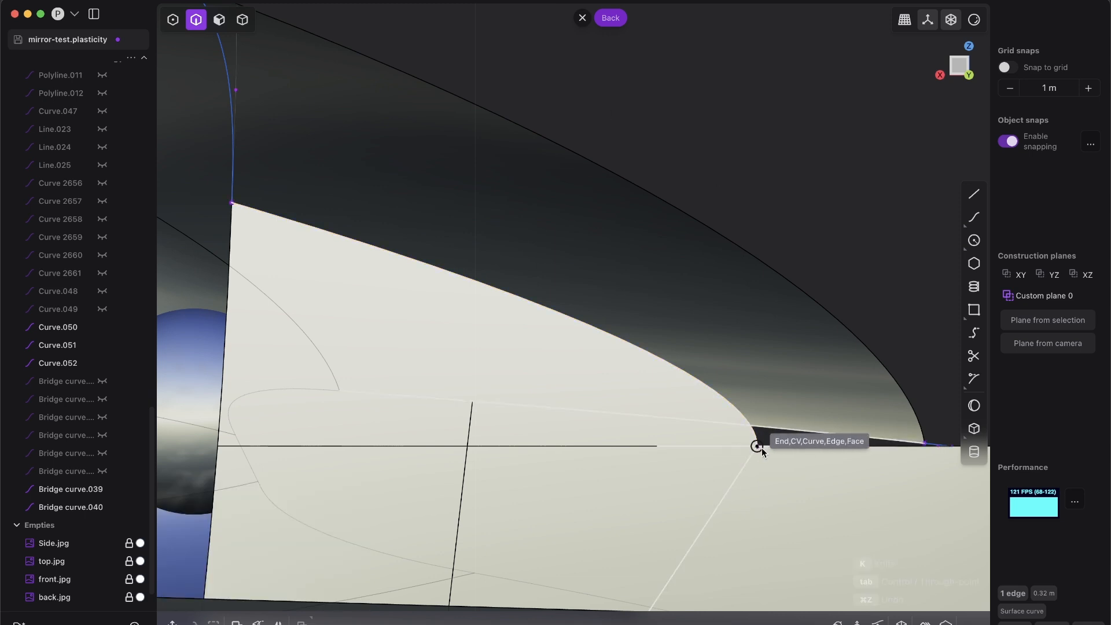
middle_click_drag(763, 458, 734, 544, "ctrl")
middle_click_drag(737, 454, 729, 528)
left_click(749, 441)
left_click(958, 70)
middle_click_drag(459, 274, 908, 421, "shift")
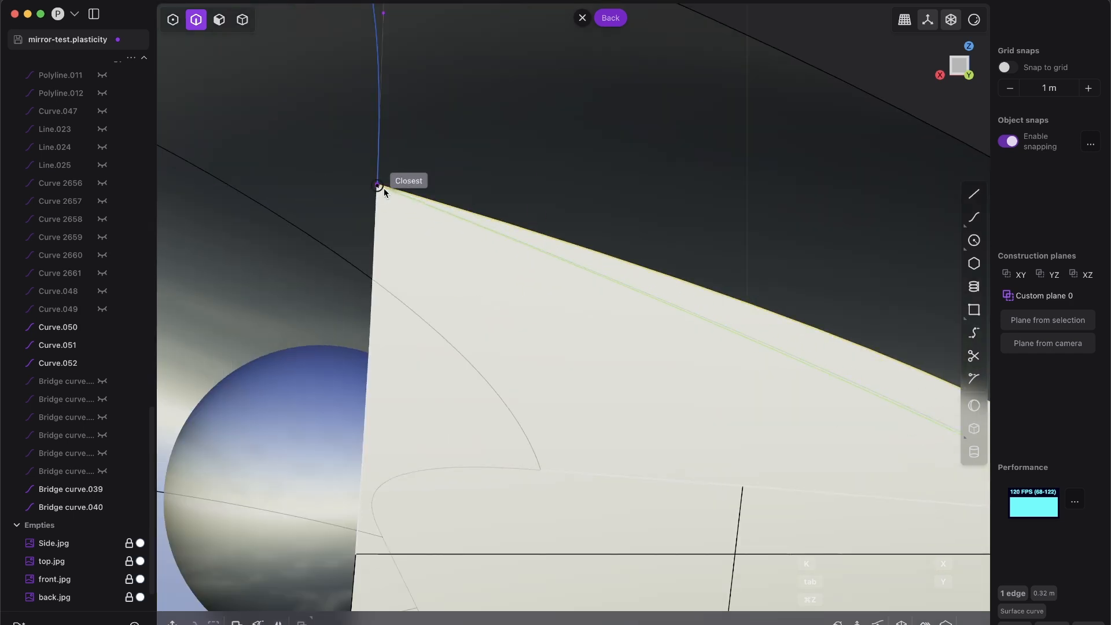
left_click(379, 186)
right_click(378, 188)
middle_click_drag(776, 386, 613, 303, "shift")
scroll(637, 289, "down", 5)
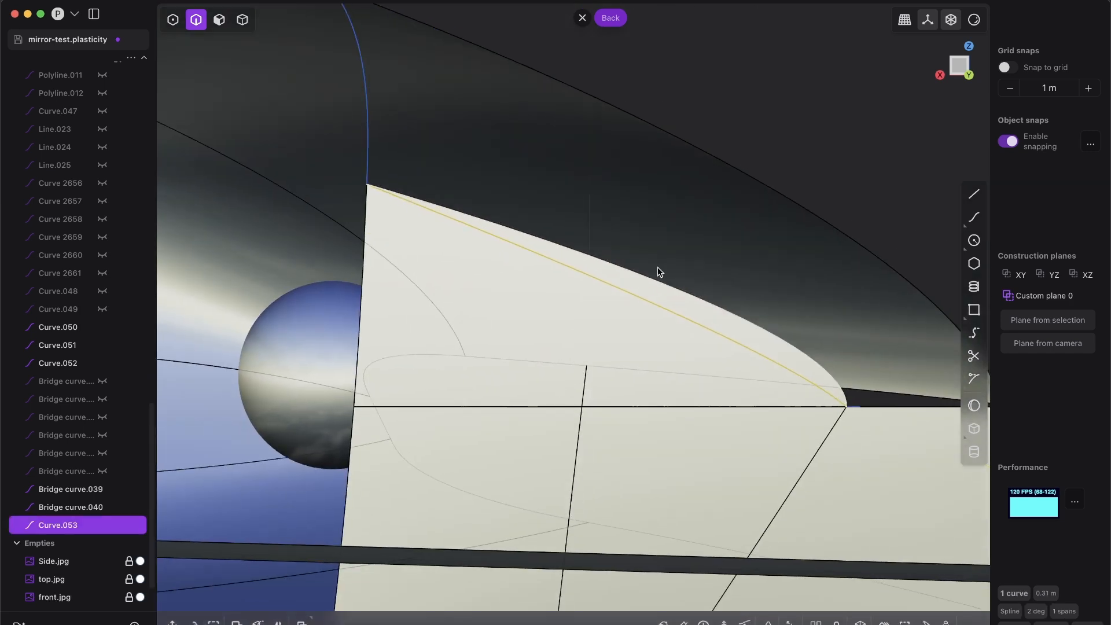
Step: Move the new curve's middle control point to shape a softer arc just inside the panel's curved edge
scroll(709, 307, "up", 2)
key("1")
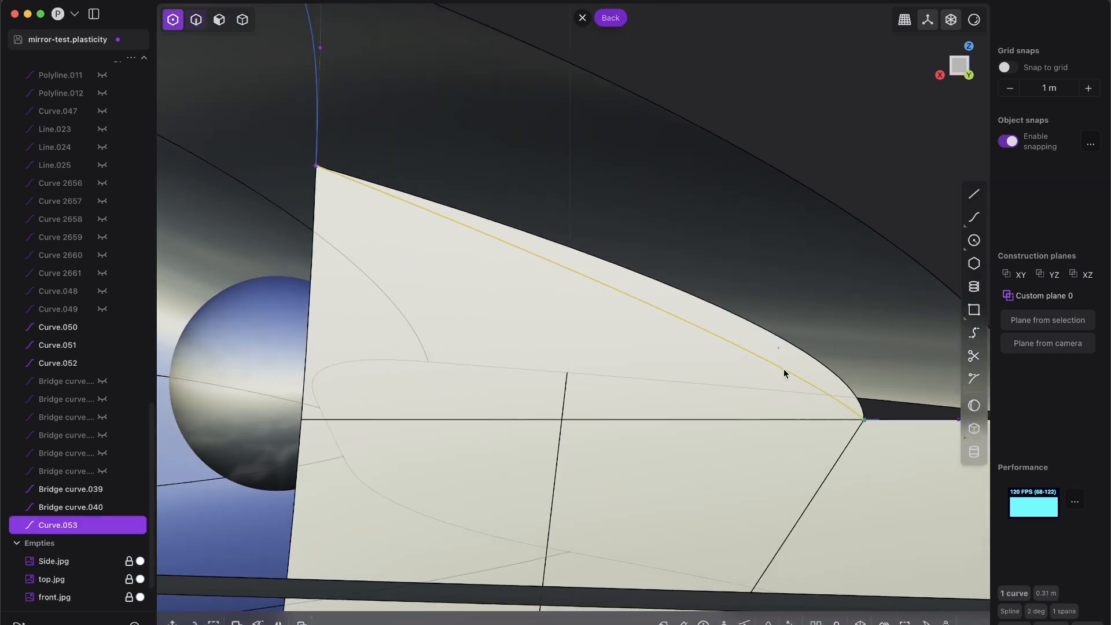
left_click(750, 321)
key("2")
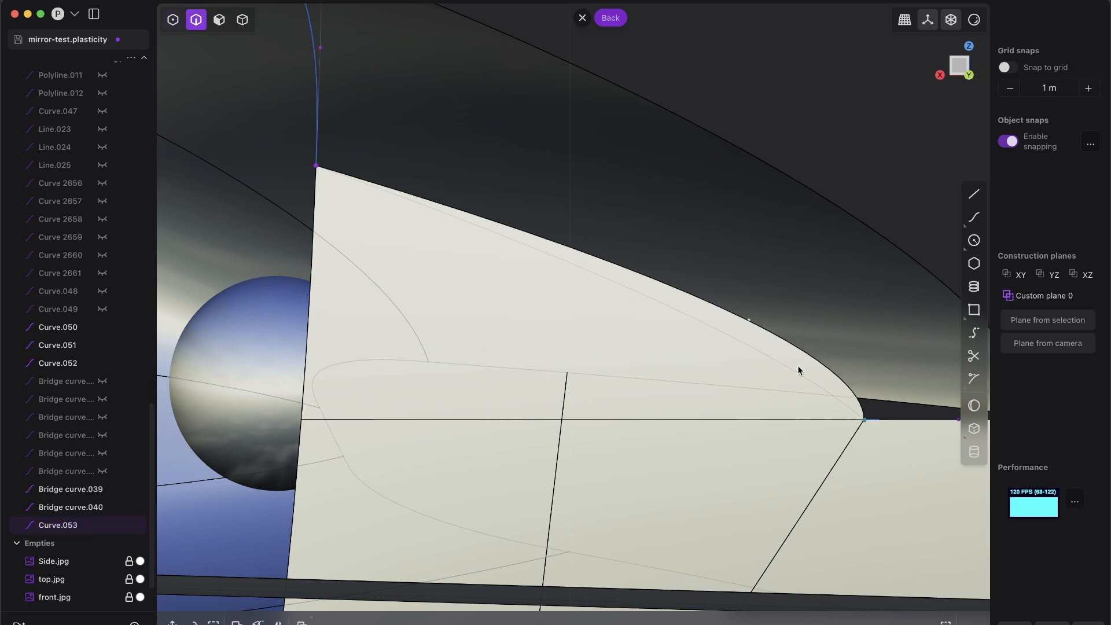
key("1")
left_click(764, 365)
key("2")
Step: Cut the side panel along the new curve and remove the sliver beyond it
left_click(770, 369)
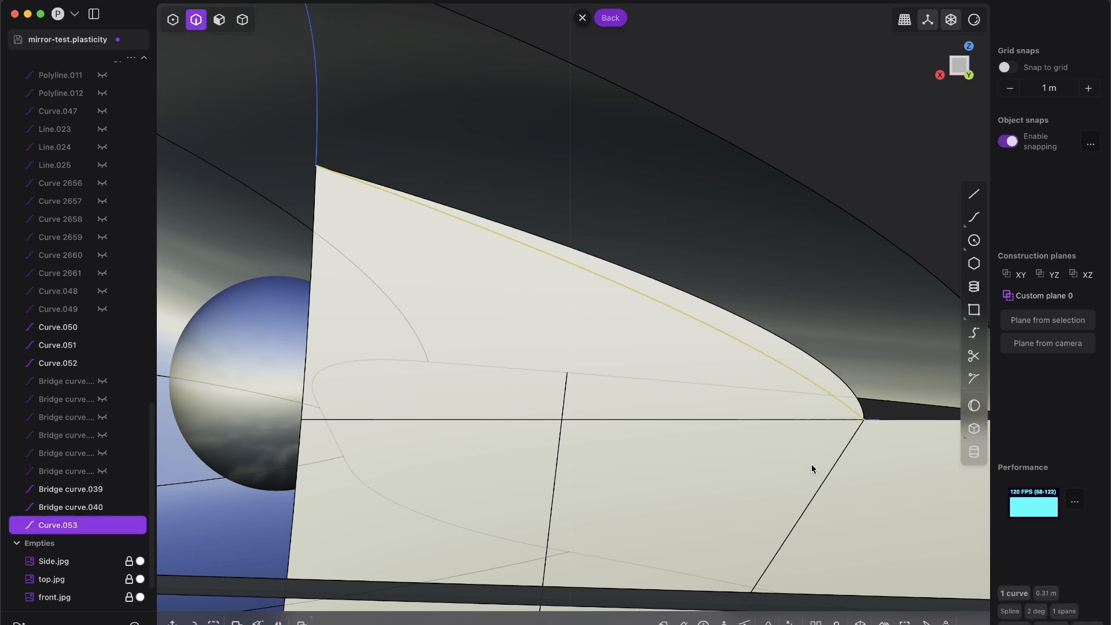
key("c")
left_click(794, 362)
key("Return")
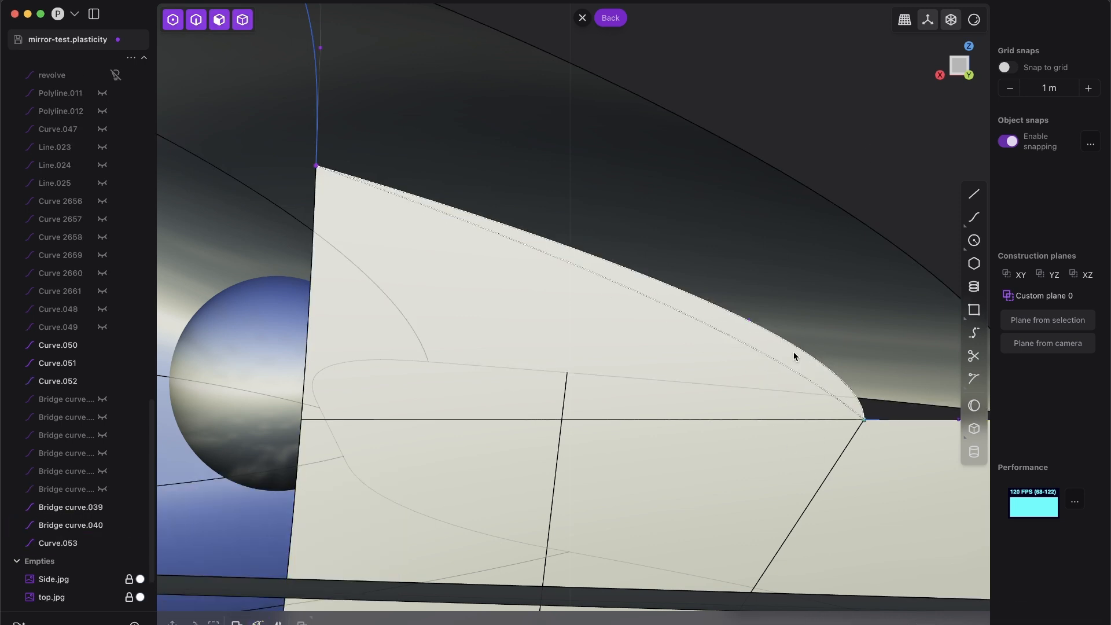
key("Escape")
Step: Loft a corner surface between the side panel's trimmed edge and the upper shell's open edge
middle_click_drag(796, 384, 539, 393)
scroll(544, 382, "down", 3)
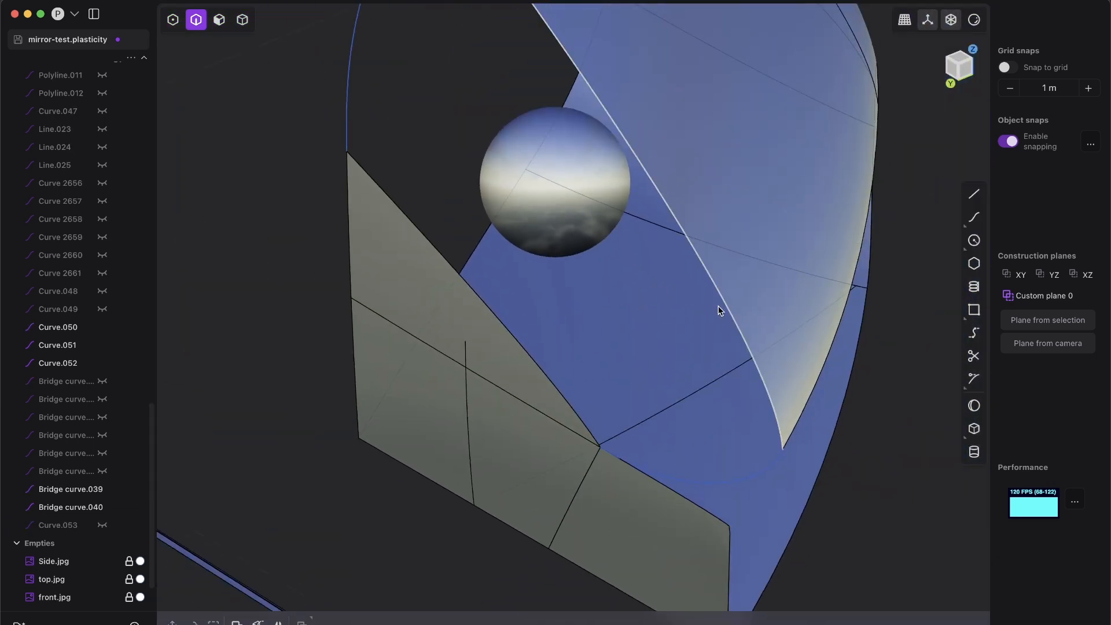
middle_click_drag(581, 438, 491, 396)
middle_click_drag(560, 352, 599, 374)
scroll(597, 374, "down", 10)
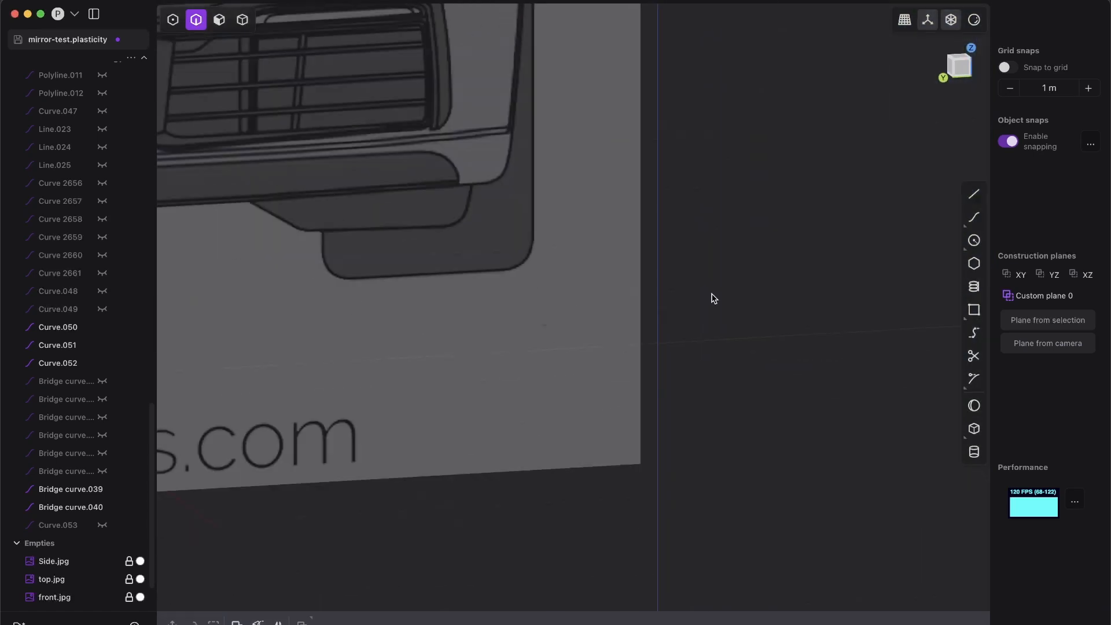
scroll(522, 283, "up", 10)
left_click(549, 414)
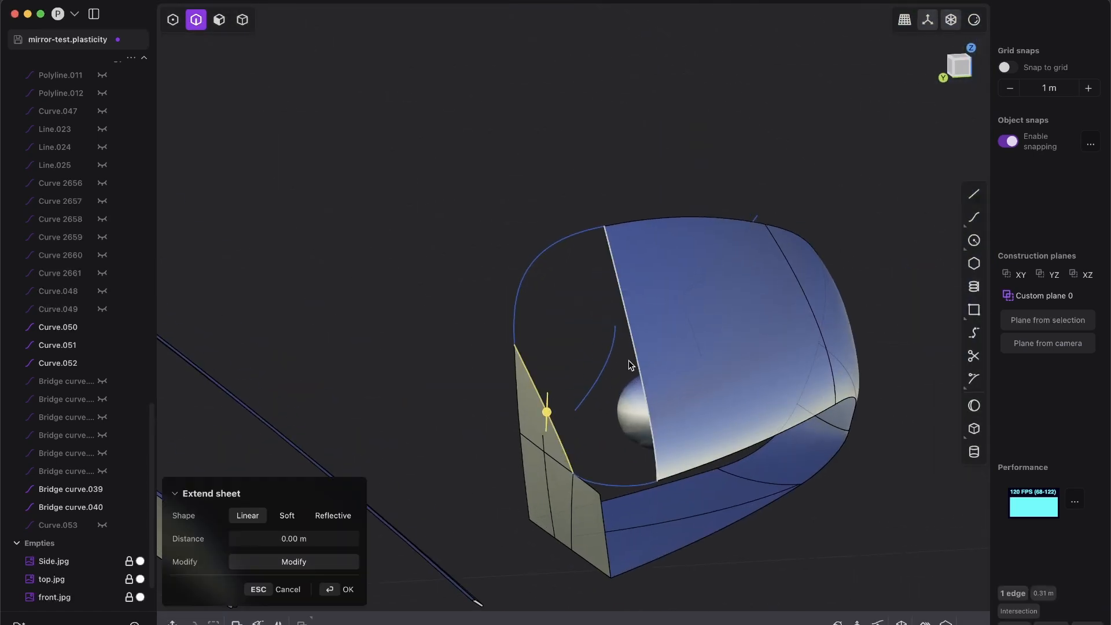
scroll(627, 360, "up", 3)
left_click(638, 352, "shift")
key("l")
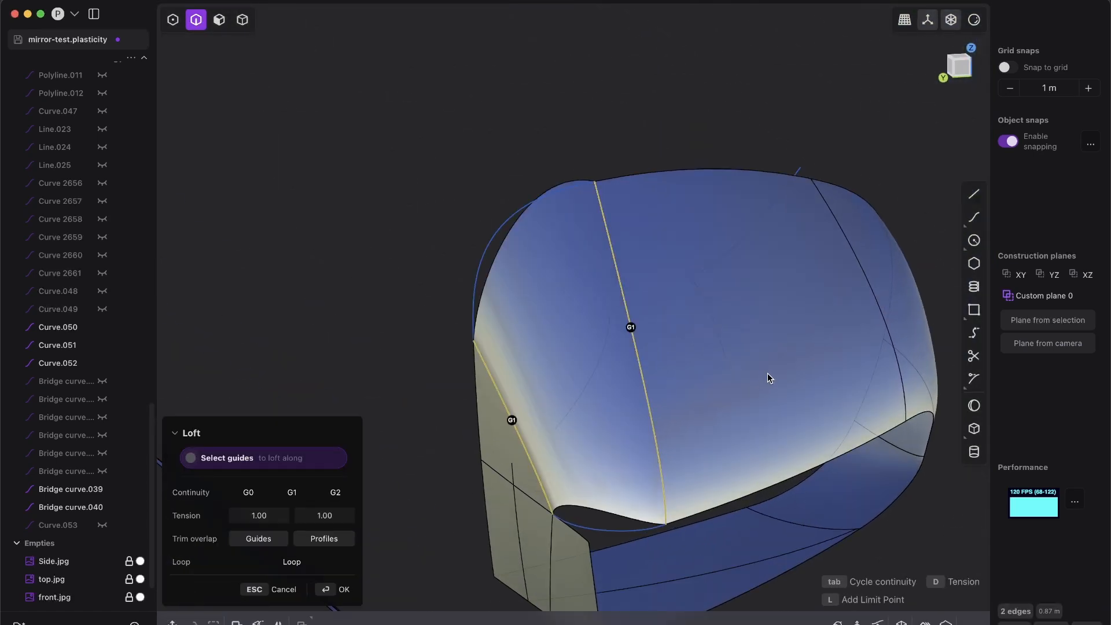
Step: Set the loft's continuity to G2 and make it follow the two bridge curves as guides
key("Tab")
left_click(514, 214)
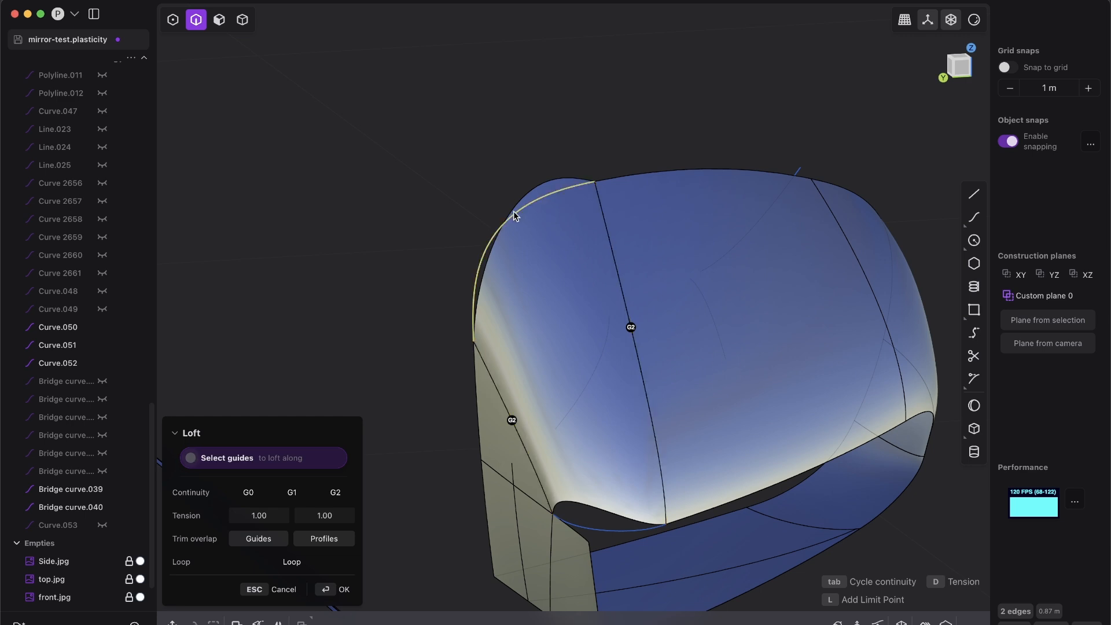
left_click(622, 533)
middle_click_drag(707, 532, 707, 448)
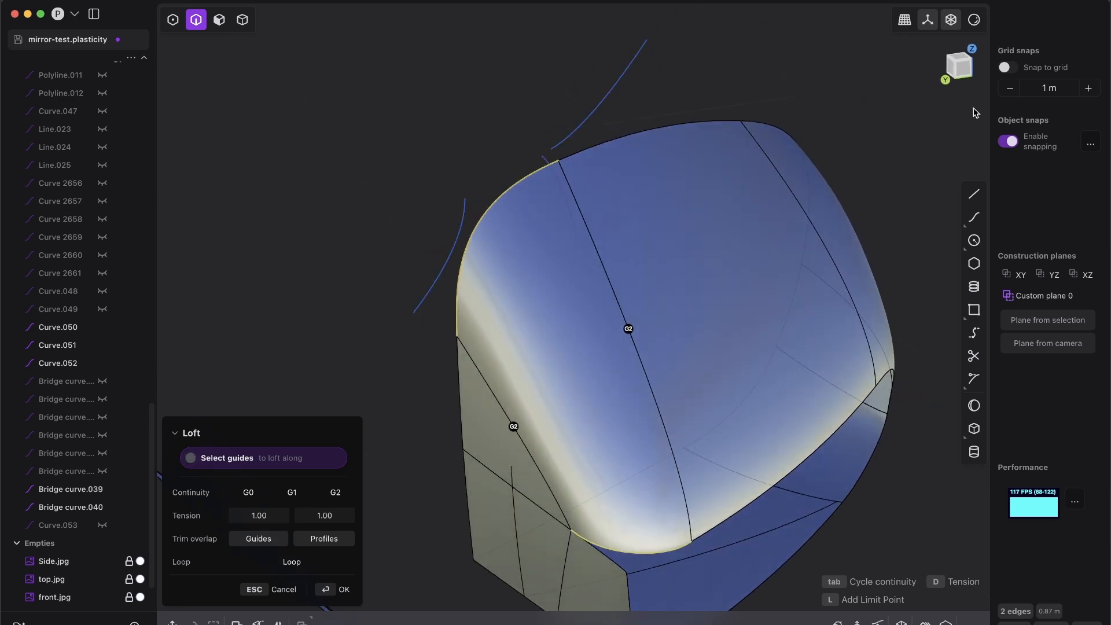
Step: Accept the loft and switch the shading to horizontal zebra stripes
left_click(974, 20)
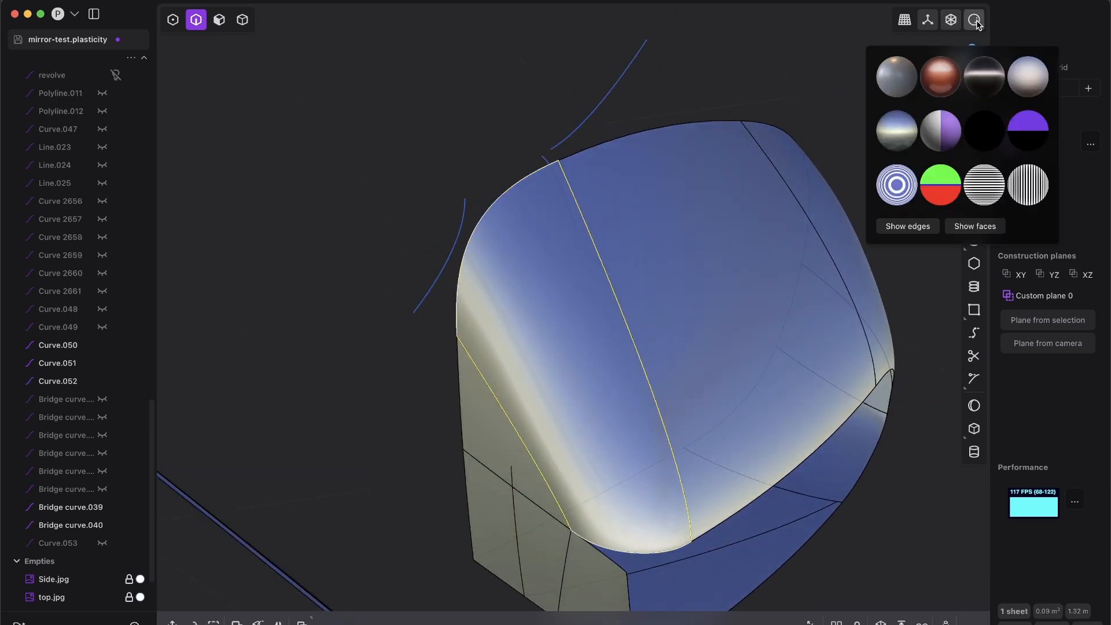
left_click(994, 193)
middle_click_drag(754, 303, 709, 228)
Step: Join the lofted corner surface and the upper shell into one sheet
left_click(624, 238)
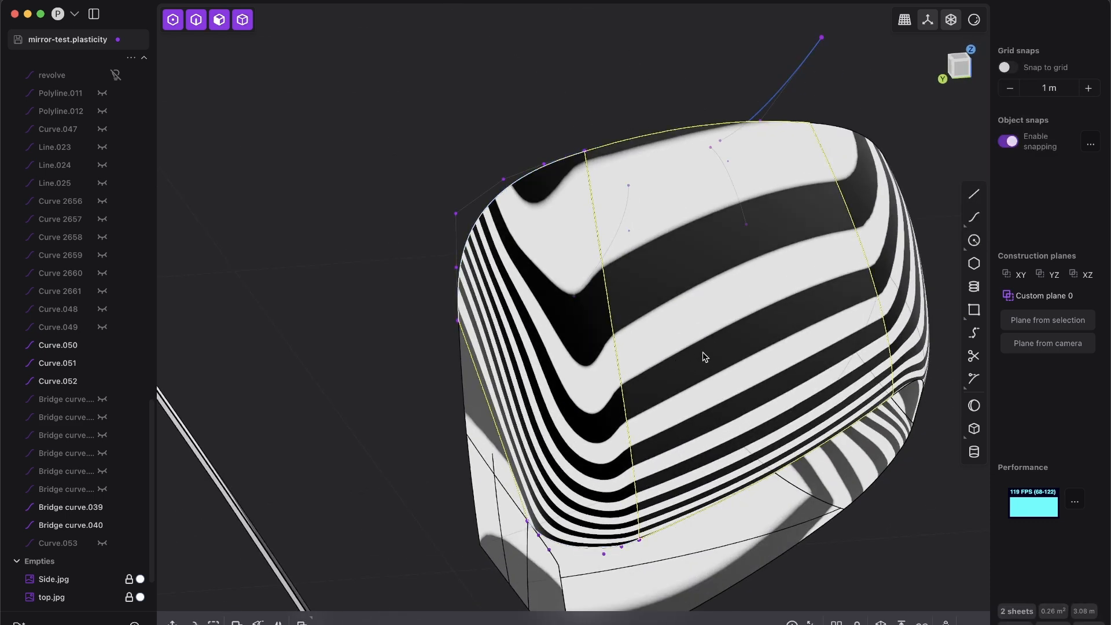
key("j")
left_click(642, 86)
Step: Examine up close how the zebra stripes flow across the seam between the loft and the upper shell
middle_click_drag(685, 264, 667, 306)
scroll(589, 348, "up", 4)
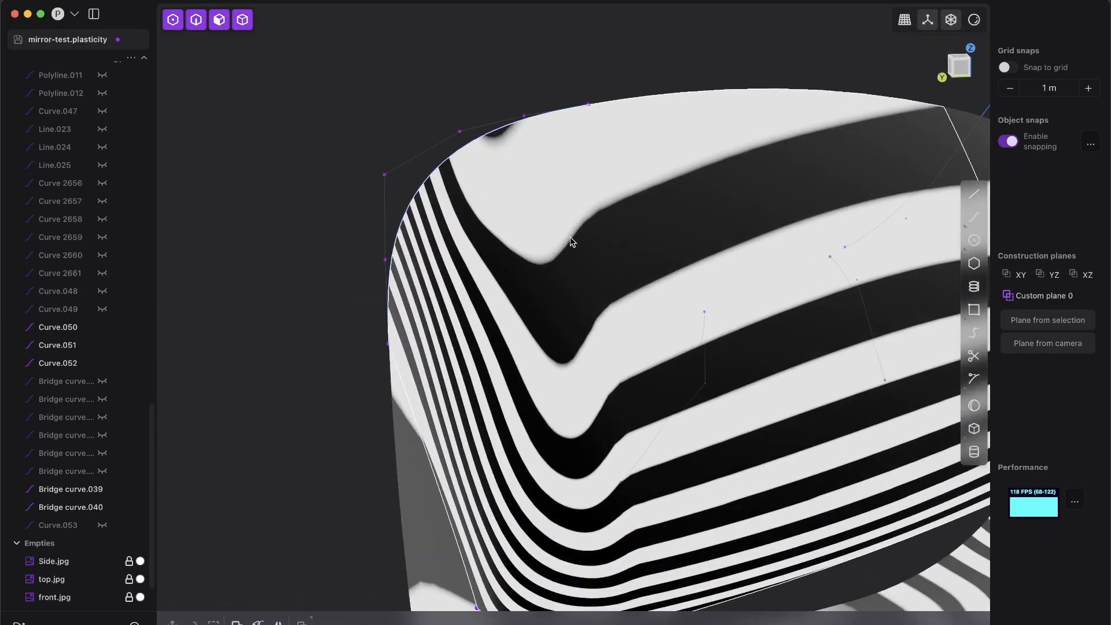
left_click(599, 216)
key("f")
middle_click_drag(631, 230, 600, 77)
key("Escape")
key("Escape")
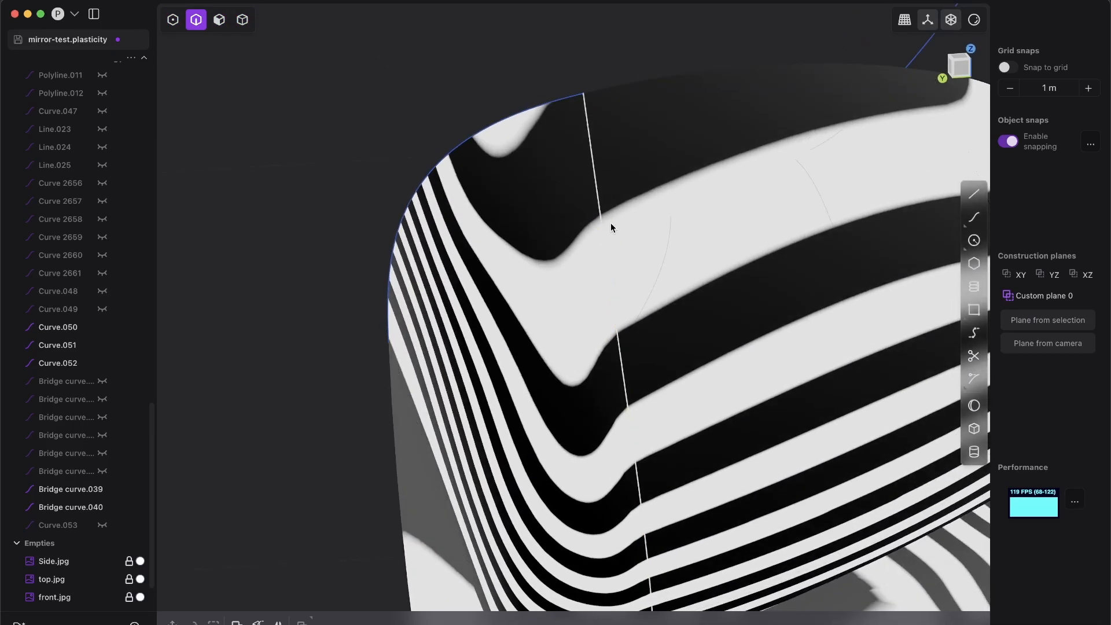
Step: Remove the lofted corner surface to reopen the gap beside the upper shell
key("3")
key("4")
key("Delete")
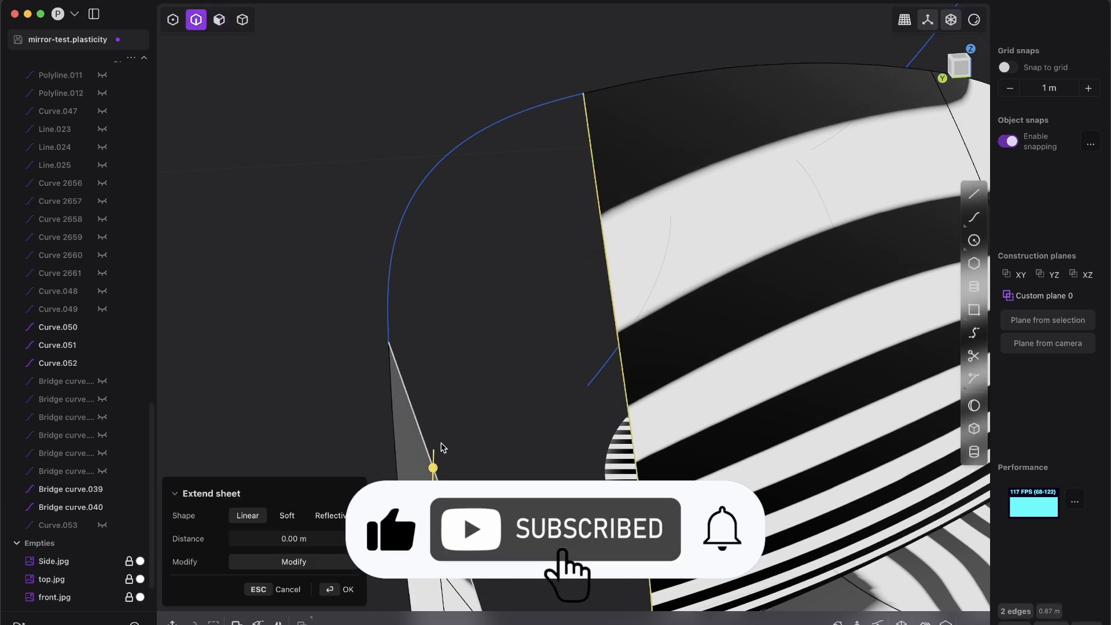
Step: Loft across the corner gap between the side panel edge and the upper shell edge with G1 continuity at both ends
key("l")
middle_click_drag(649, 357, 631, 431)
middle_click_drag(504, 139, 413, 550)
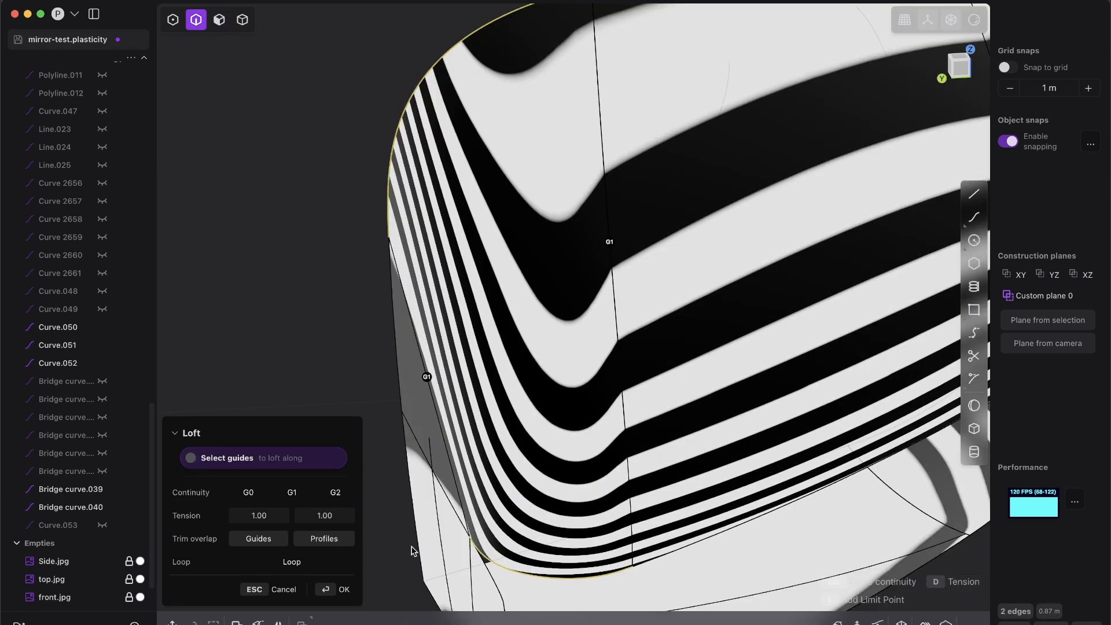
mouse_move(643, 373)
middle_mouse_down()
mouse_move(665, 340)
mouse_move(648, 352)
middle_mouse_up()
left_click(342, 589)
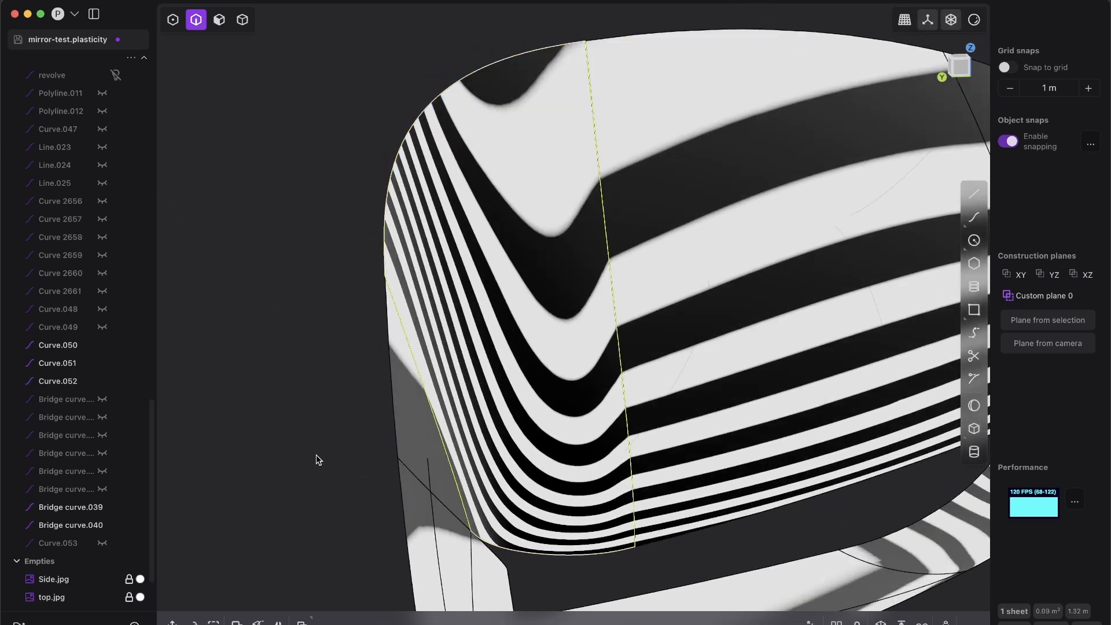
Step: Examine up close how the zebra stripes cross the seam between the G1 loft and the upper shell
middle_click_drag(668, 285, 612, 155)
scroll(611, 153, "up", 5)
key("3")
left_click(652, 157)
left_click(579, 242)
left_click(614, 134)
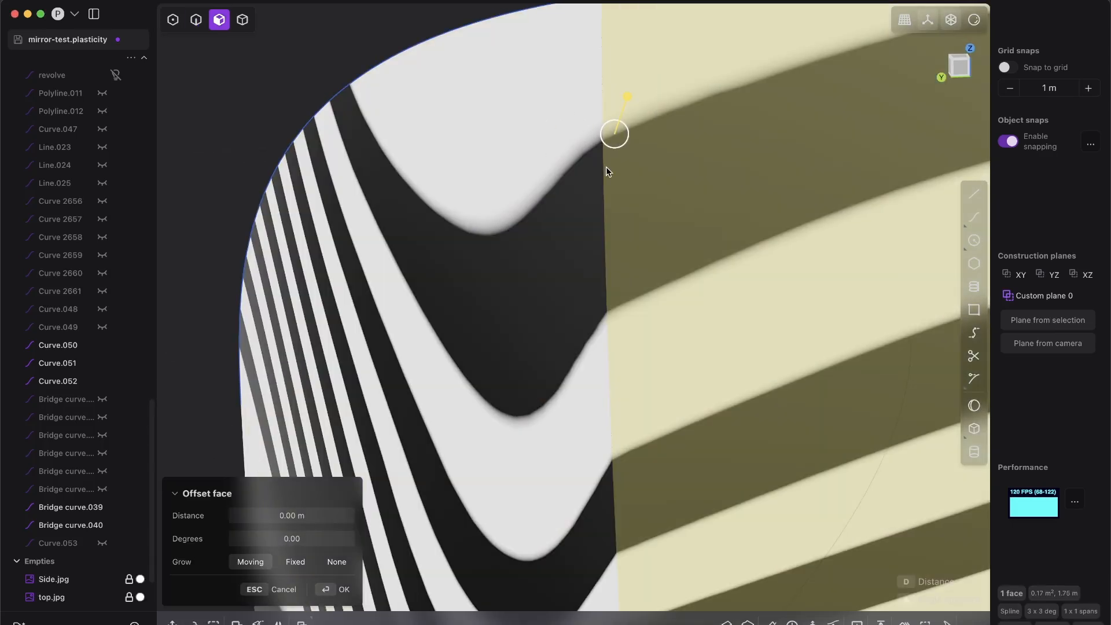
left_click(325, 63)
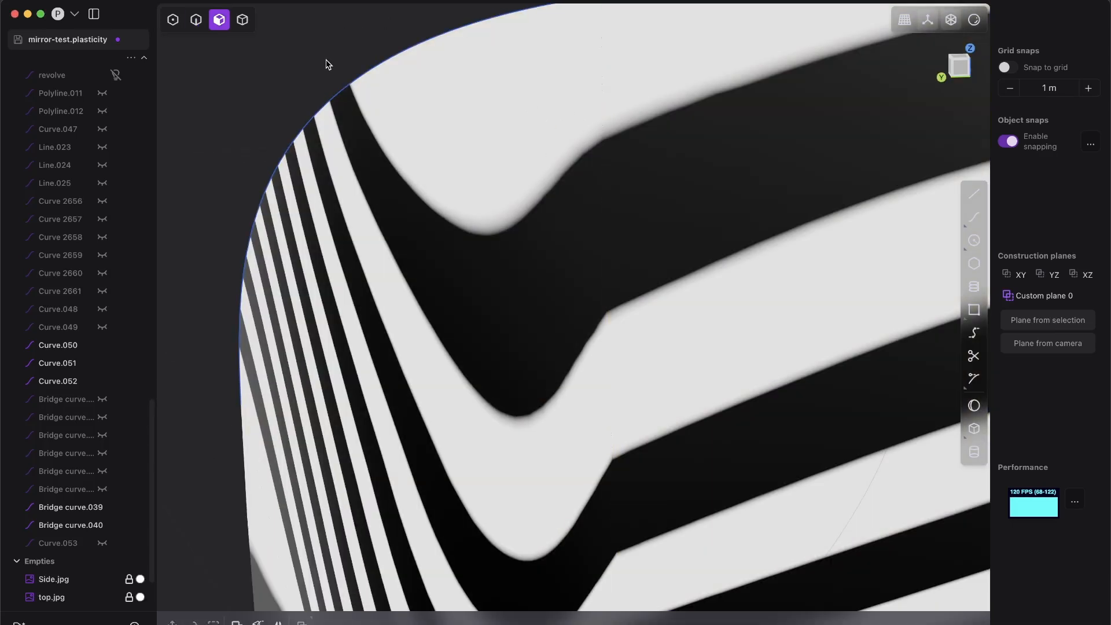
scroll(594, 334, "down", 10)
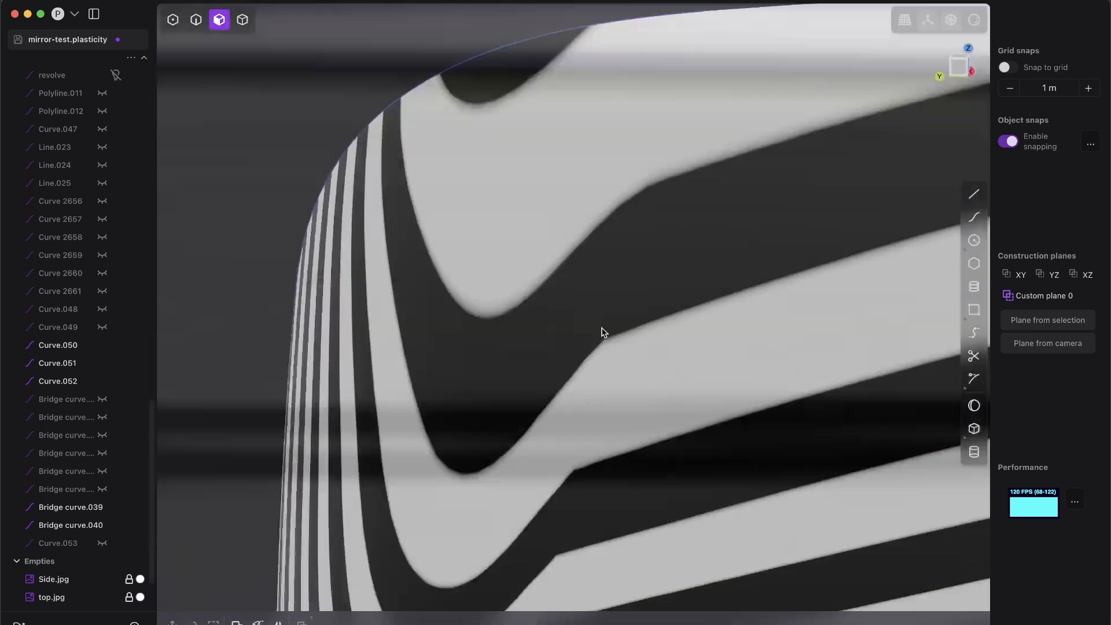
Step: Undo the G1 loft beside the upper shell
key("super+z")
key("super+z")
key("super+z")
key("super+z")
key("super+z")
key("super+z")
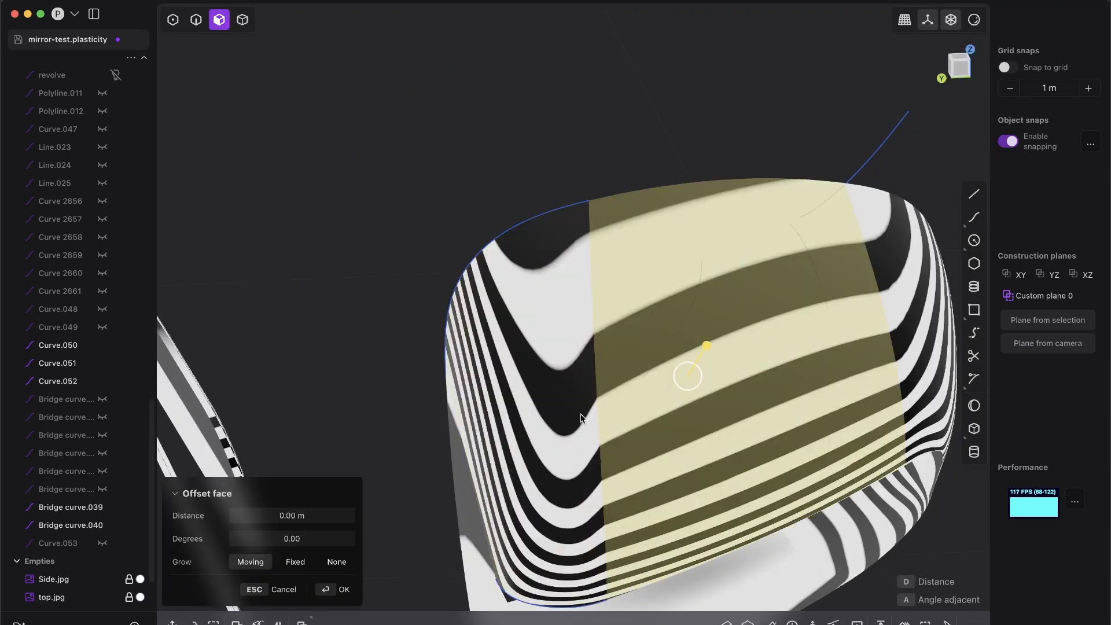
Step: Loft the corner gap between the side panel edge and the upper shell edge with G2 continuity at both ends
key("l")
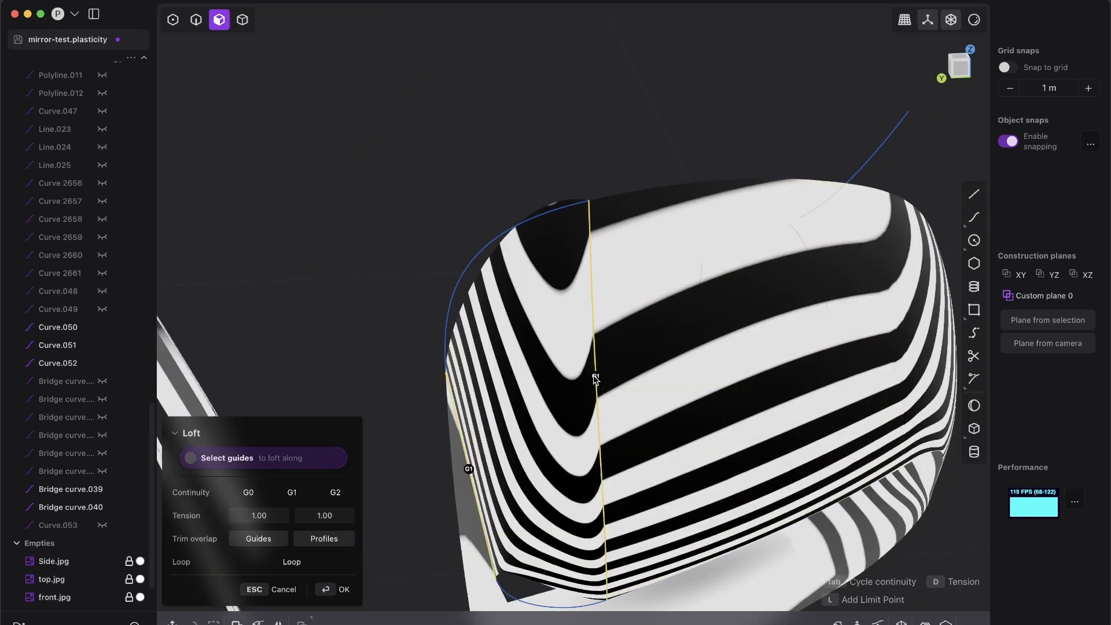
middle_click_drag(485, 334, 508, 241, "shift")
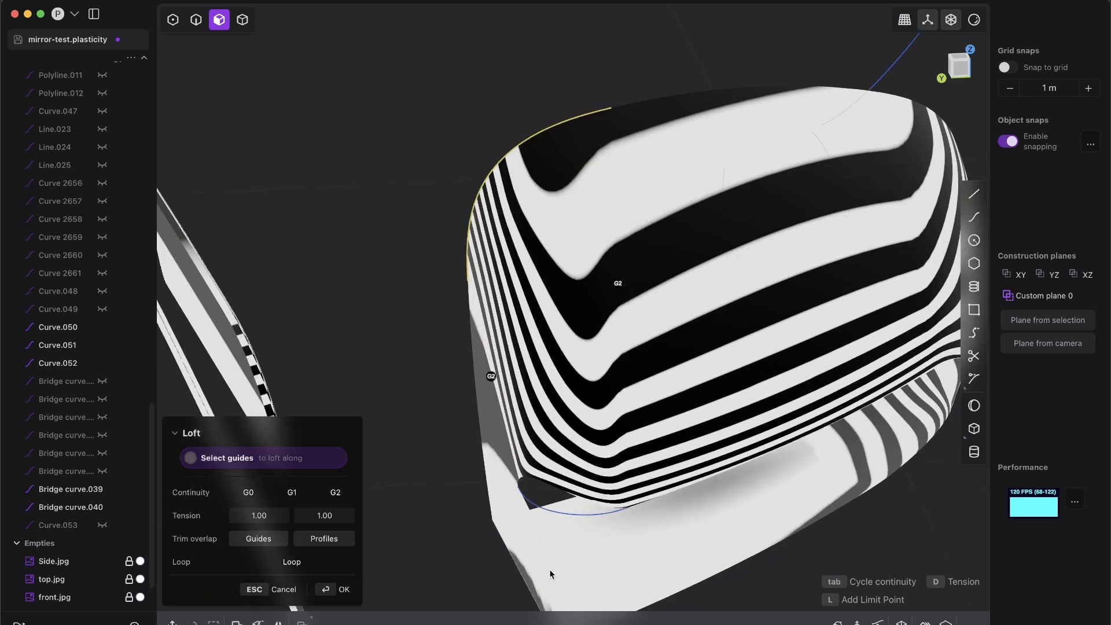
scroll(619, 294, "up", 3)
key("Return")
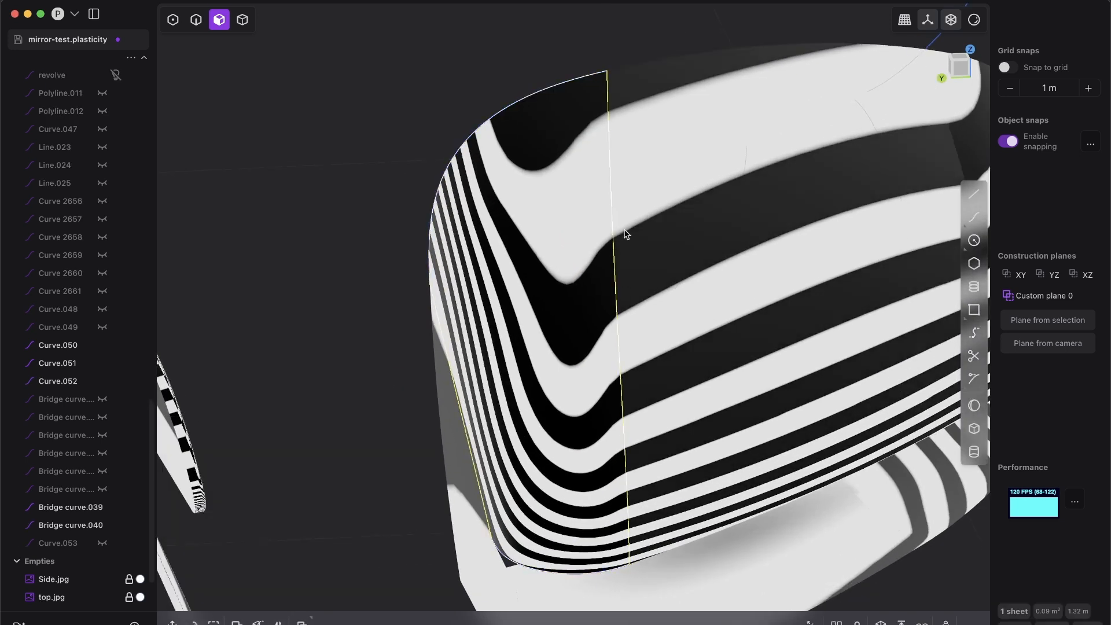
Step: Examine how the zebra stripes flow from the G2 loft into the upper shell, up close and across the whole housing
scroll(626, 249, "up", 3)
left_click(434, 62)
scroll(648, 251, "up", 2)
scroll(648, 250, "up", 2)
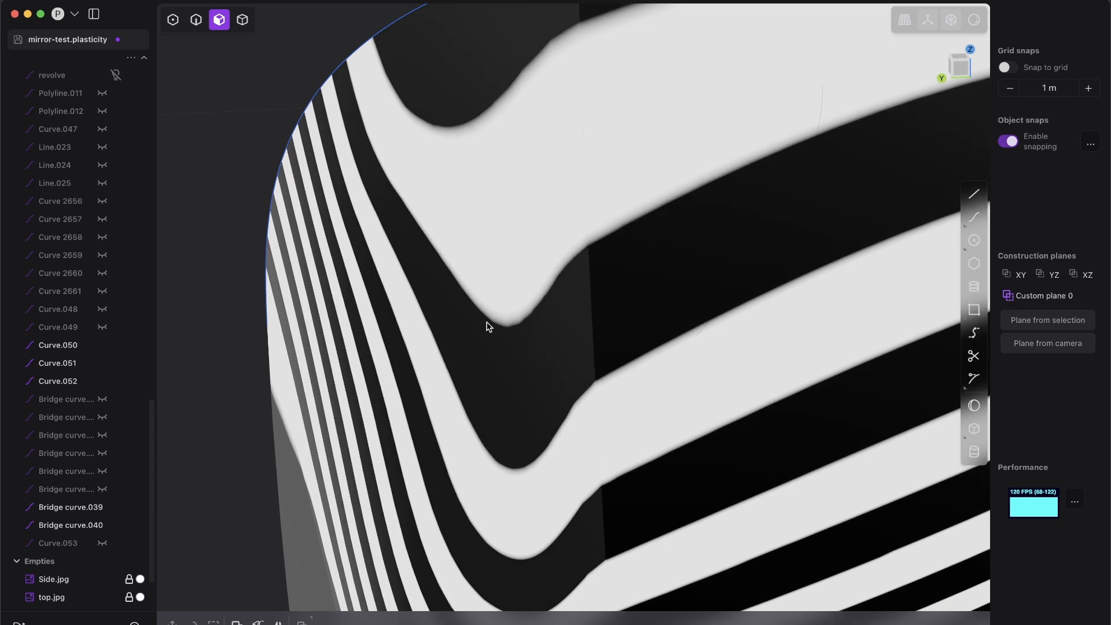
scroll(523, 247, "down", 10)
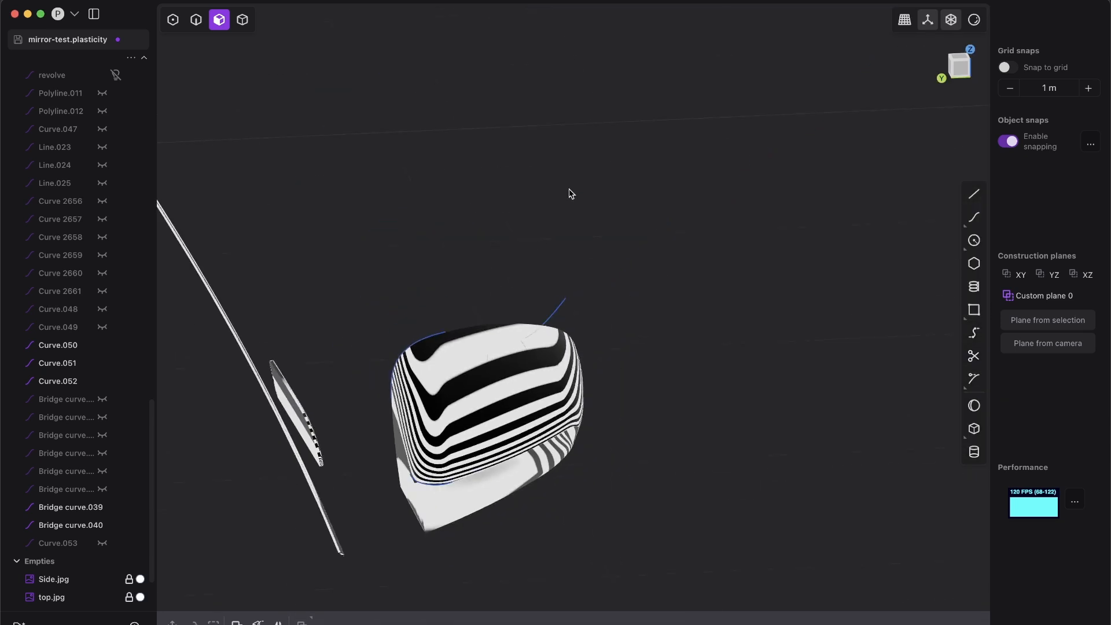
scroll(609, 272, "up", 8)
Step: Replace the zebra stripes with the glossy blue shading and unhide all hidden car parts and curves
mouse_move(973, 27)
middle_click_drag(592, 249, 634, 255)
left_click(908, 131)
scroll(620, 256, "down", 8)
key("alt+h")
Step: Examine how the side mirror sits on the full car body, comparing close and overall views
scroll(614, 310, "down", 5)
middle_click_drag(616, 308, 678, 269)
scroll(574, 347, "down", 5)
scroll(652, 290, "up", 3)
scroll(666, 260, "down", 3)
scroll(665, 260, "up", 8)
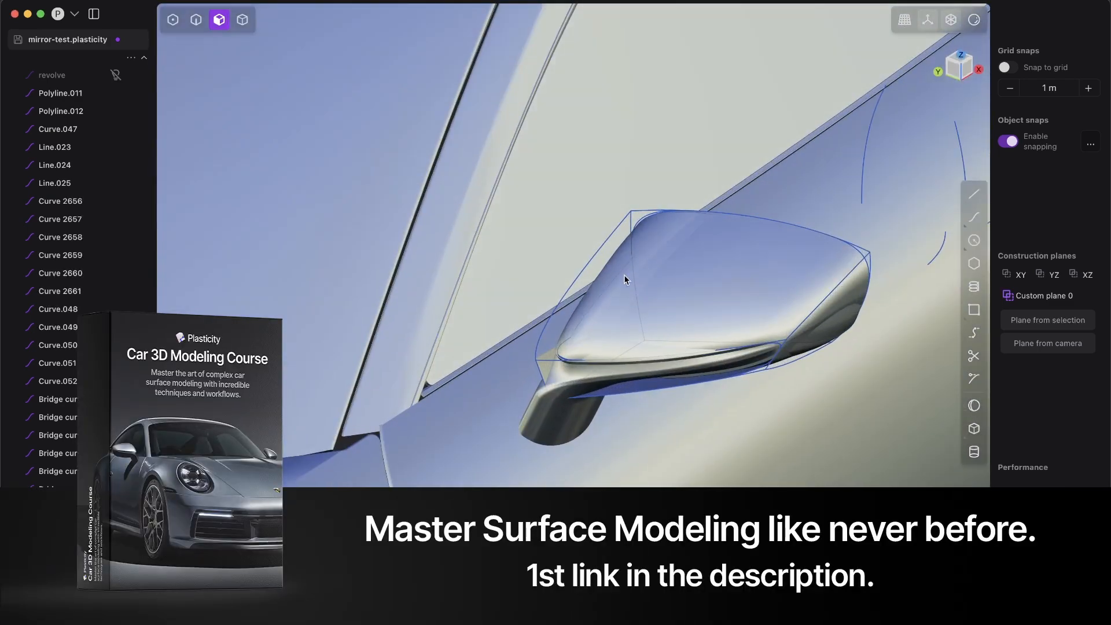
mouse_move(625, 276)
middle_mouse_down()
mouse_move(692, 237)
mouse_move(615, 261)
middle_mouse_up()
scroll(598, 305, "down", 6)
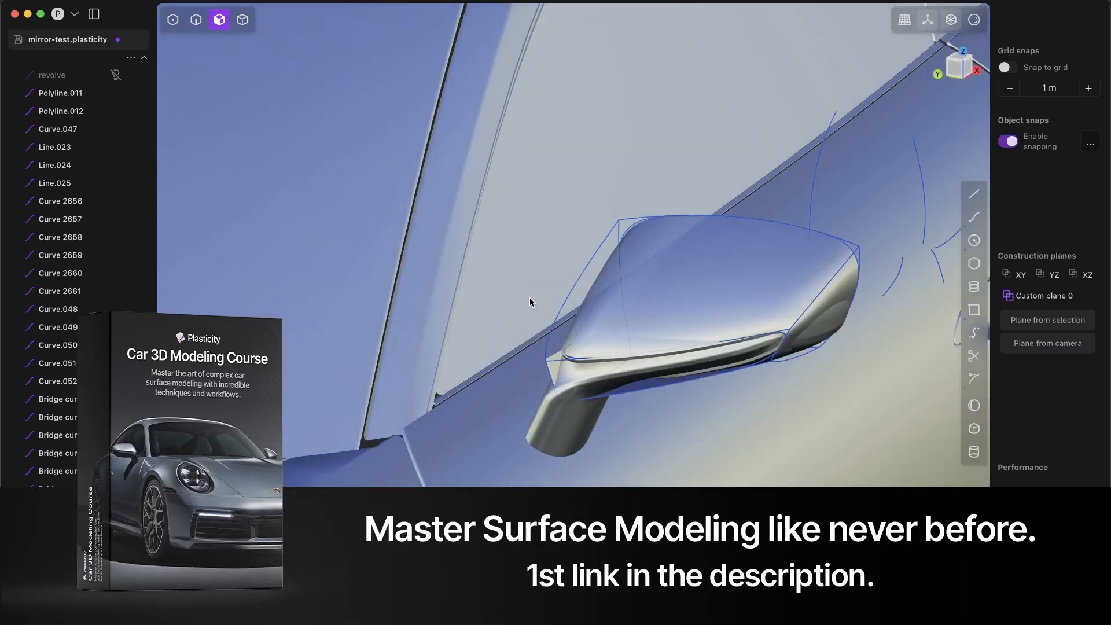
scroll(644, 270, "down", 4)
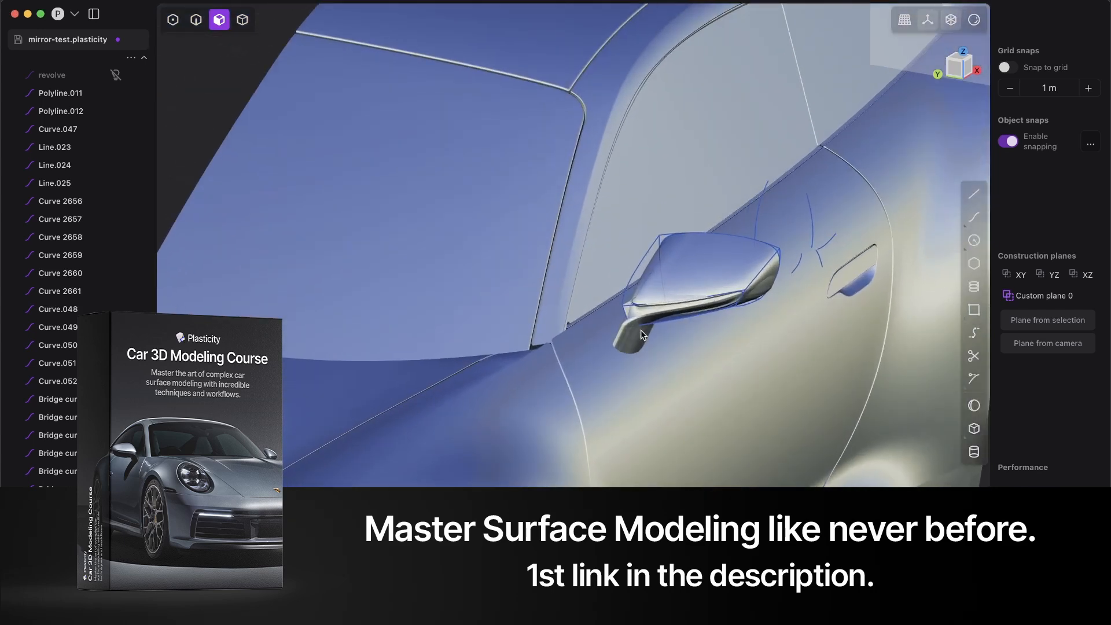
middle_click_drag(518, 351, 558, 365)
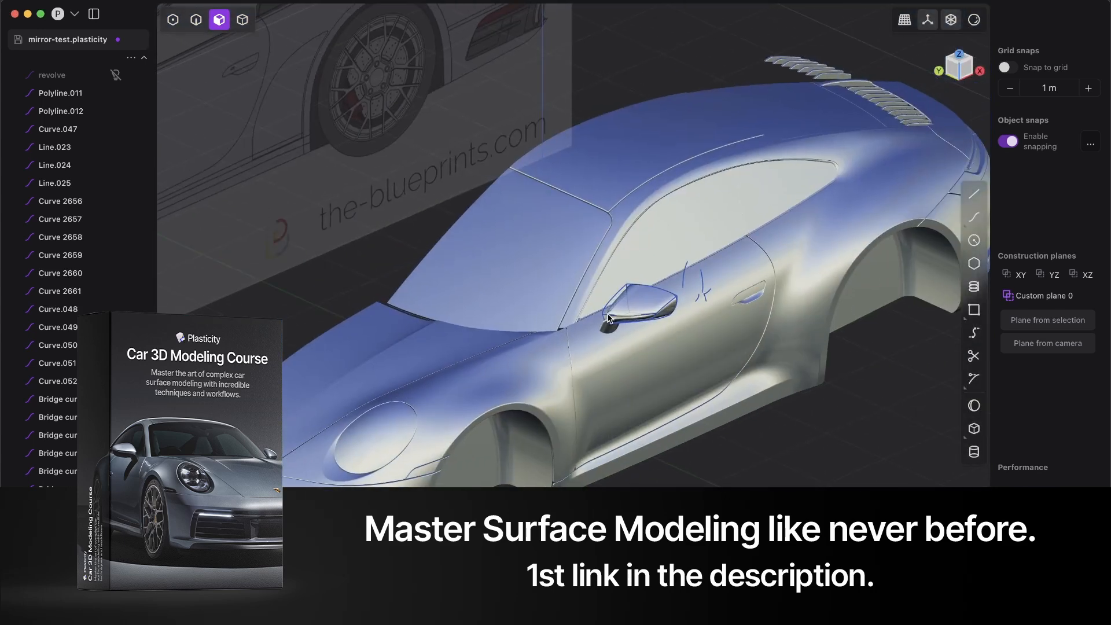
middle_click_drag(620, 369, 645, 352)
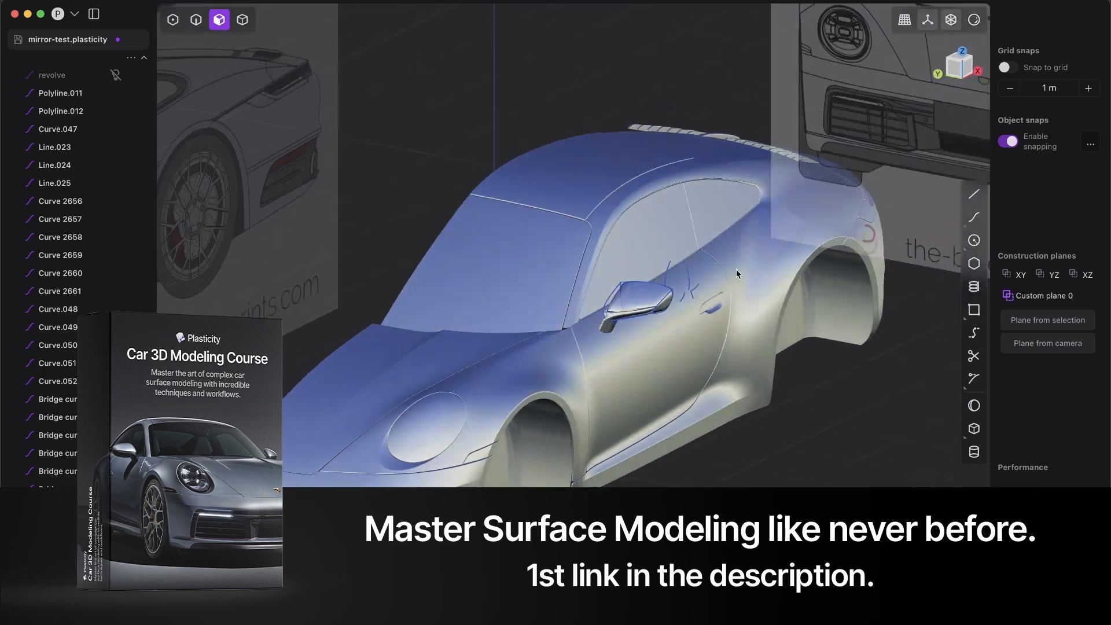
scroll(560, 423, "up", 5)
middle_click_drag(560, 423, 559, 353)
scroll(630, 253, "down", 5)
scroll(631, 253, "up", 4)
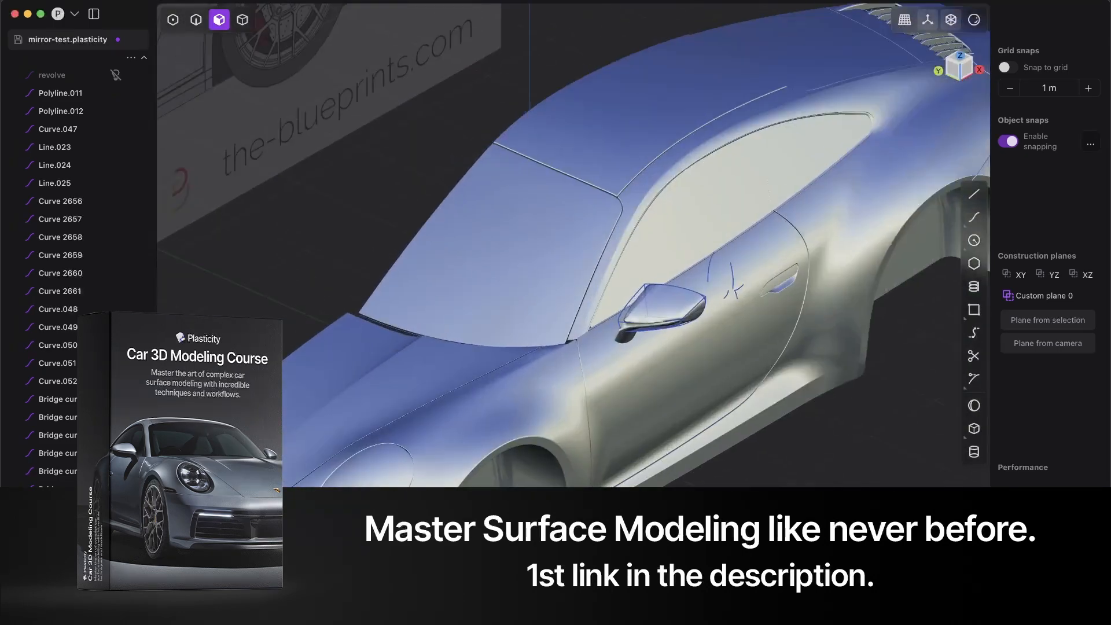
middle_click_drag(533, 454, 619, 362)
scroll(619, 363, "down", 5)
scroll(609, 273, "up", 5)
Step: Examine the side mirror from its glass side around to the front, ending with a close look at the housing's corner
middle_click_drag(609, 273, 645, 307)
scroll(559, 301, "up", 5)
middle_click_drag(525, 408, 384, 389)
scroll(384, 389, "down", 4)
middle_click_drag(549, 315, 641, 408)
scroll(605, 378, "down", 4)
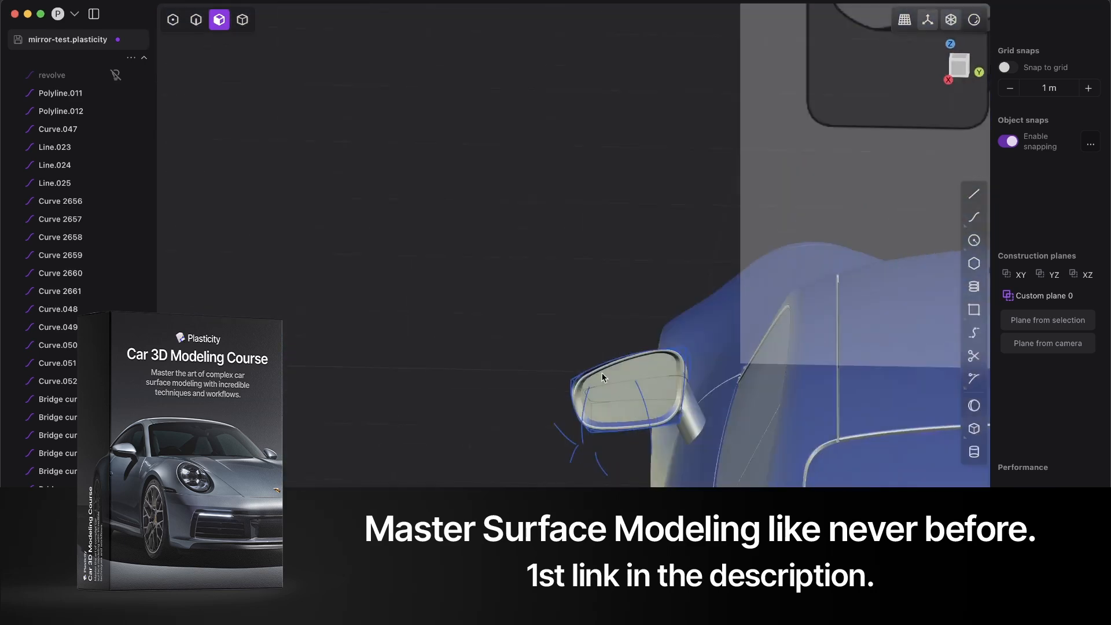
middle_click_drag(579, 358, 768, 325)
scroll(578, 394, "up", 5)
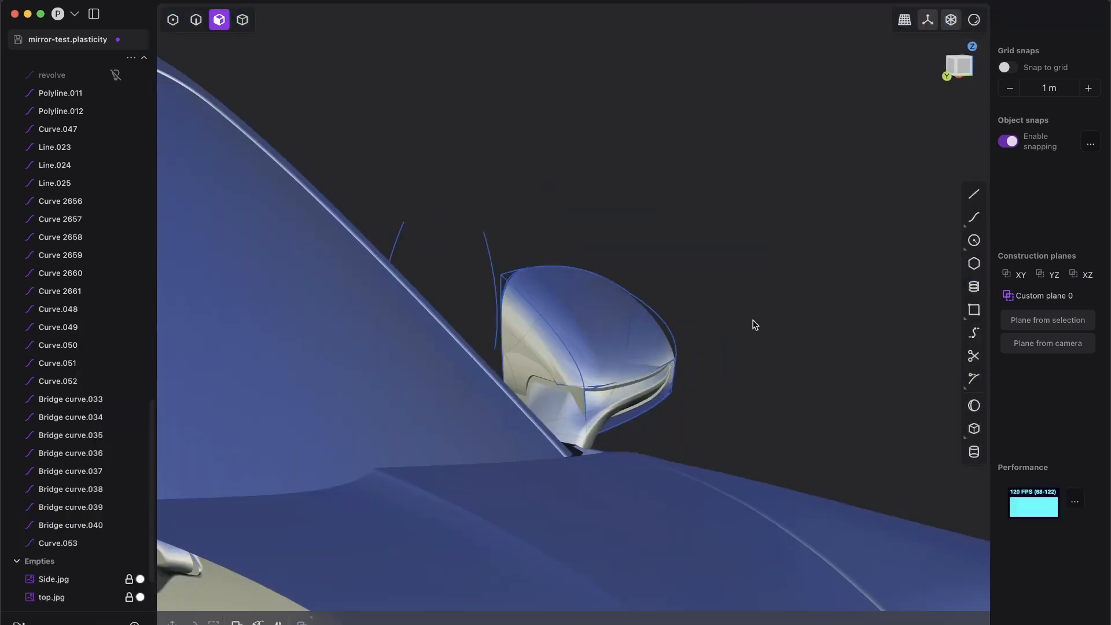
scroll(596, 292, "up", 5)
middle_click_drag(583, 404, 541, 380)
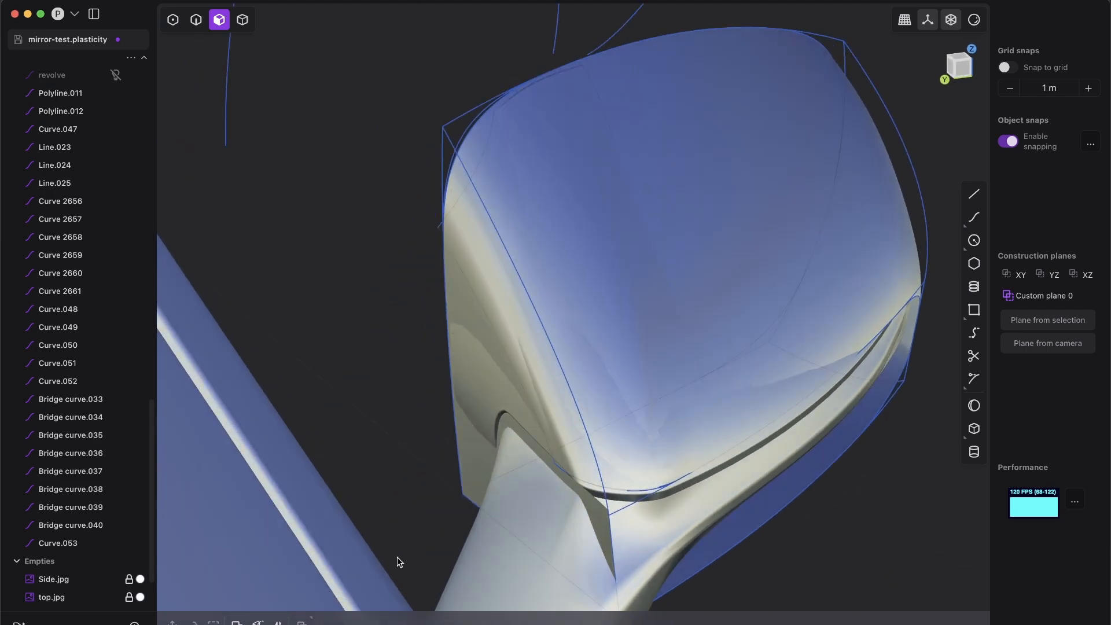